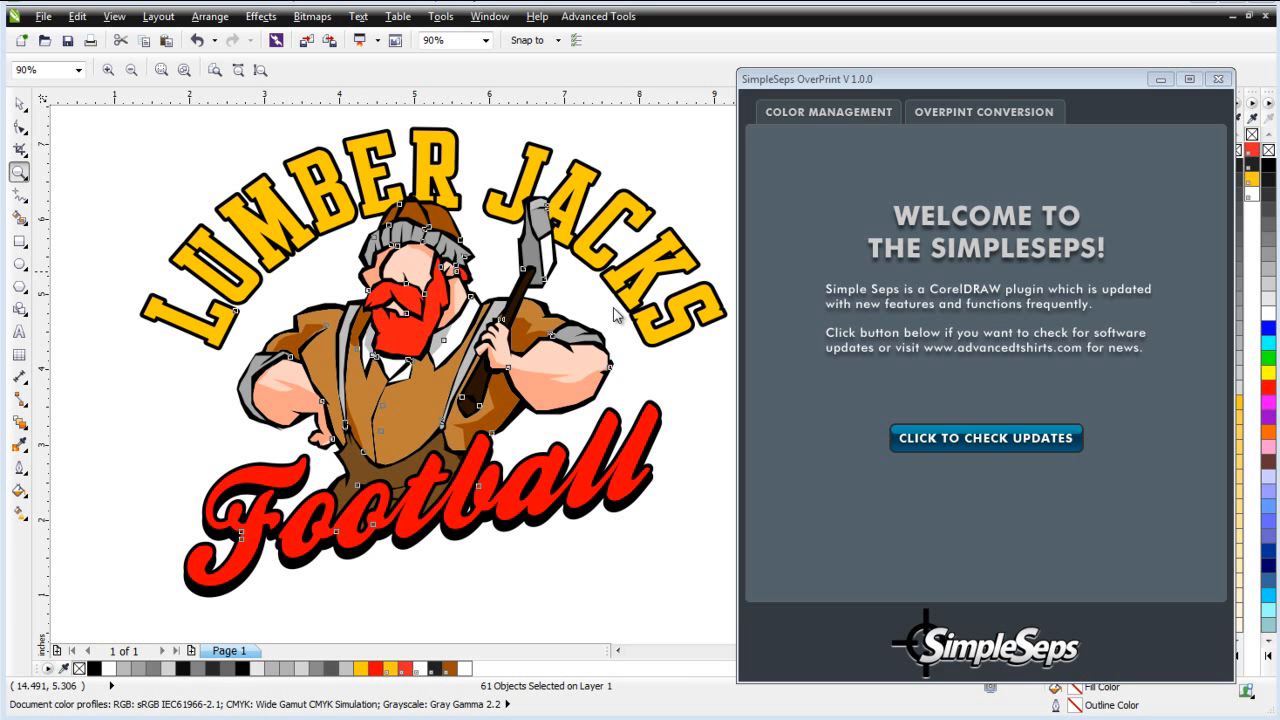
# Create a color management palette from the selected lumberjack artwork.
pyautogui.click(808, 113)
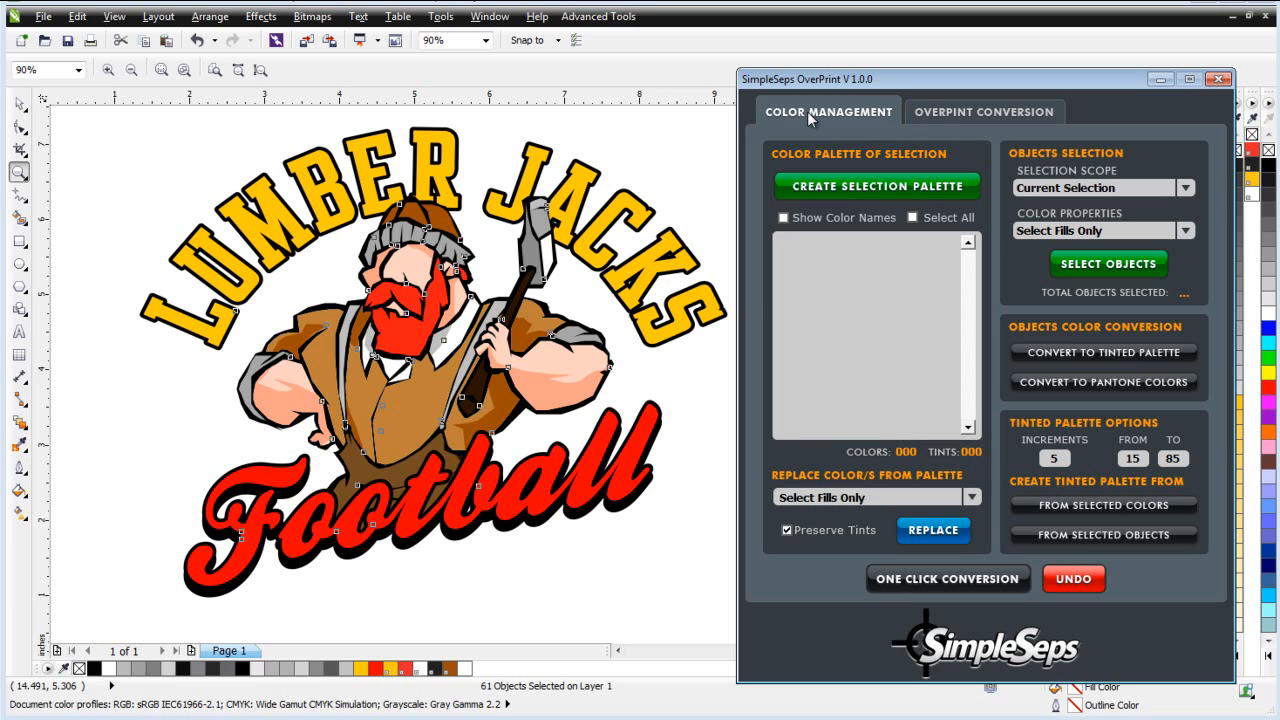
pyautogui.click(867, 188)
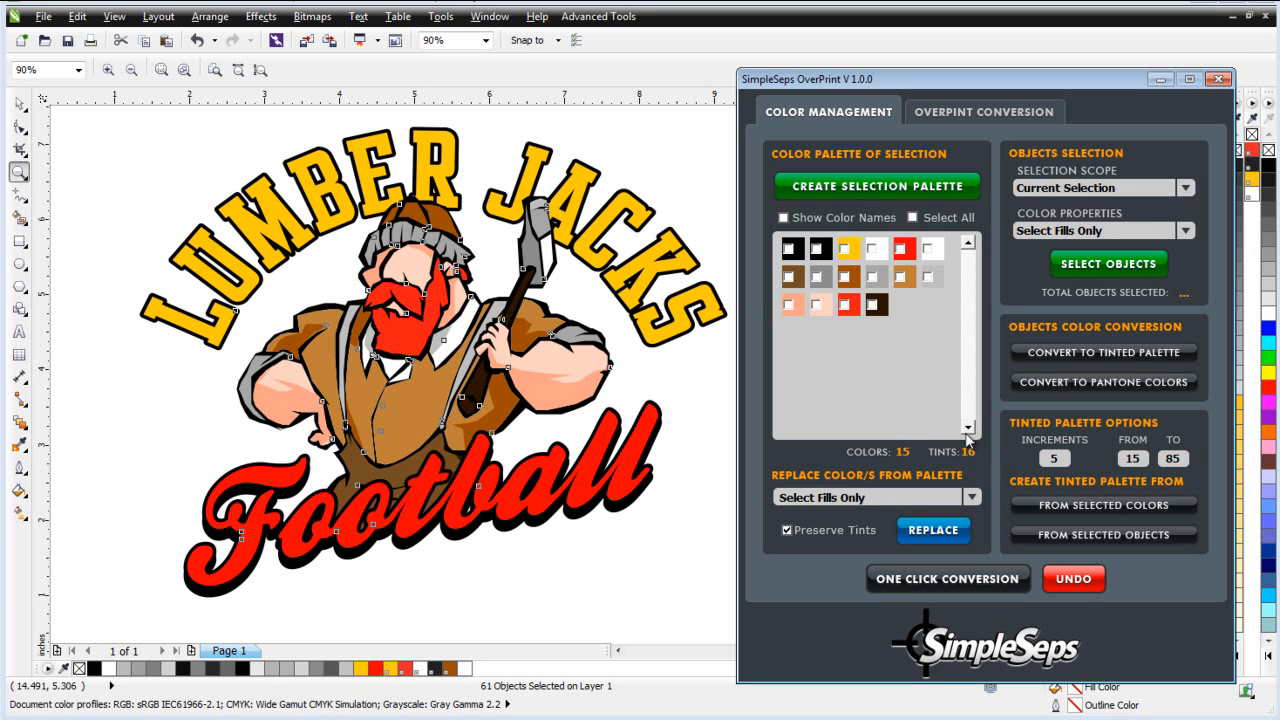
# Mark the second black, yellow, white, red, dark brown, rust brown and tan swatches and run One Click Conversion on the artwork.
pyautogui.click(817, 250)
pyautogui.click(845, 250)
pyautogui.click(872, 250)
pyautogui.click(902, 280)
pyautogui.click(846, 279)
pyautogui.click(788, 280)
pyautogui.click(788, 279)
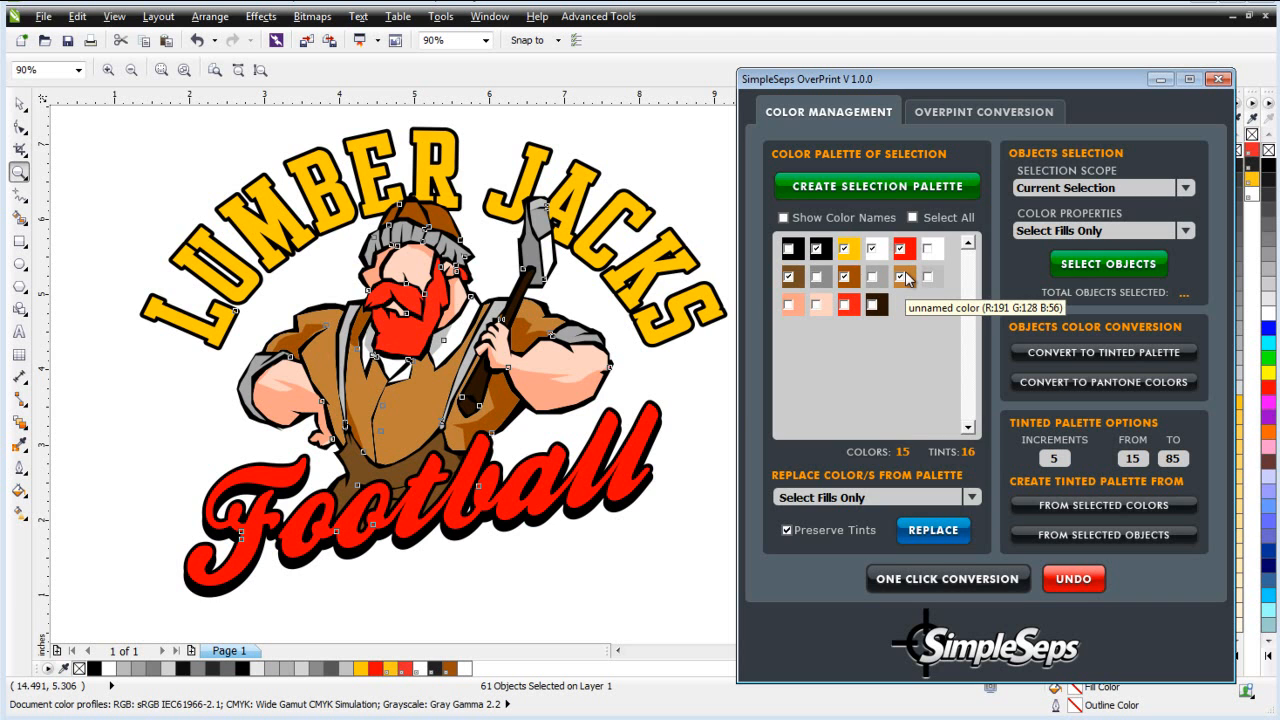
pyautogui.click(952, 580)
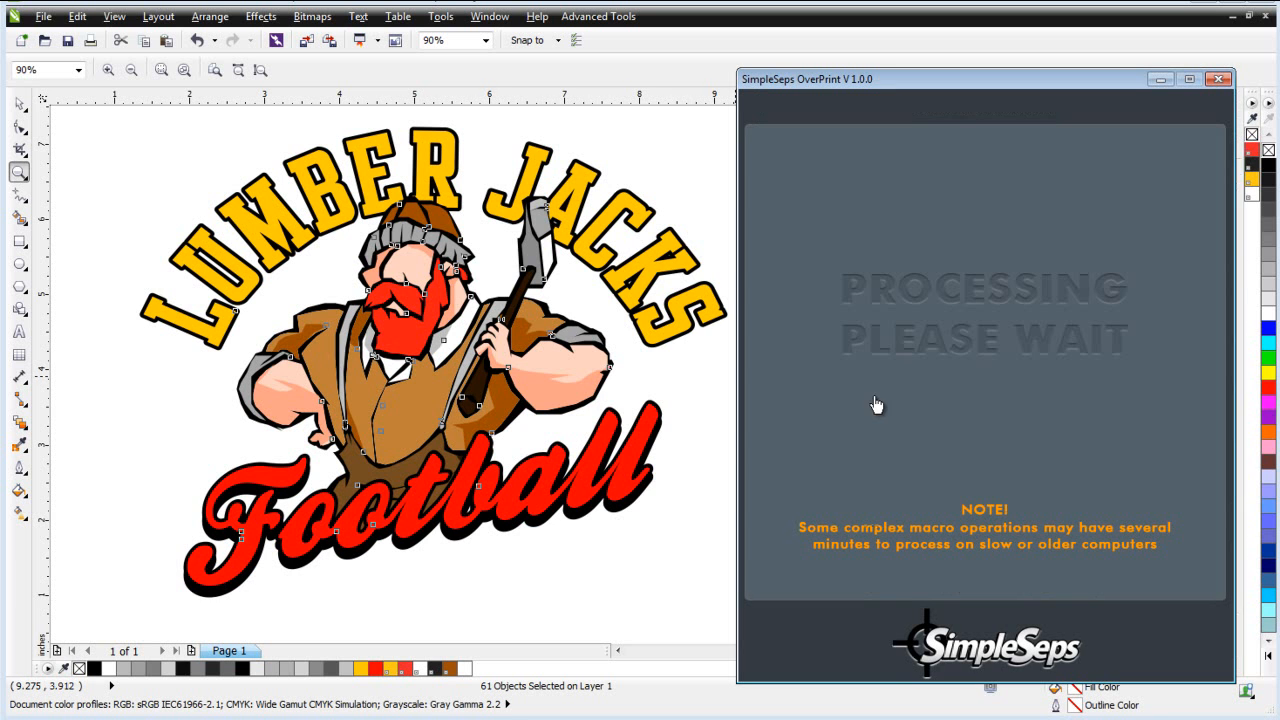
pyautogui.click(775, 397)
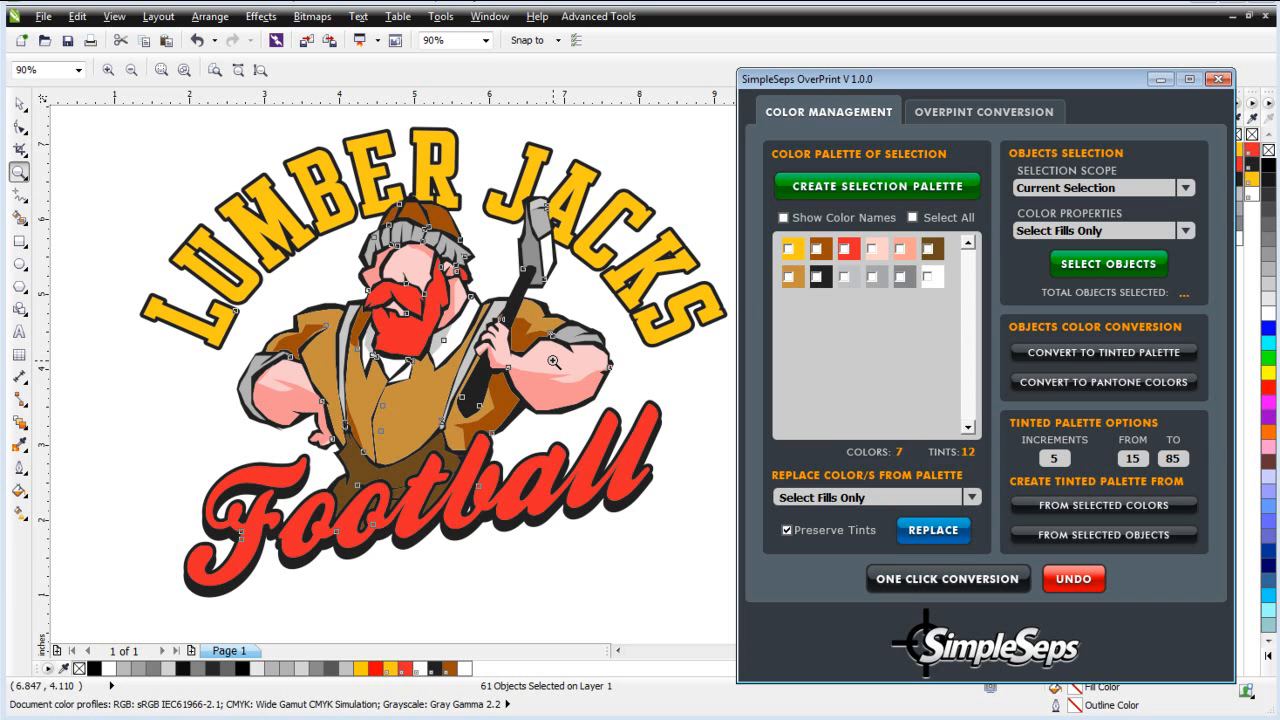
# Create an overprint conversion palette of the selection and generate overprint colors from its yellow, red and solid black swatches.
pyautogui.click(973, 116)
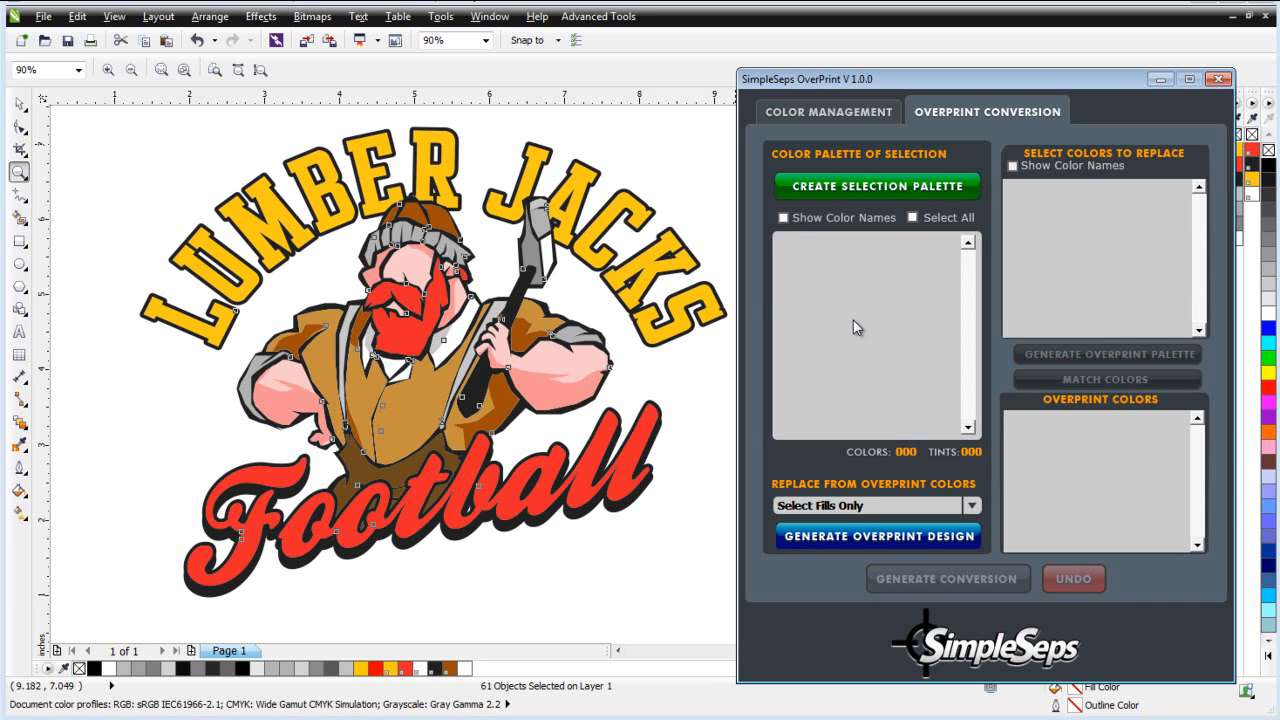
pyautogui.click(903, 188)
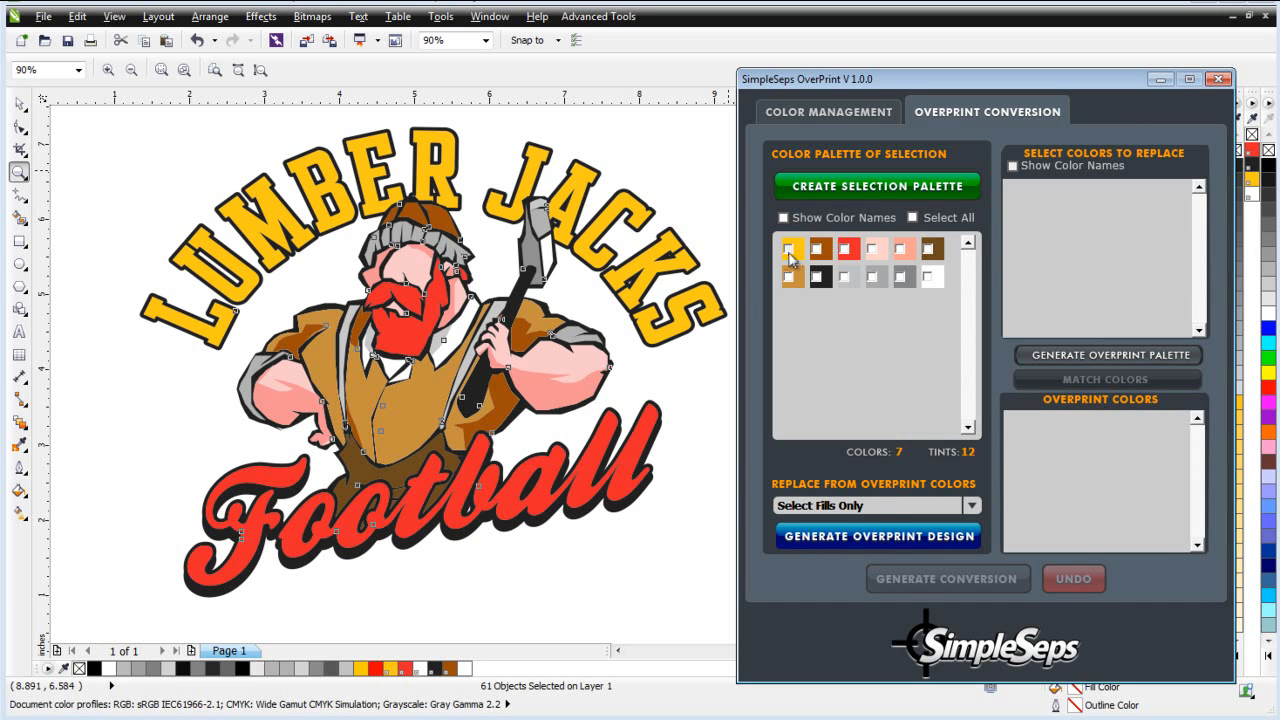
pyautogui.click(845, 249)
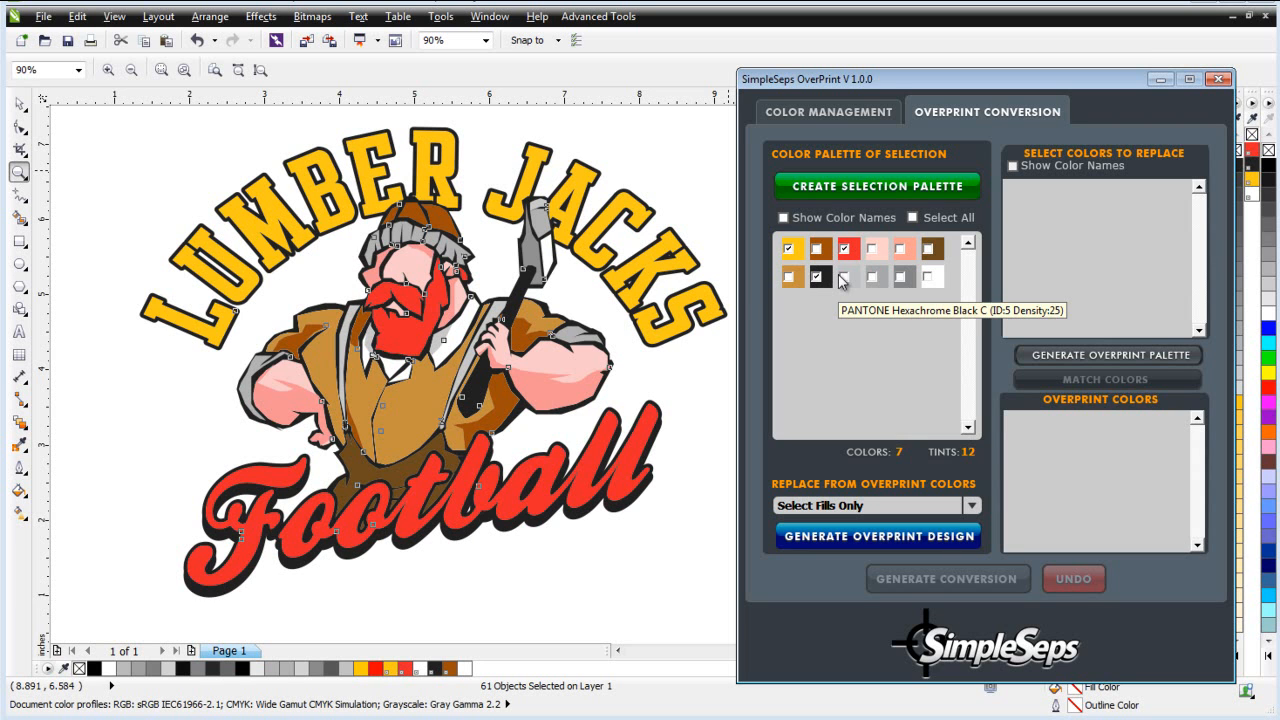
pyautogui.click(1100, 356)
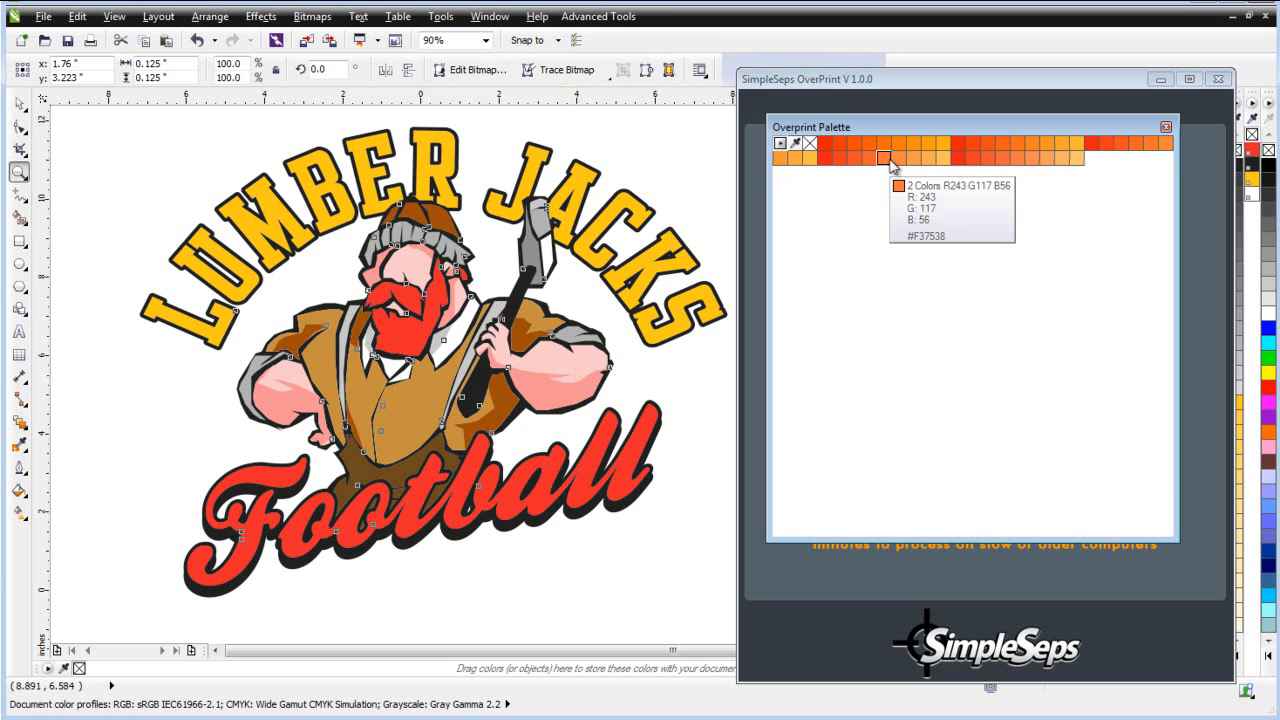
# Examine the range of mixed color swatches in the generated Overprint Palette.
pyautogui.moveTo(902, 162)
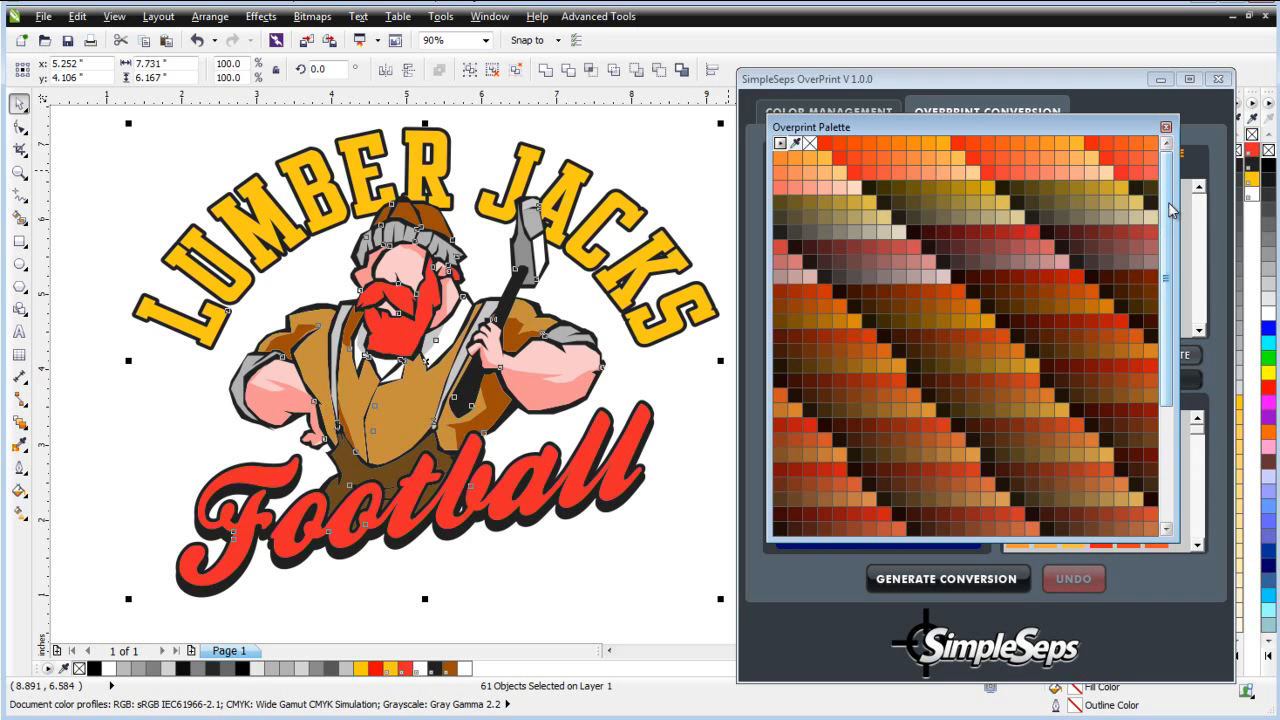
pyautogui.moveTo(1172, 208); pyautogui.dragTo(1174, 333)
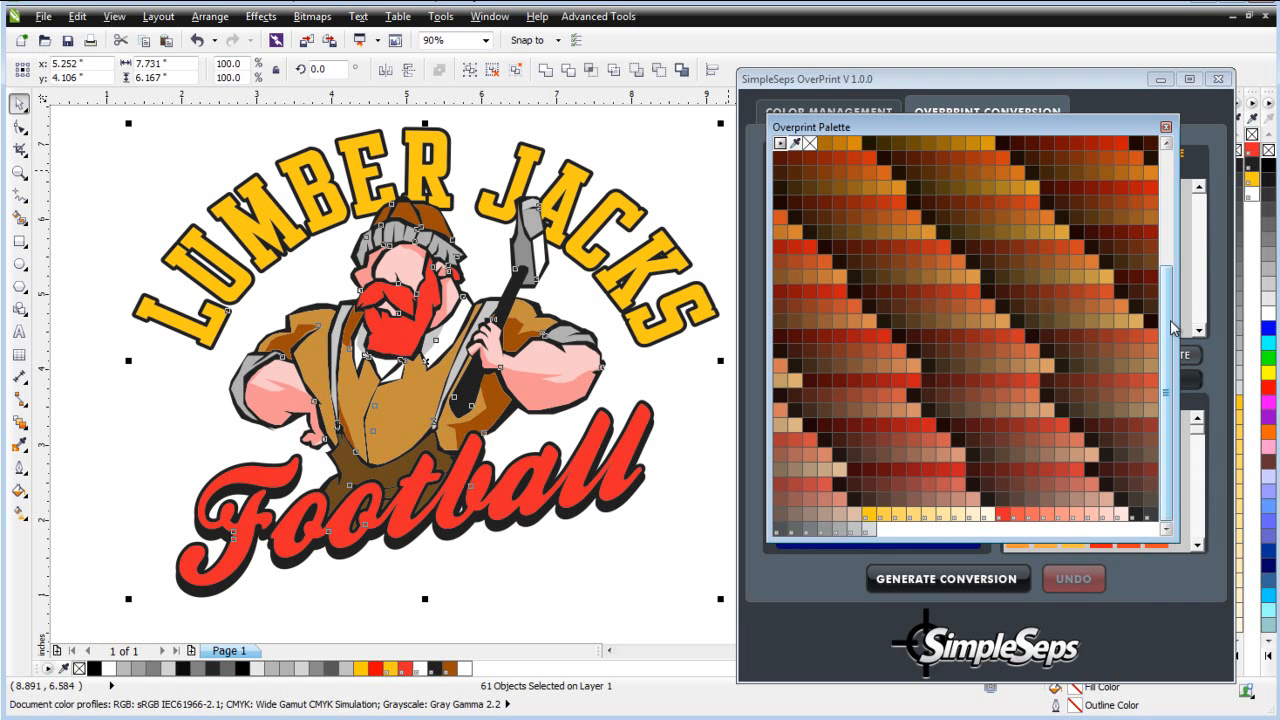
pyautogui.scroll(5, 1168, 328)
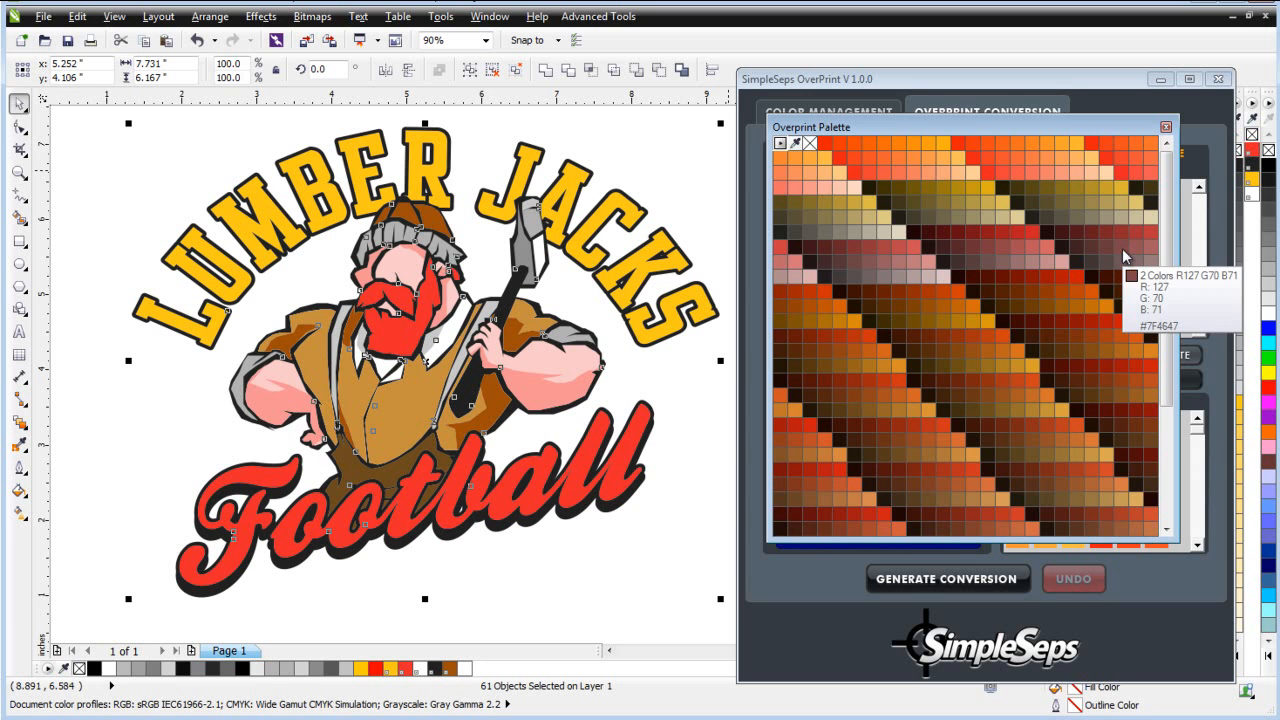
pyautogui.scroll(-3, 1166, 256)
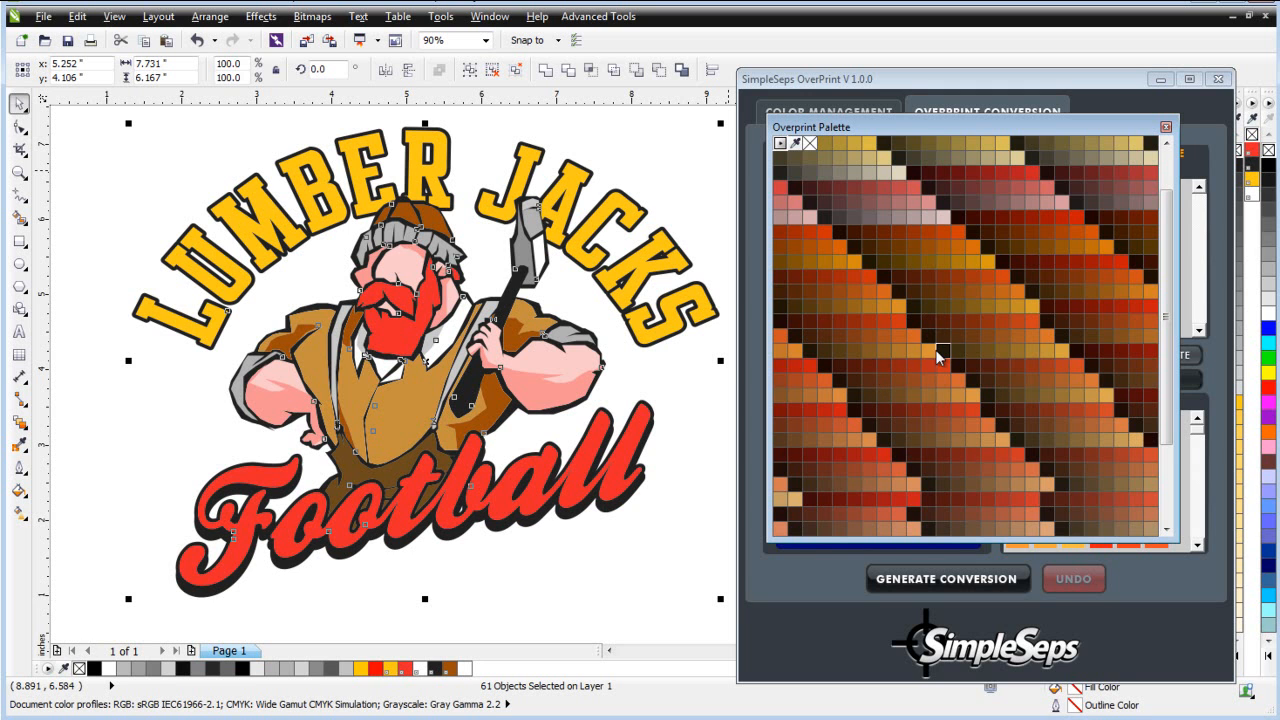
pyautogui.moveTo(838, 238)
# Select all objects in the current selection that are filled with PANTONE 1605 C brown, using Color Management.
pyautogui.click(938, 88)
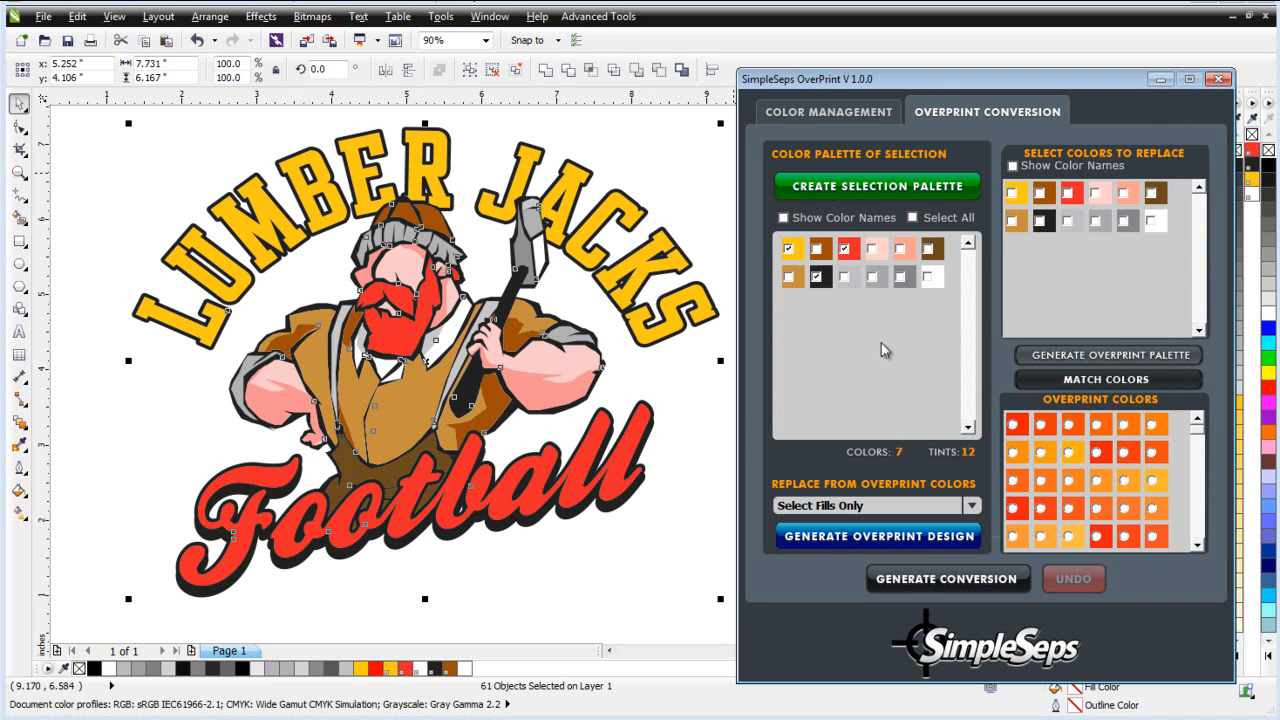
pyautogui.click(836, 115)
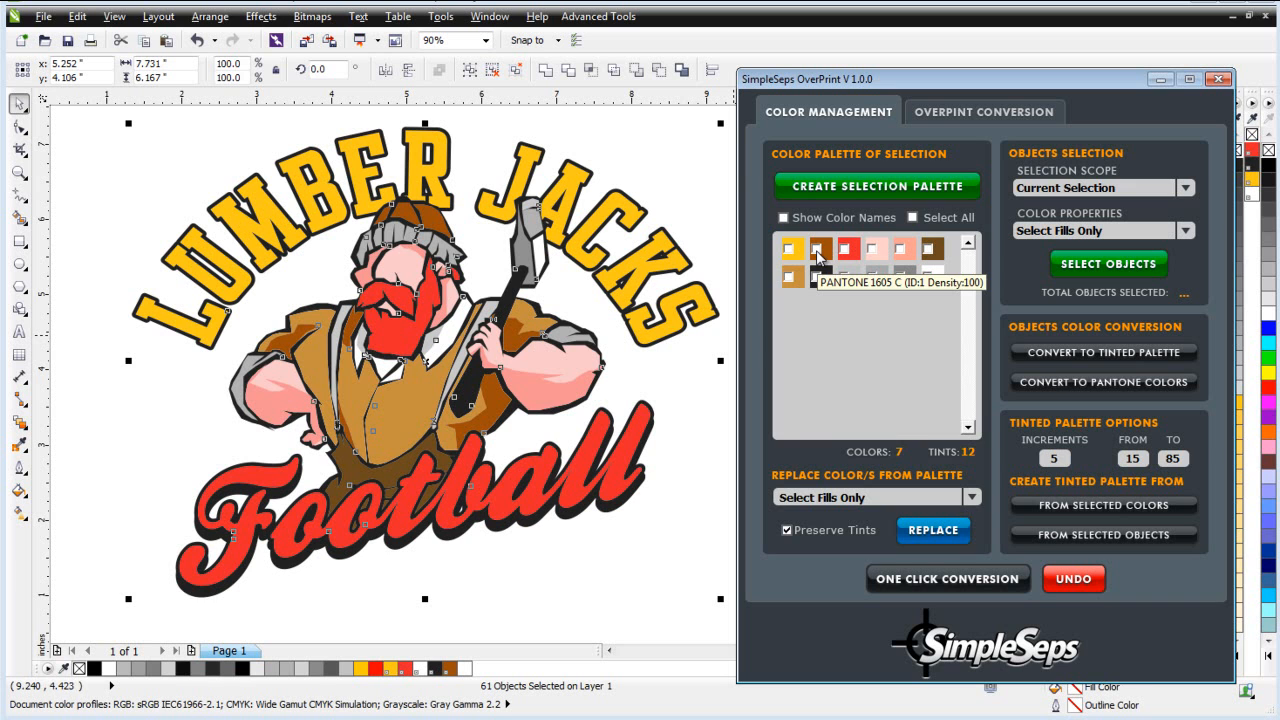
pyautogui.click(19, 172)
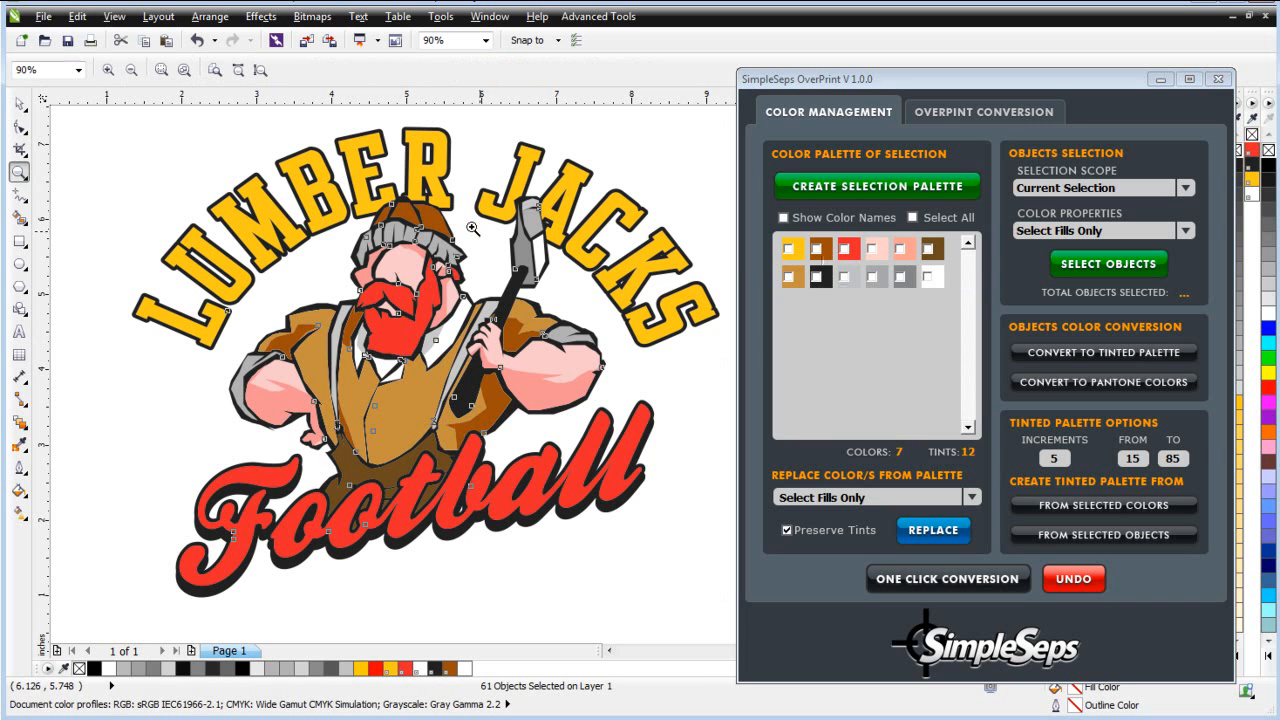
pyautogui.moveTo(336, 175); pyautogui.dragTo(610, 428)
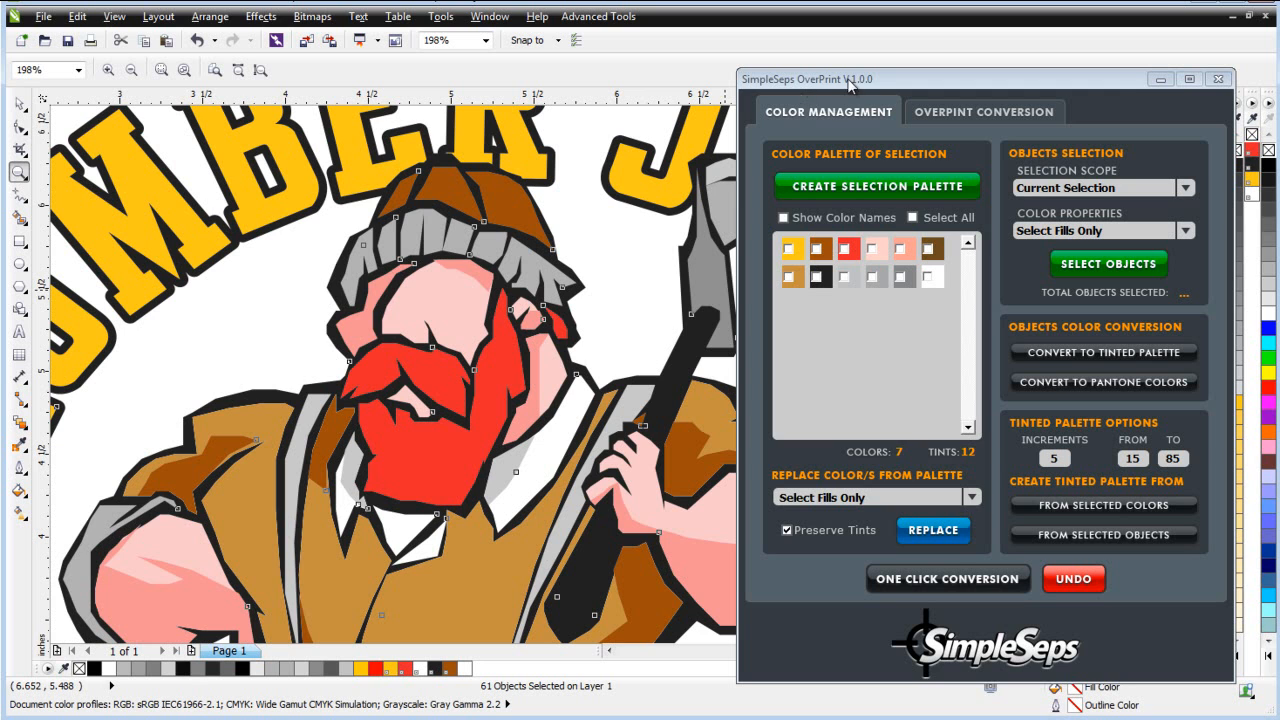
pyautogui.click(818, 250)
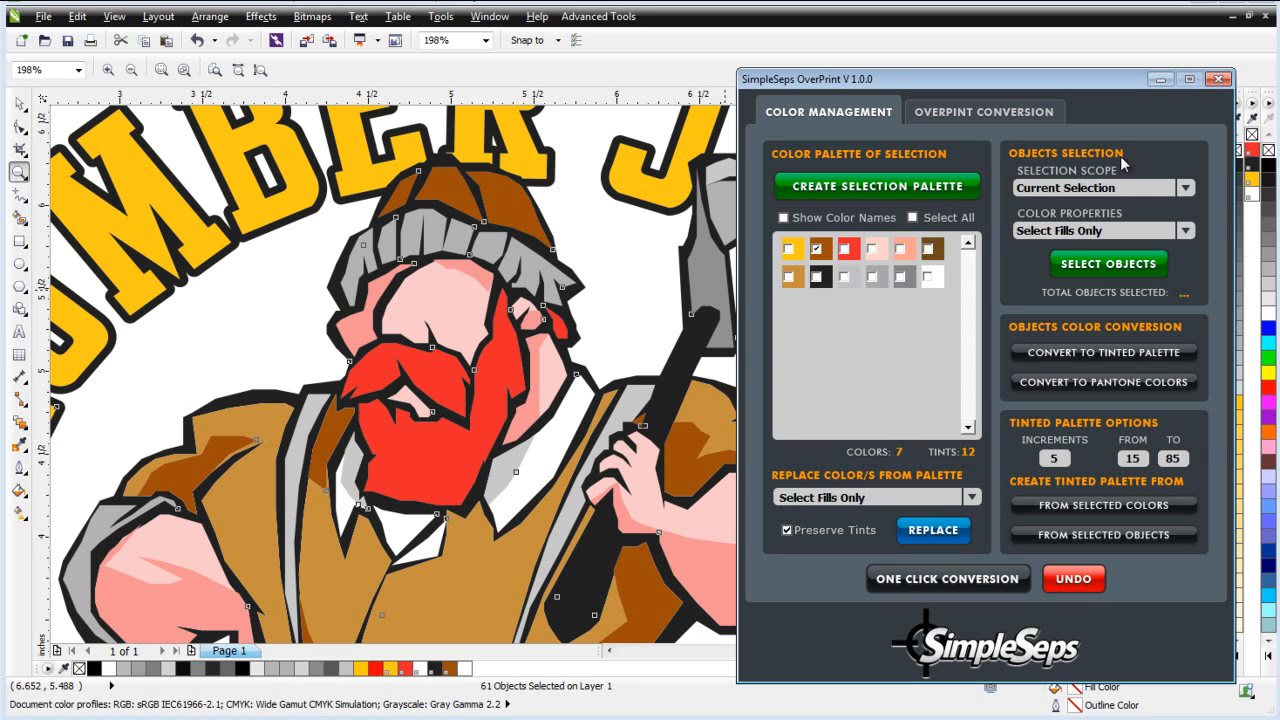
pyautogui.click(1112, 274)
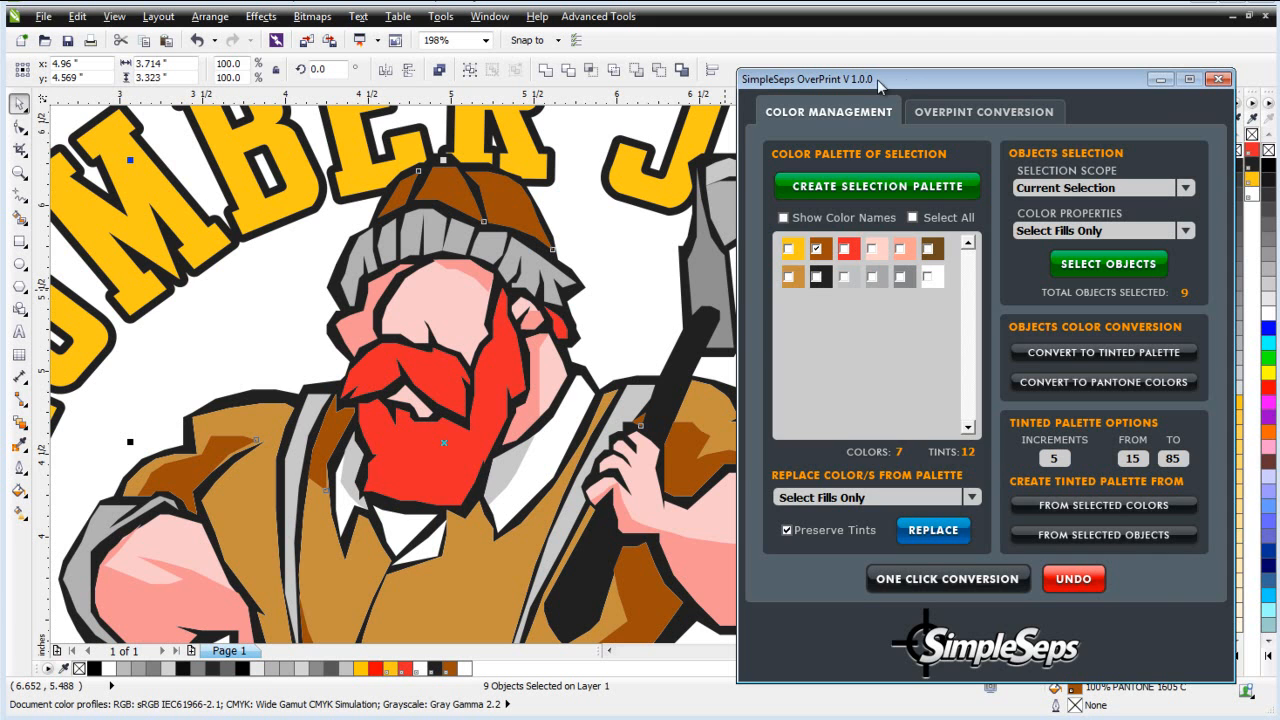
# Move the SimpleSeps window aside and bring the Overprint Palette in front of it.
pyautogui.moveTo(1030, 103); pyautogui.dragTo(1149, 102)
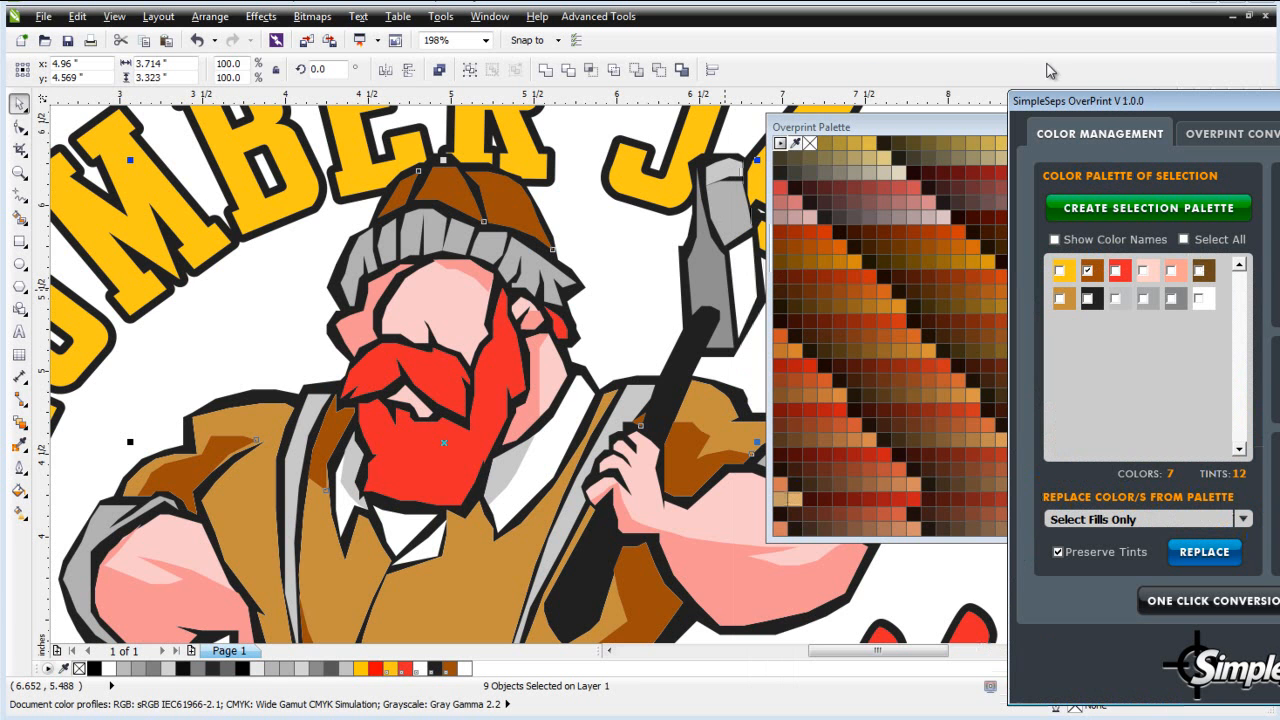
pyautogui.moveTo(1014, 54); pyautogui.dragTo(987, 45)
pyautogui.moveTo(825, 124); pyautogui.dragTo(830, 128)
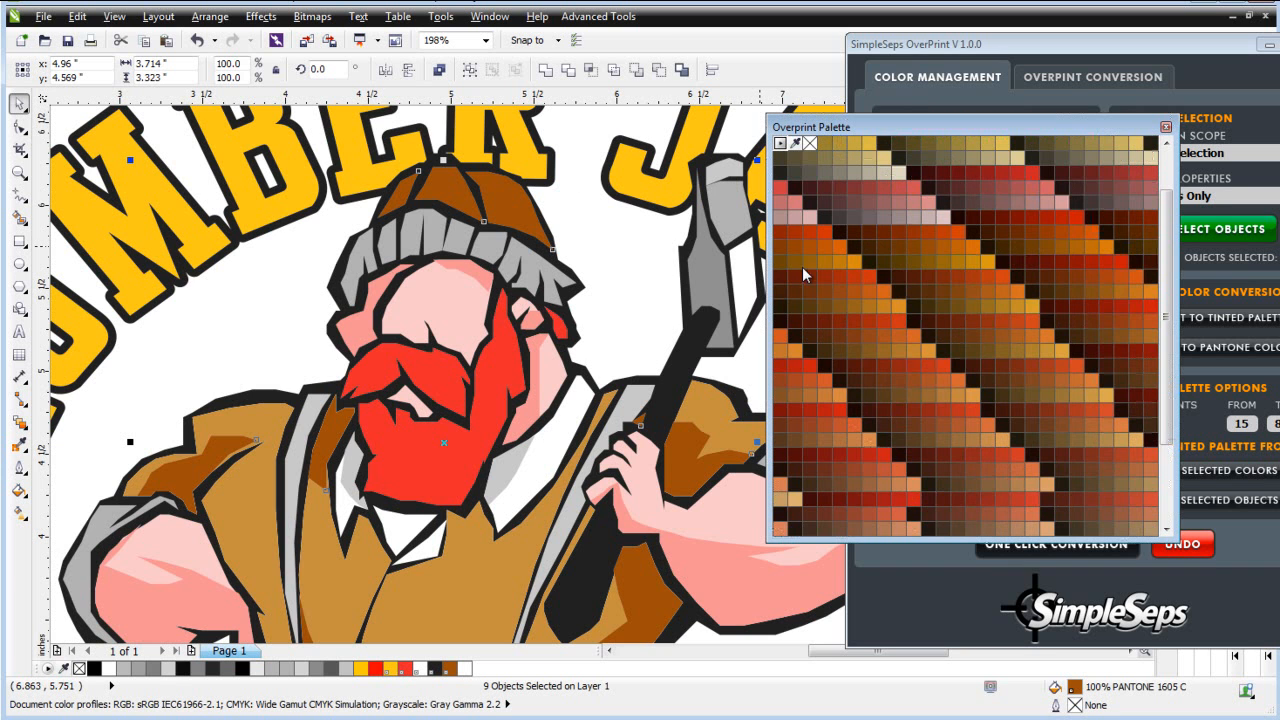
# Try the dark brown overprint swatches, including R124 G40 B14, as the fill of the selected objects and undo the fill.
pyautogui.moveTo(858, 373)
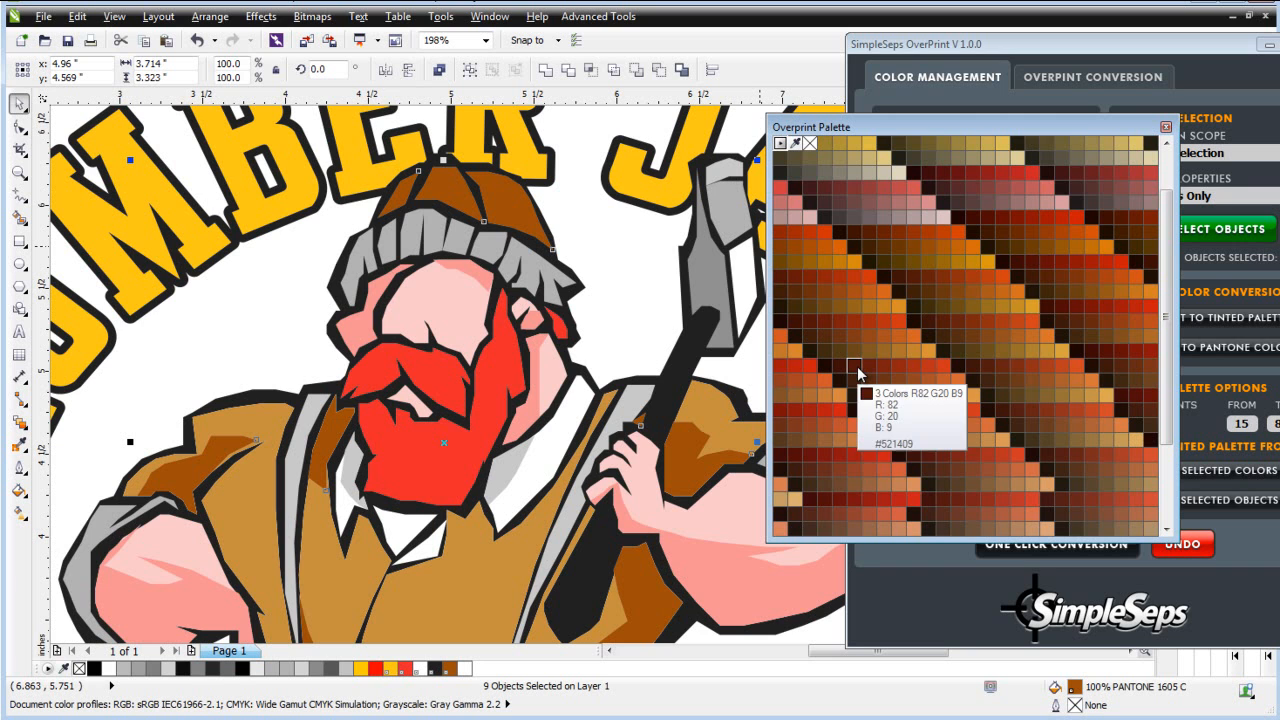
pyautogui.moveTo(948, 328)
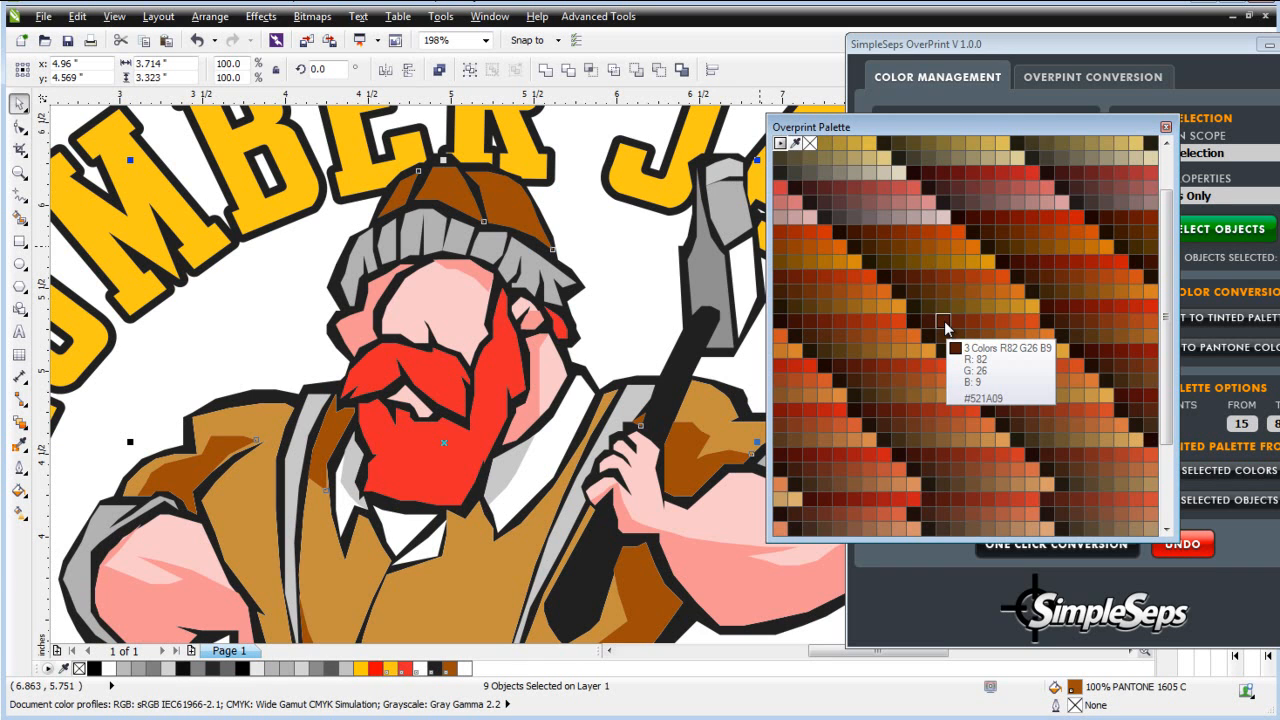
pyautogui.click(943, 322)
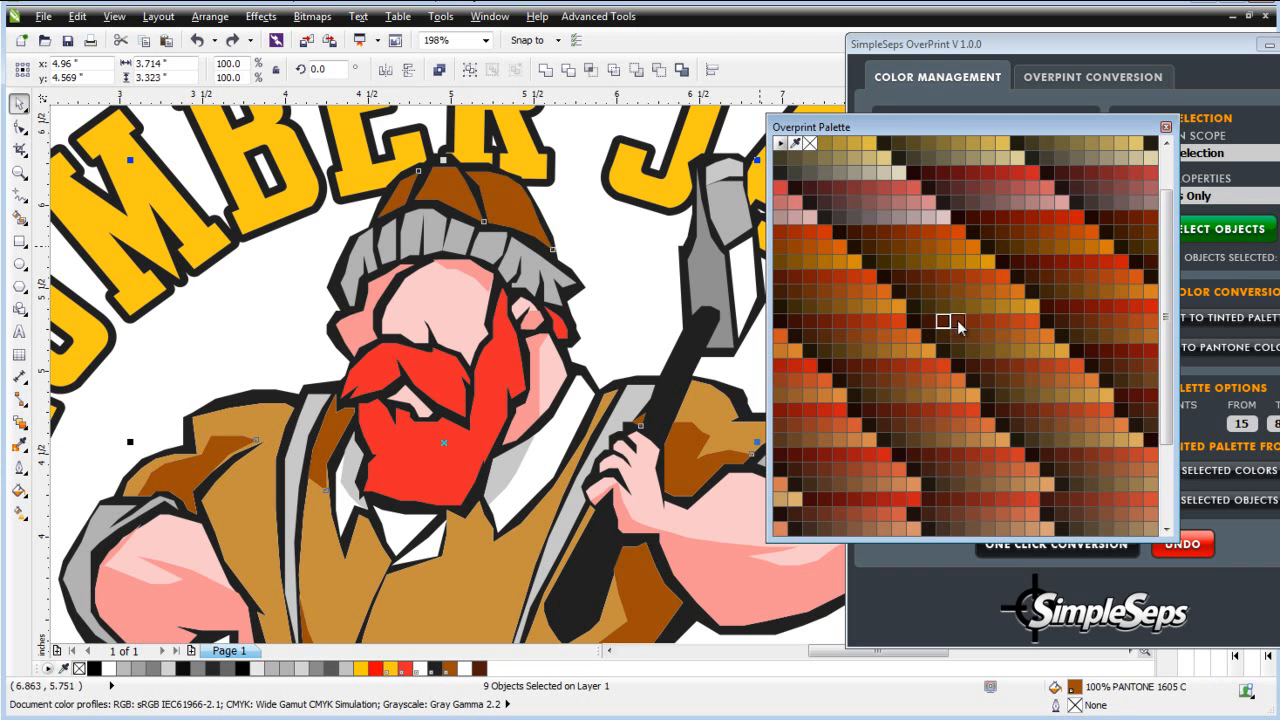
pyautogui.click(973, 324)
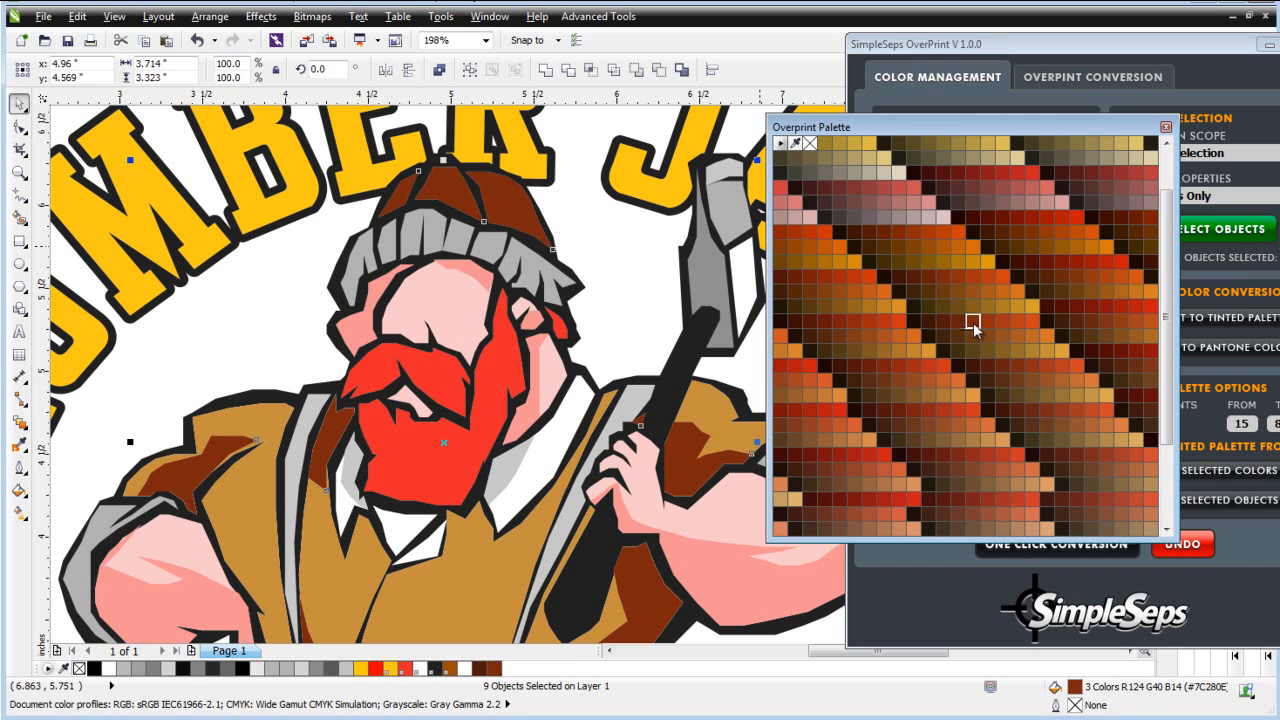
pyautogui.hotkey('ctrl', 'z')
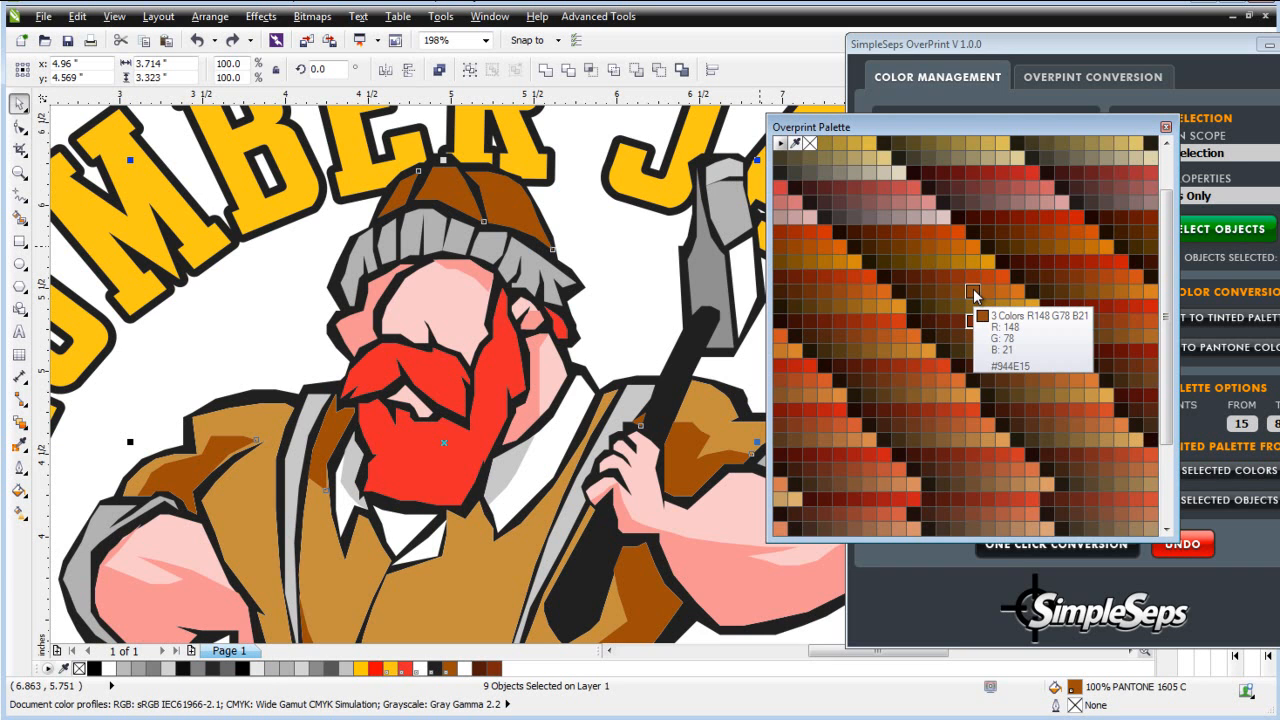
# Fill the selected brown objects with overprint color R148 G78 B21, comparing it with the original fill by undoing and redoing.
pyautogui.click(973, 292)
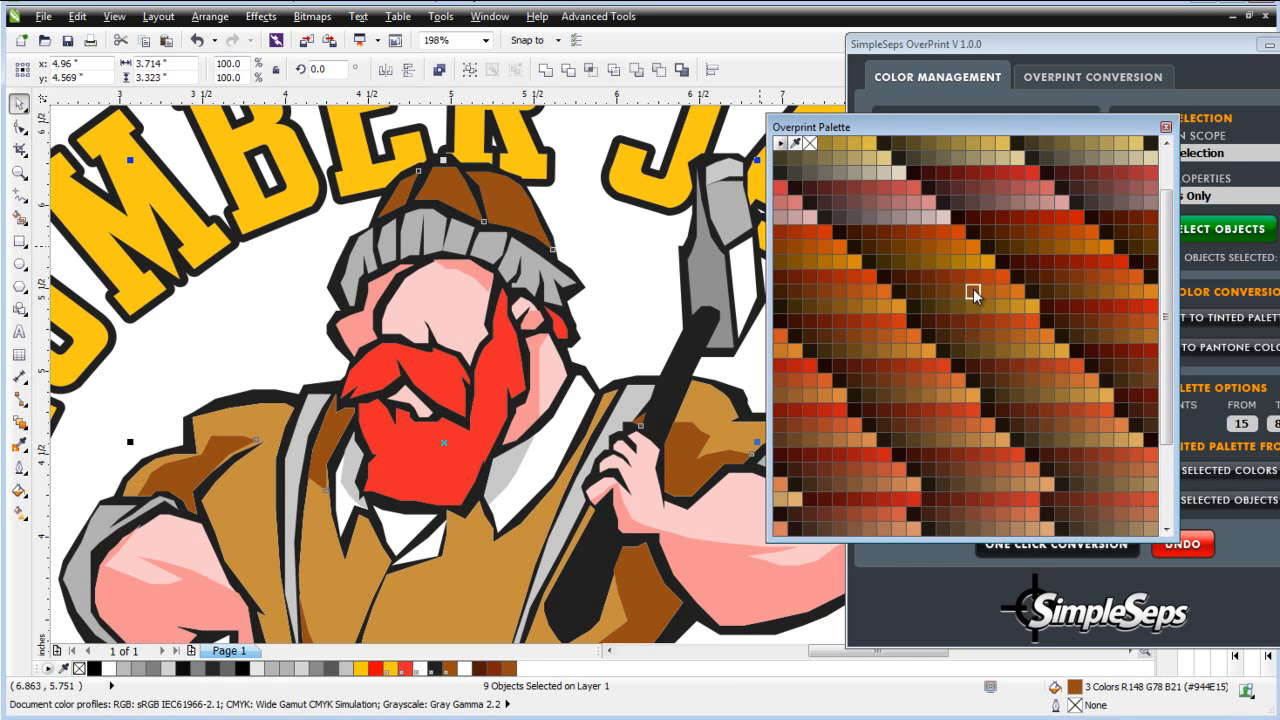
pyautogui.hotkey('ctrl', 'z')
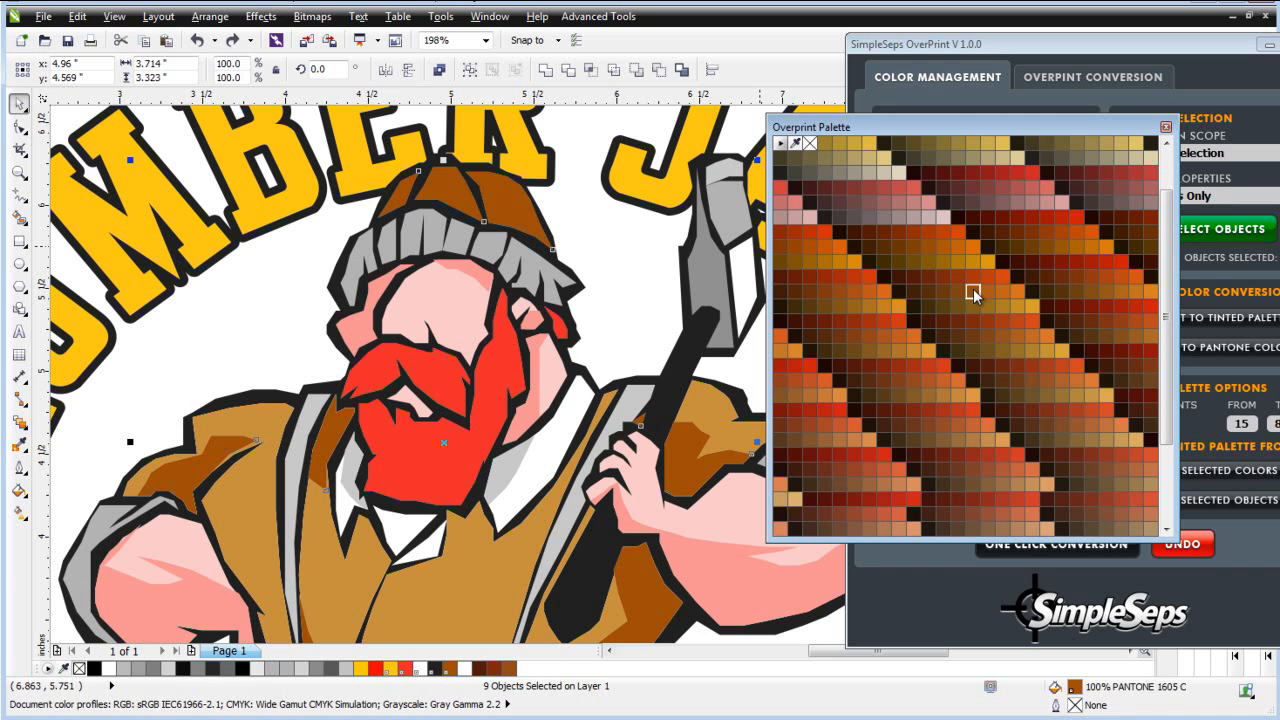
pyautogui.hotkey('ctrl', 'shift', 'z')
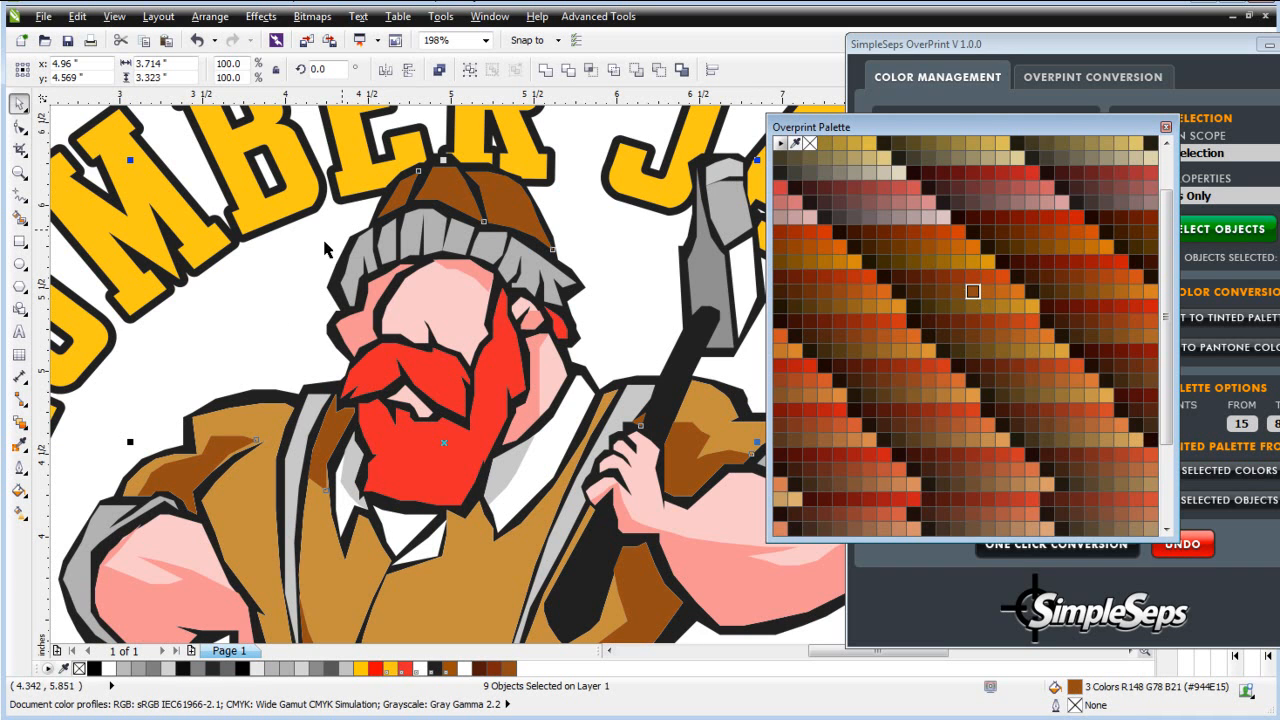
# Reposition the Overprint Palette and the SimpleSeps window so they overlap with both within reach beside the artwork.
pyautogui.click(1045, 50)
pyautogui.moveTo(1045, 50); pyautogui.dragTo(1027, 50)
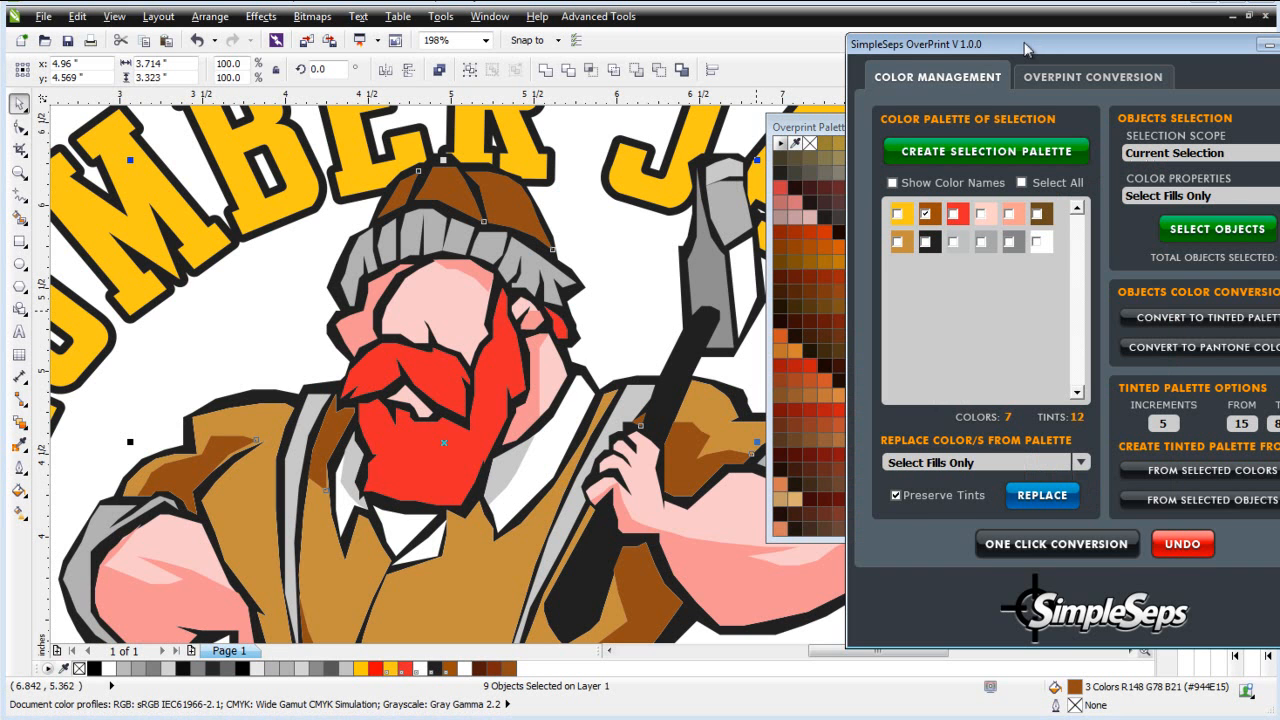
pyautogui.click(818, 133)
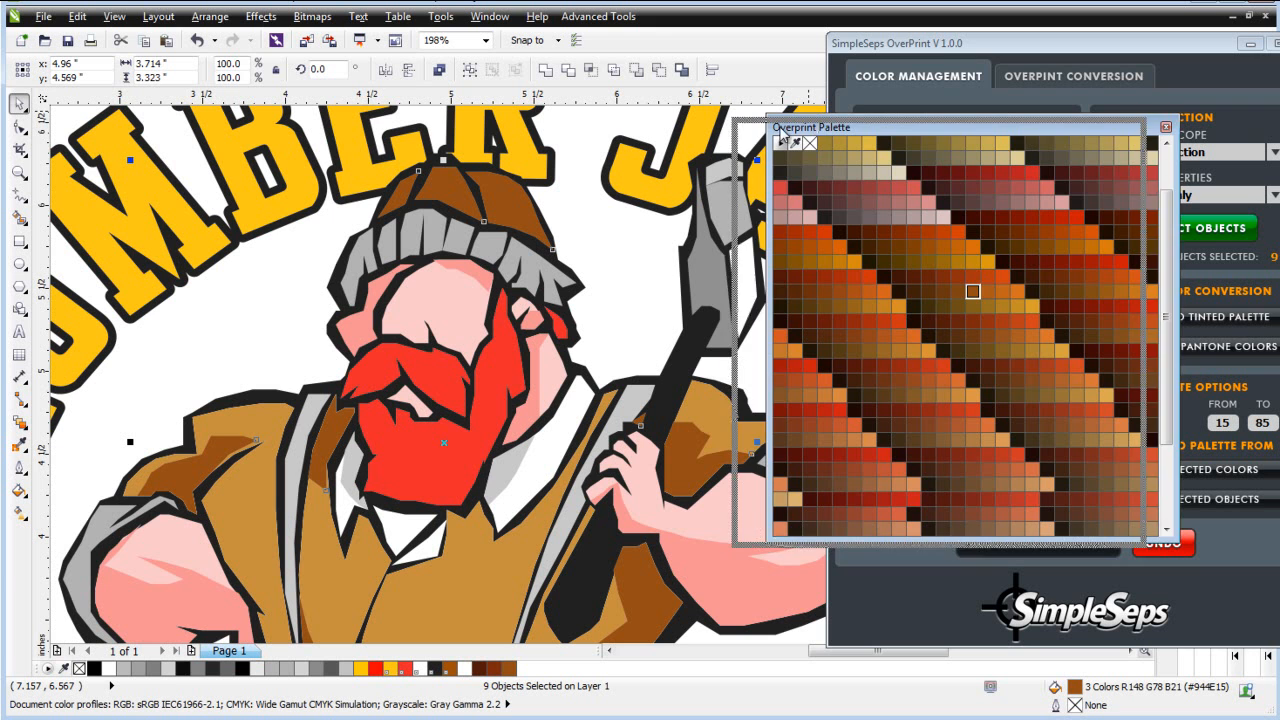
pyautogui.moveTo(786, 136); pyautogui.dragTo(744, 140)
pyautogui.click(1075, 57)
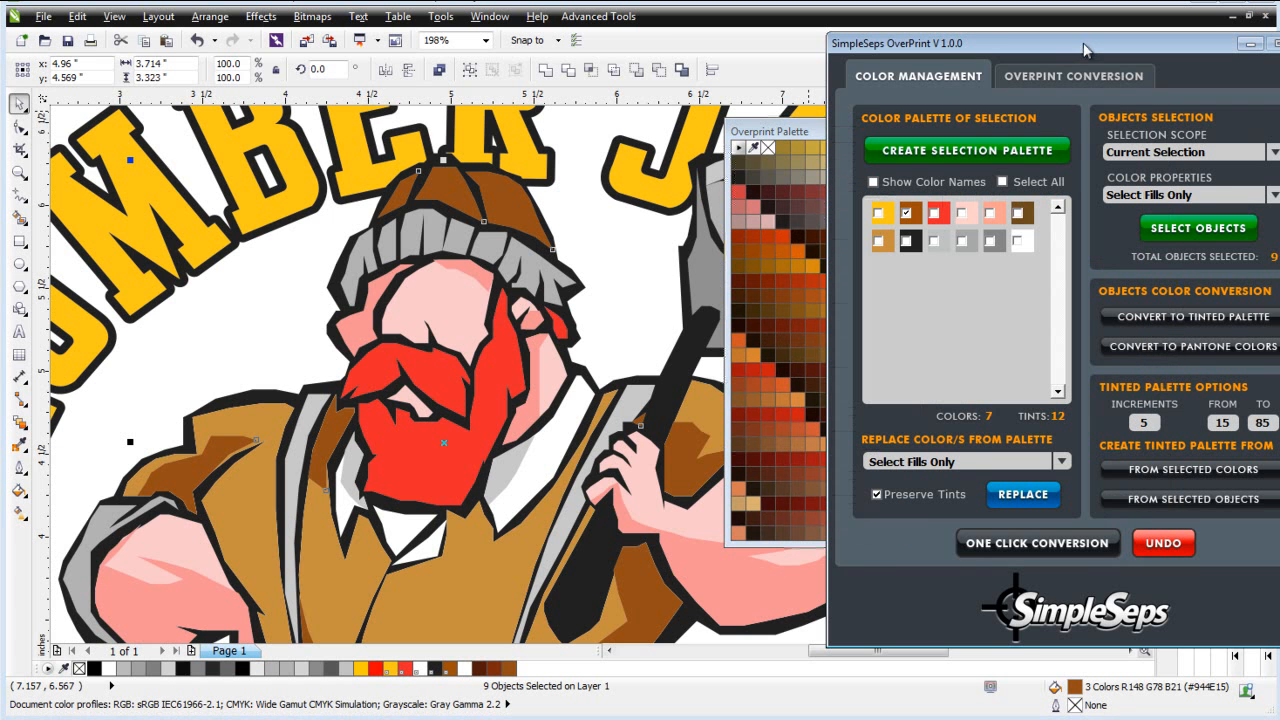
pyautogui.moveTo(1085, 50); pyautogui.dragTo(1076, 50)
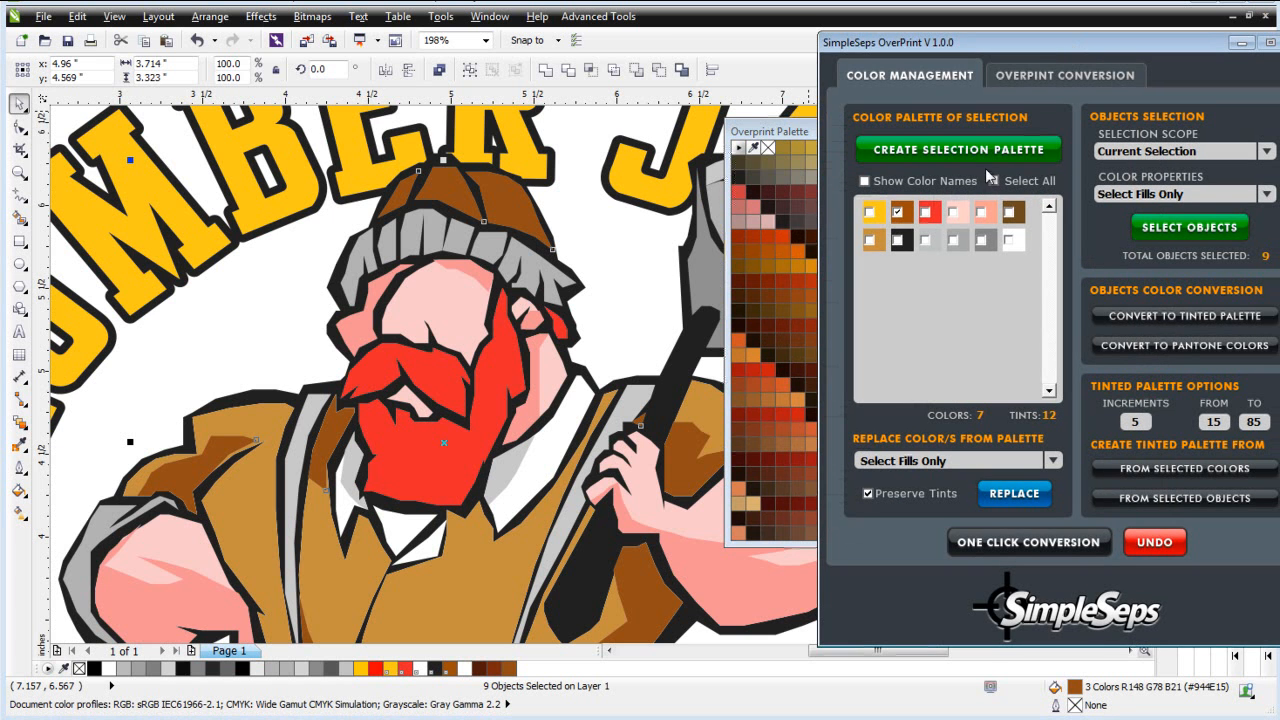
# Unmark the rust brown swatch in the color palette and deselect all objects in the artwork.
pyautogui.click(900, 213)
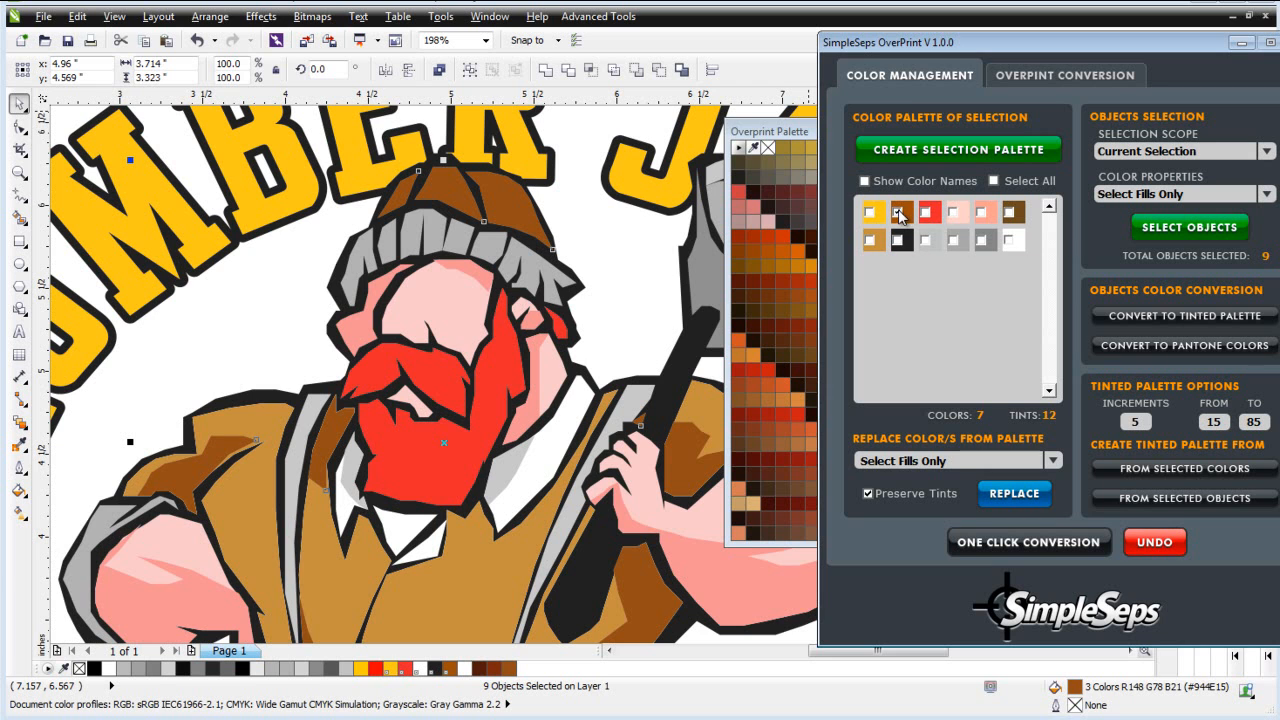
pyautogui.click(621, 266)
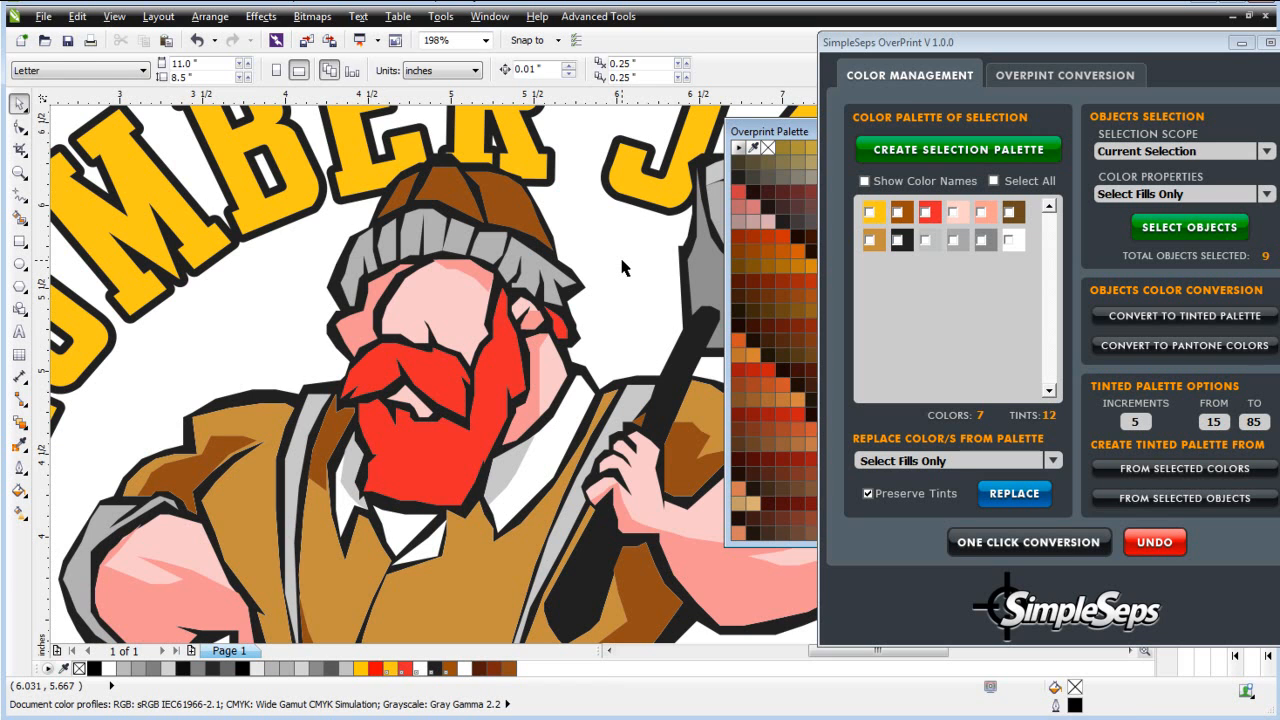
# Select only the artwork objects filled with the tan swatch PANTONE 7510 C and bring the Overprint Palette to the front.
pyautogui.hotkey('ctrl', 'a')
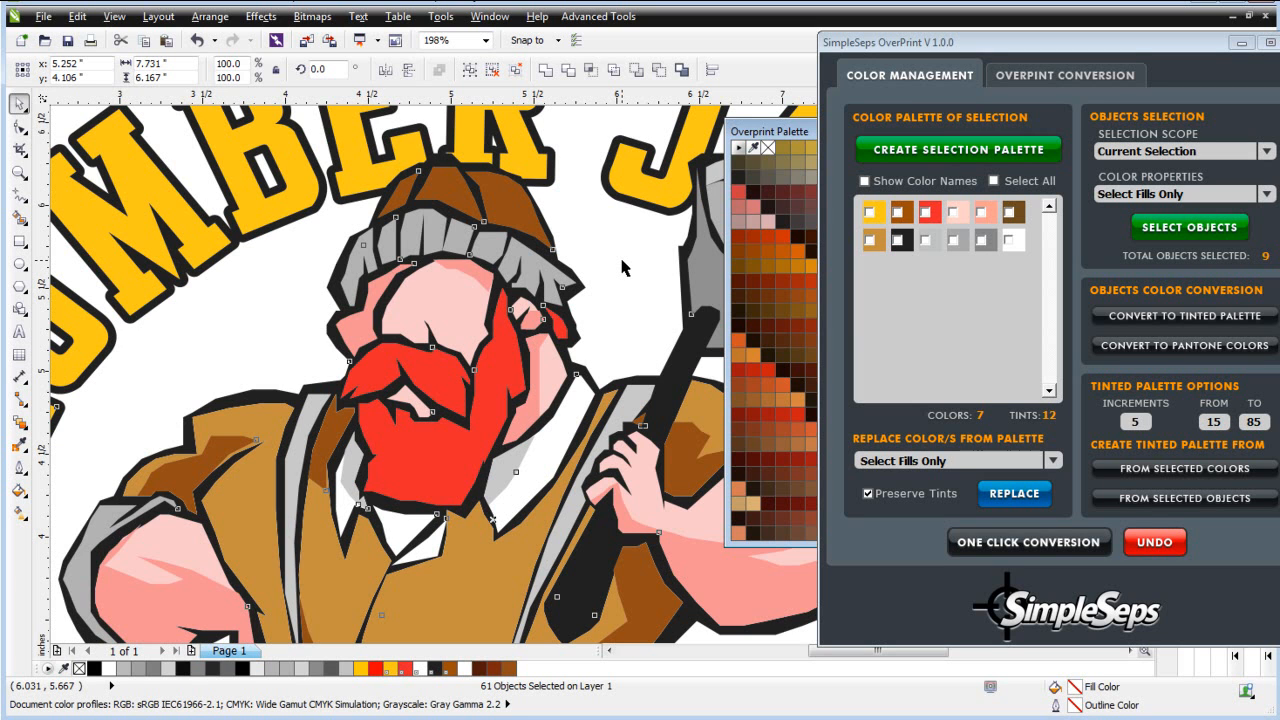
pyautogui.click(869, 244)
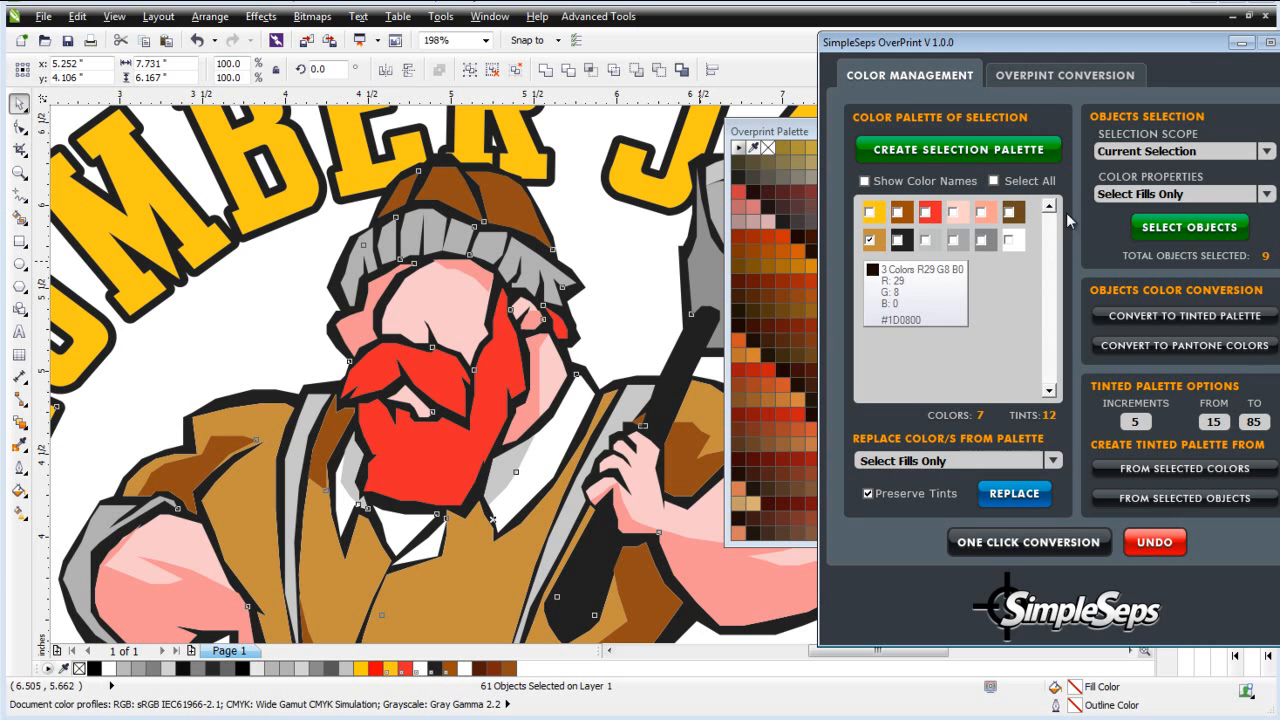
pyautogui.click(1204, 228)
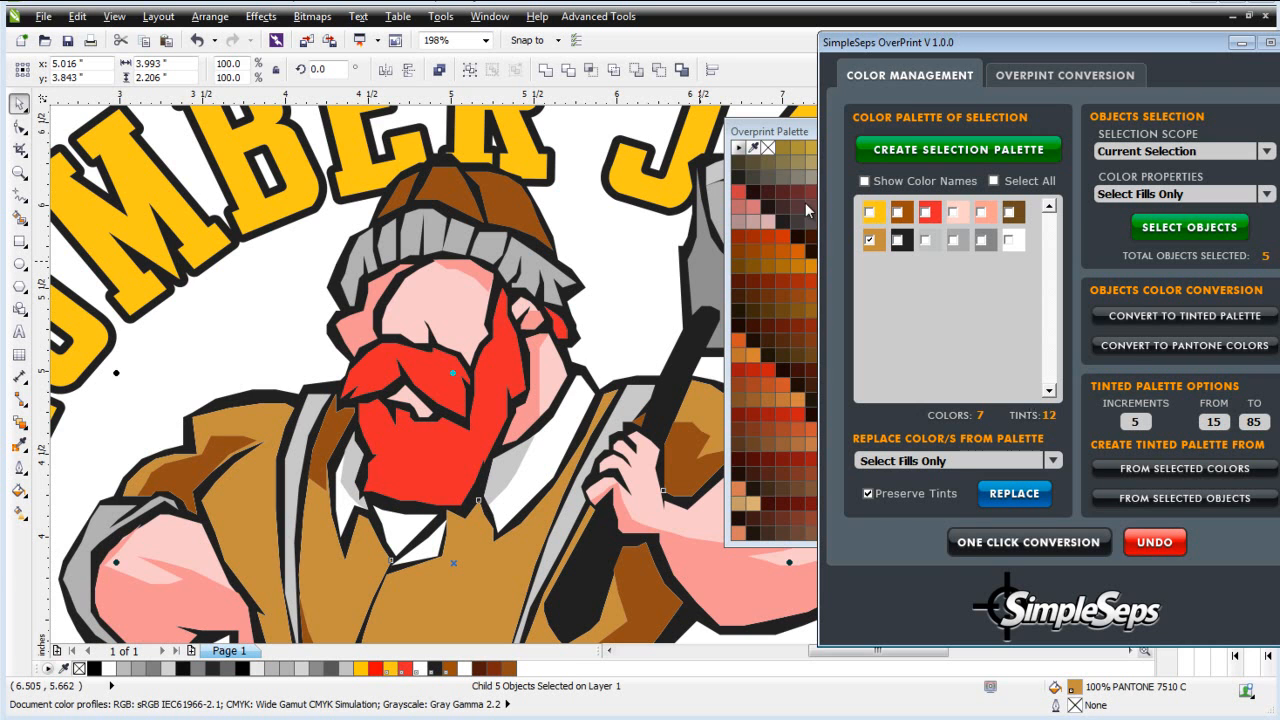
pyautogui.moveTo(801, 140); pyautogui.dragTo(801, 140)
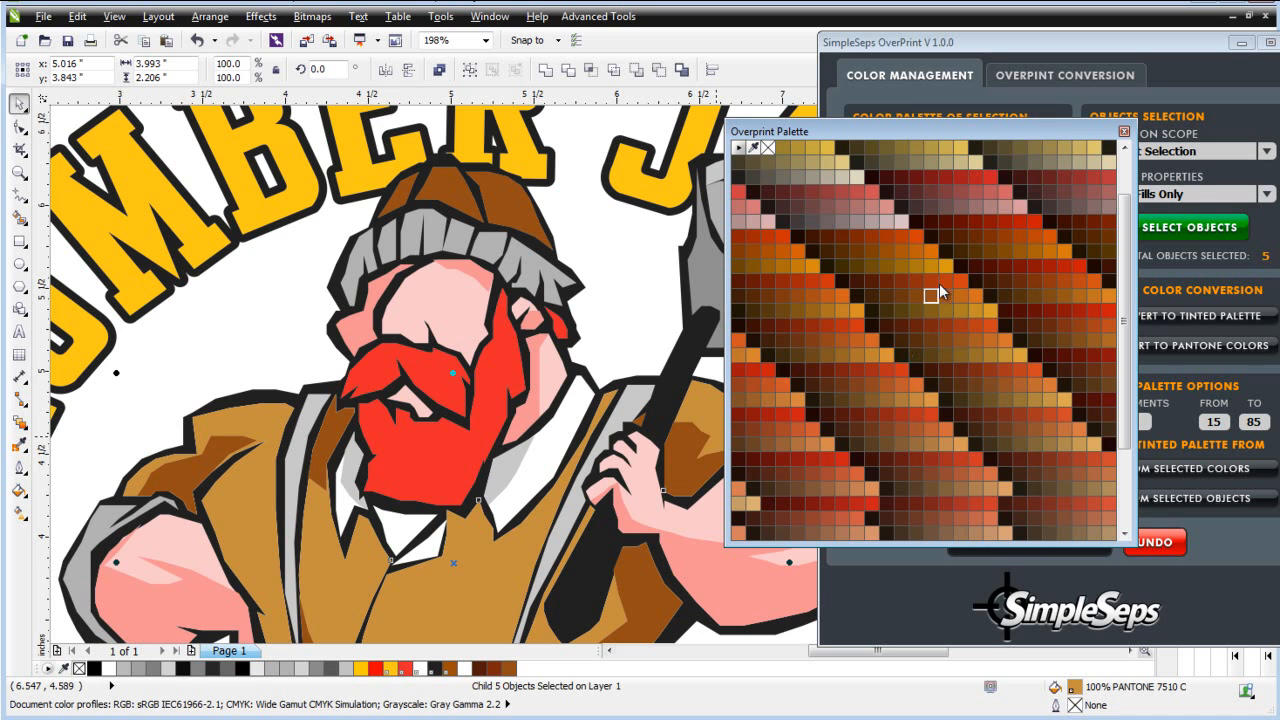
# Try light tan overprint swatches, including R219 G168 B78, as the fill of the selected objects and undo each one.
pyautogui.moveTo(1066, 404)
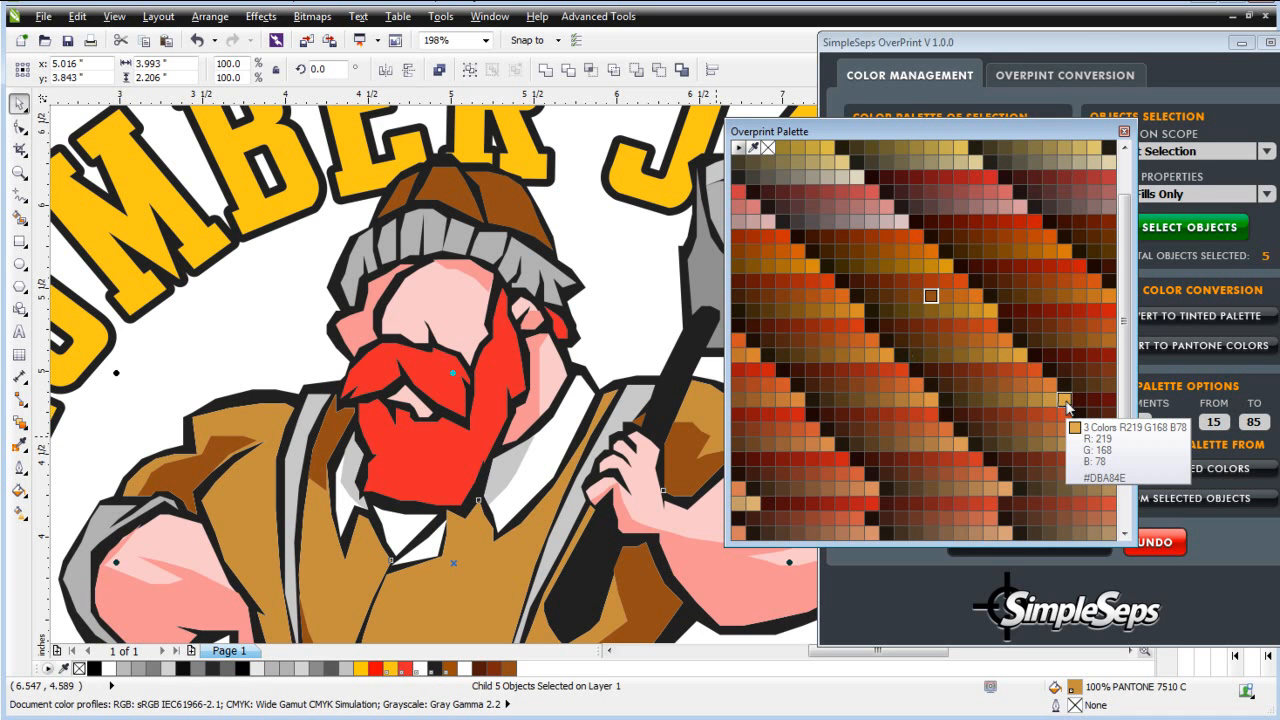
pyautogui.click(1066, 402)
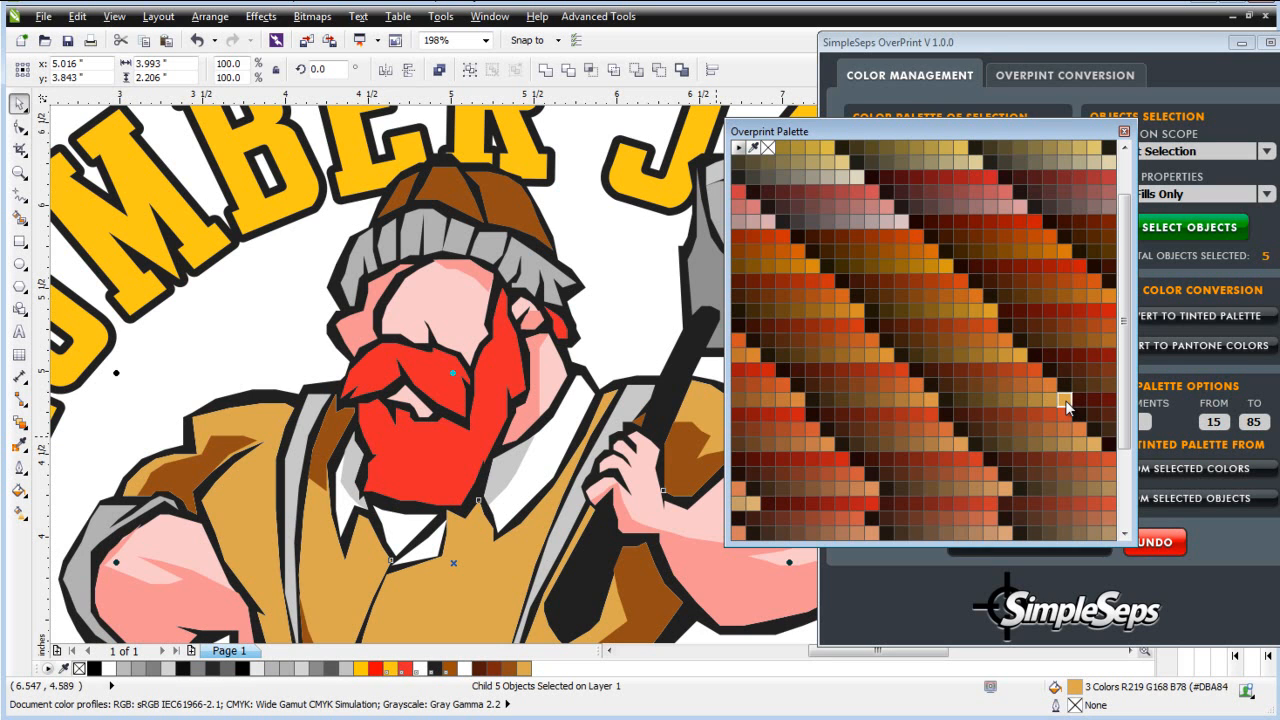
pyautogui.click(1061, 391)
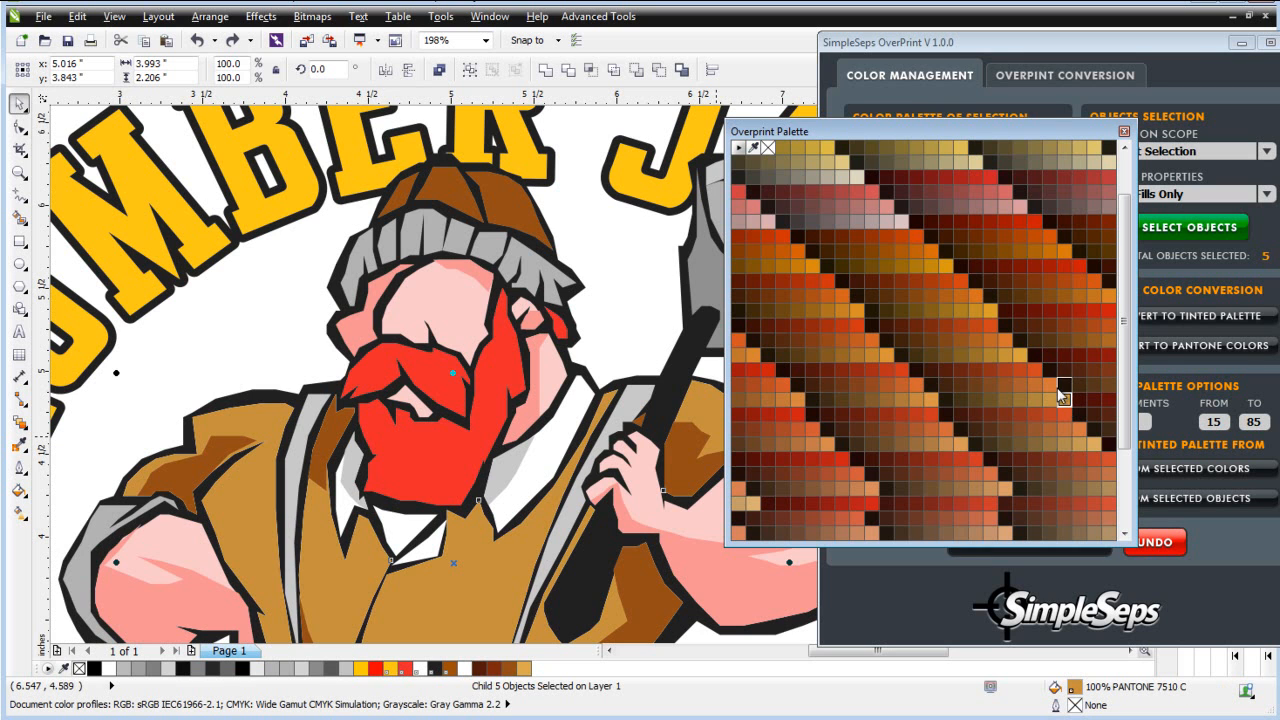
pyautogui.click(928, 402)
pyautogui.click(796, 402)
pyautogui.hotkey('ctrl', 'z')
pyautogui.click(1019, 355)
pyautogui.hotkey('ctrl', 'z')
pyautogui.click(1006, 356)
pyautogui.hotkey('ctrl', 'z')
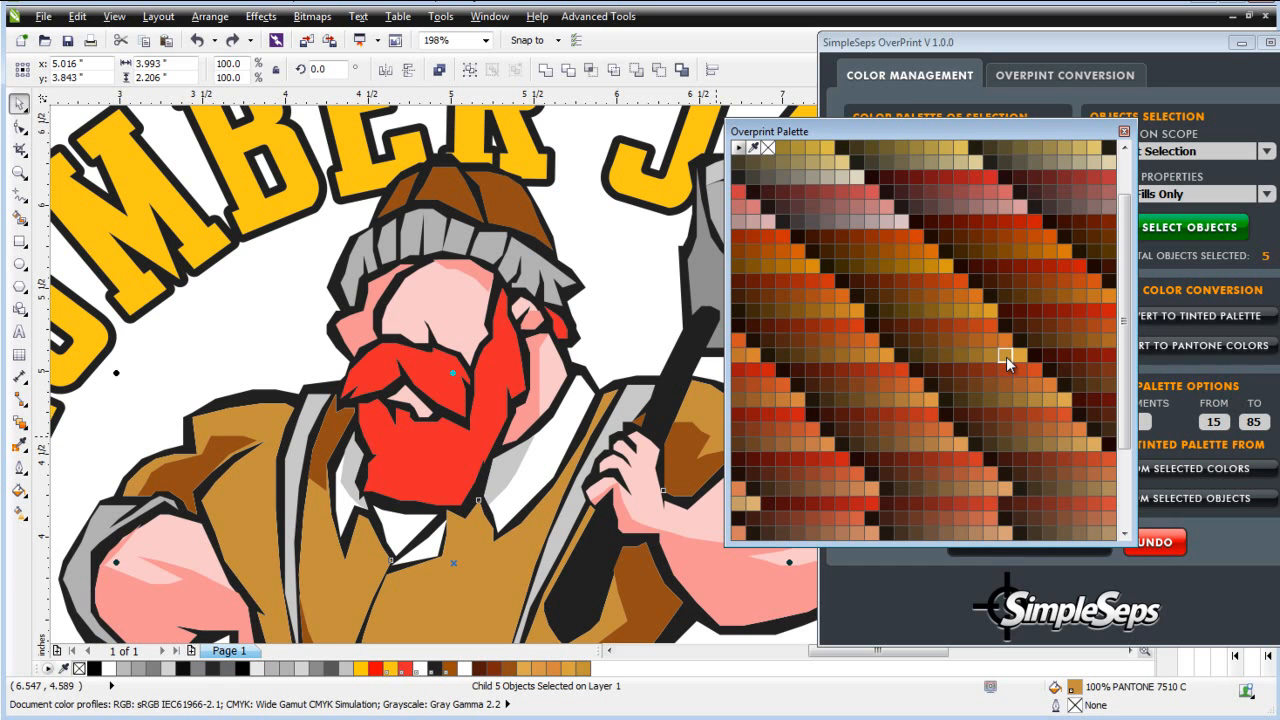
pyautogui.click(1006, 356)
pyautogui.hotkey('ctrl', 'z')
# Try the darker and more orange overprint colors, including R171 G105 B39 and R214 G131 B48, on the selected objects and undo them.
pyautogui.click(1104, 340)
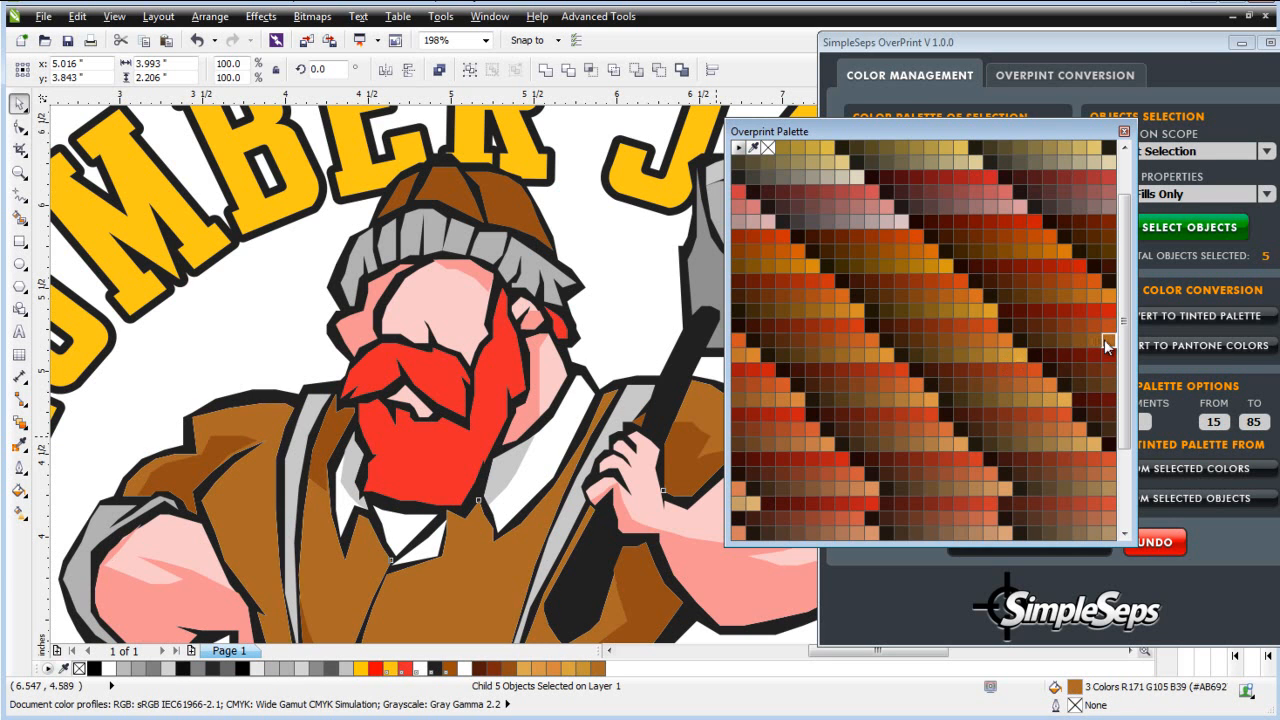
pyautogui.hotkey('ctrl', 'z')
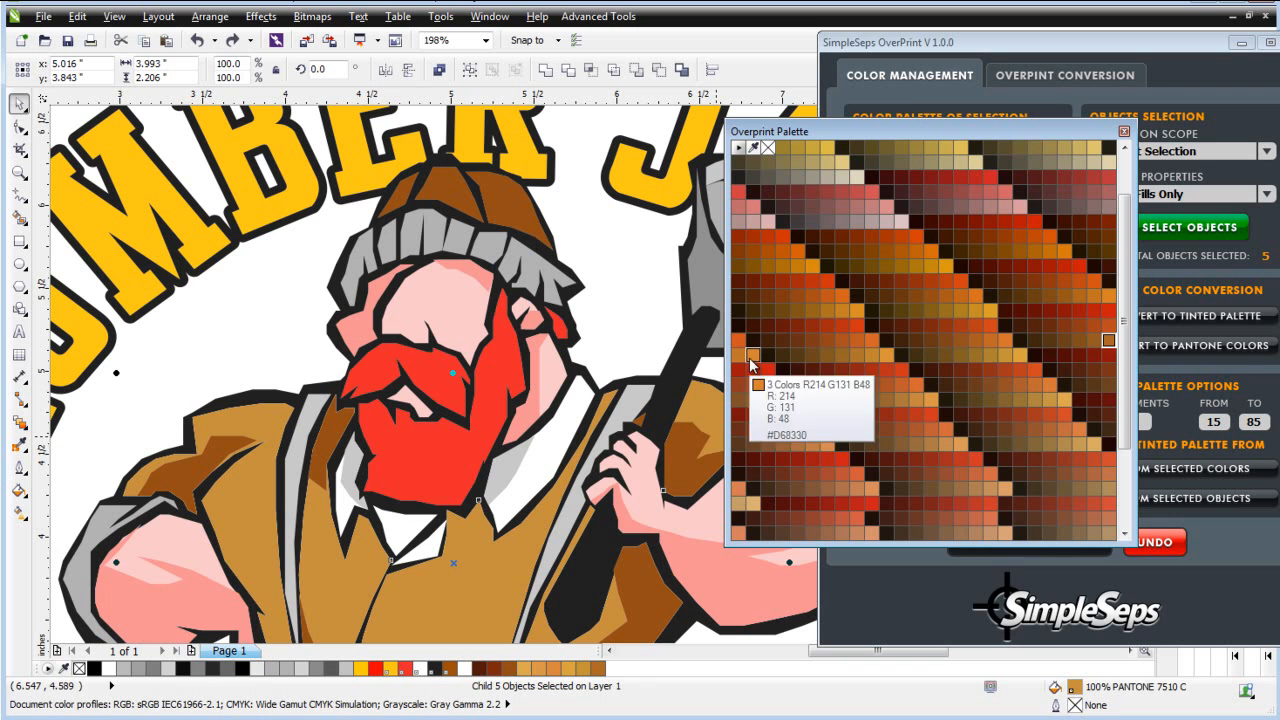
pyautogui.click(751, 358)
pyautogui.hotkey('ctrl', 'z')
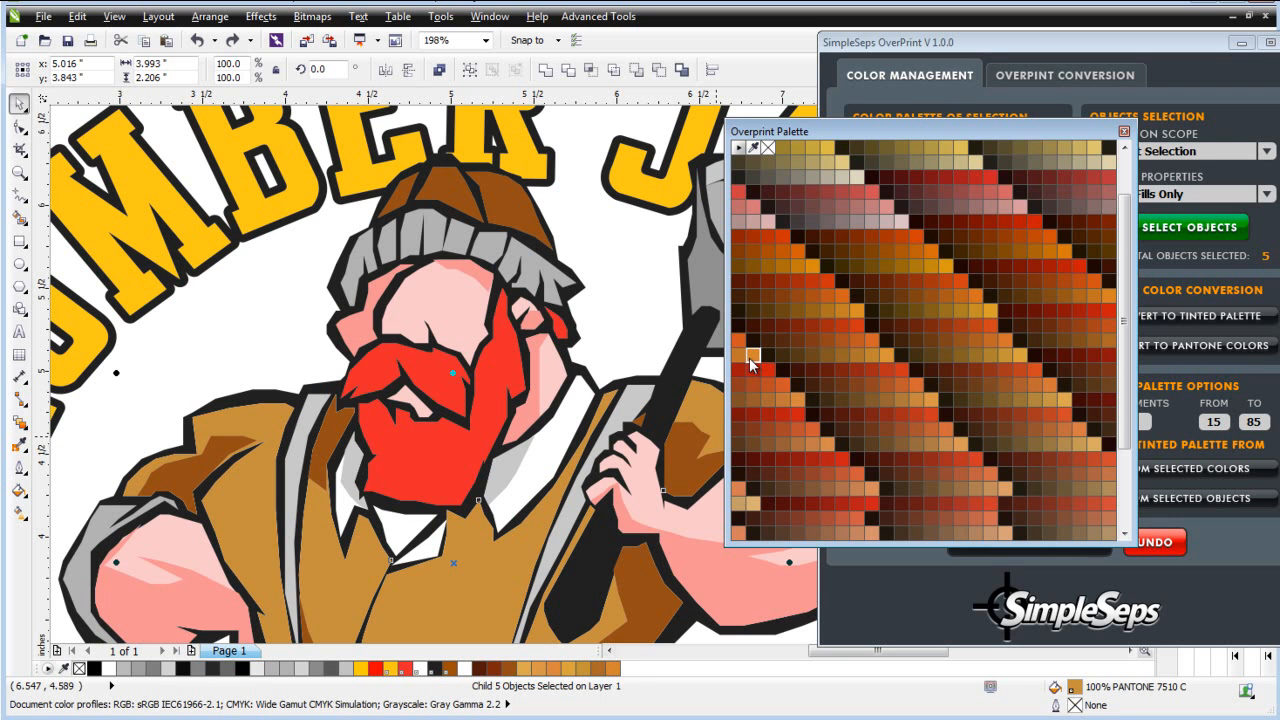
pyautogui.click(884, 353)
pyautogui.hotkey('ctrl', 'z')
# Fill the selected tan objects with overprint color R194 G132 B49, comparing it with the original fill, and deselect them.
pyautogui.click(871, 355)
pyautogui.hotkey('ctrl', 'z')
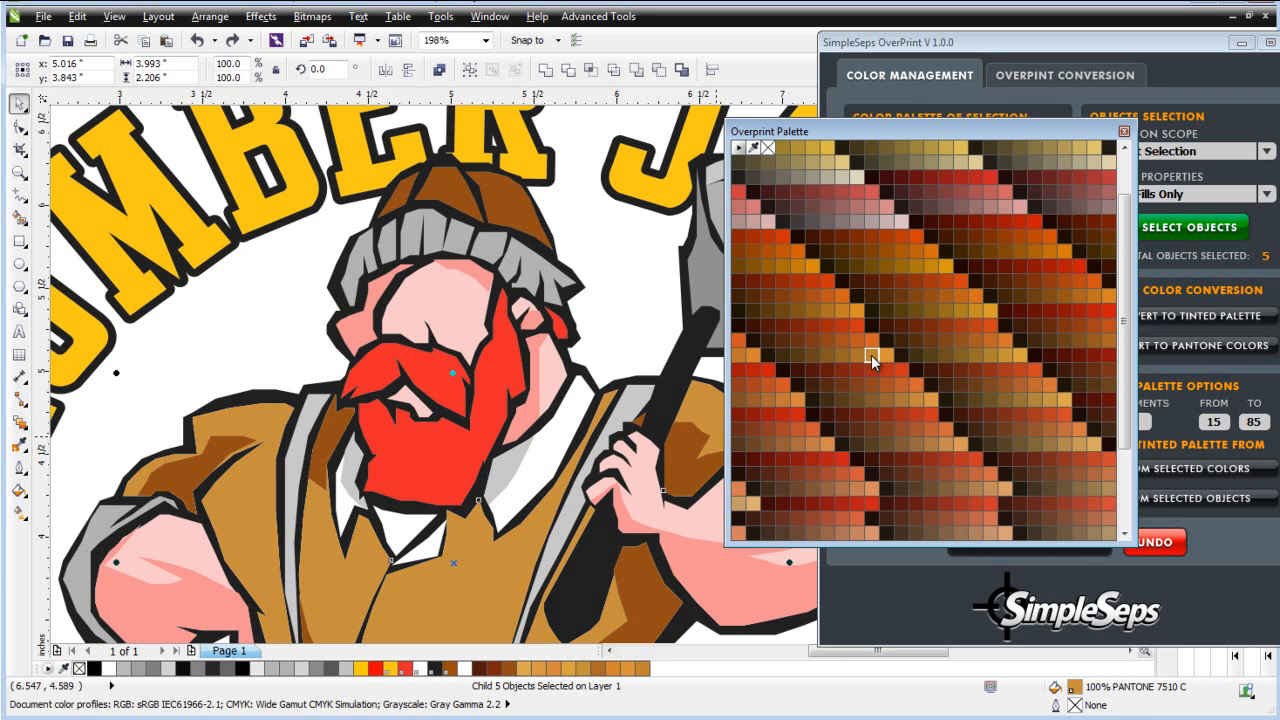
pyautogui.click(871, 355)
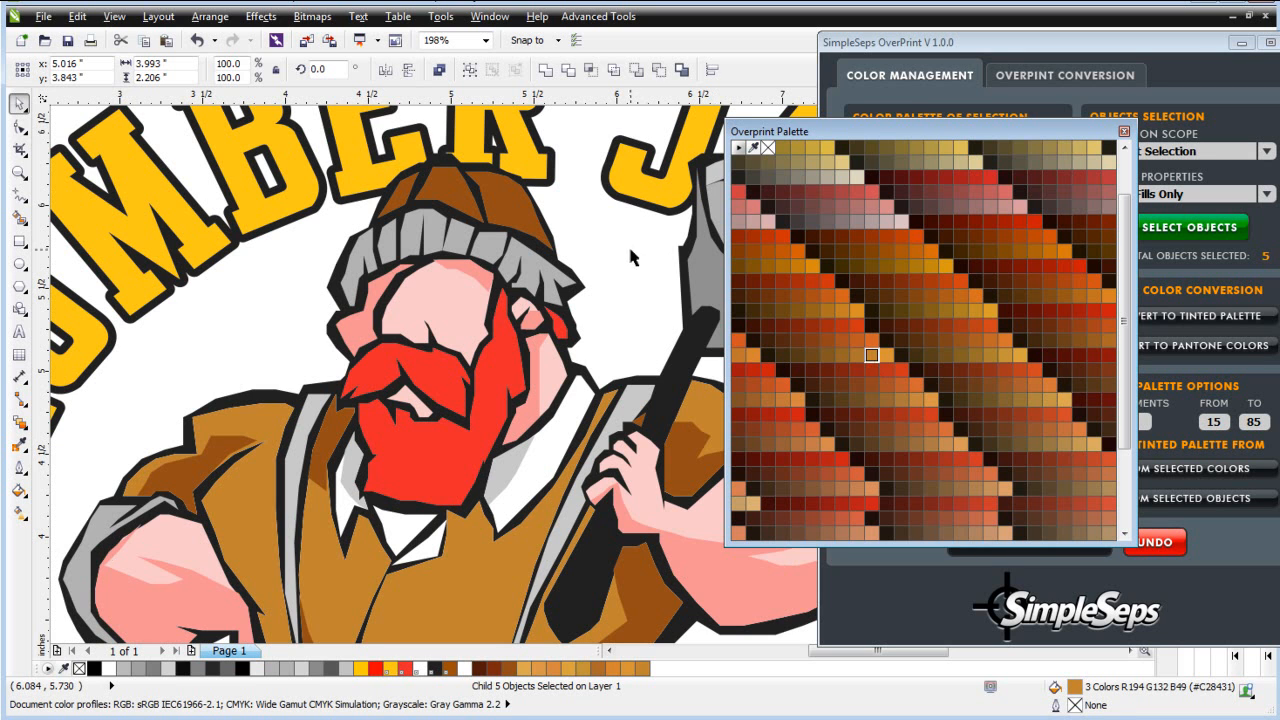
pyautogui.click(647, 320)
# Fill the lumberjack's dark brown trousers with overprint color R107 G74 B34 after trying R127 G62 B35, and deselect them.
pyautogui.scroll(-3, 567, 459)
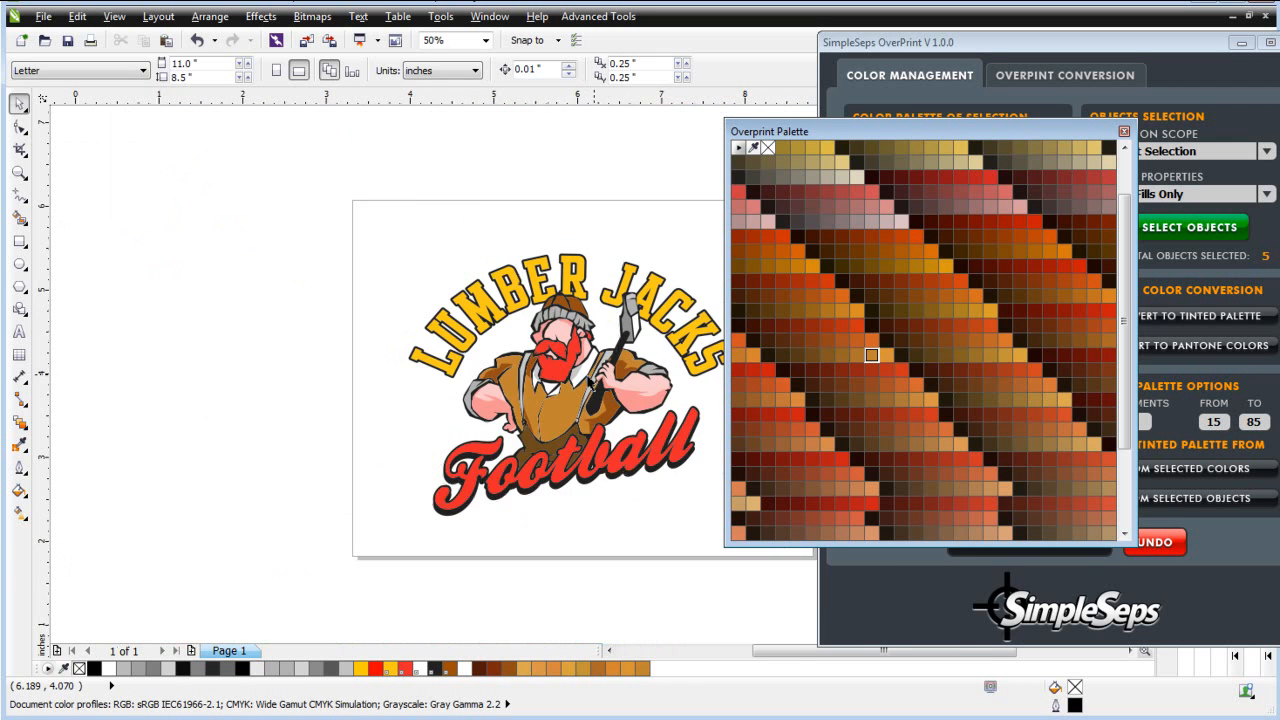
pyautogui.scroll(2, 535, 422)
pyautogui.scroll(1, 535, 422)
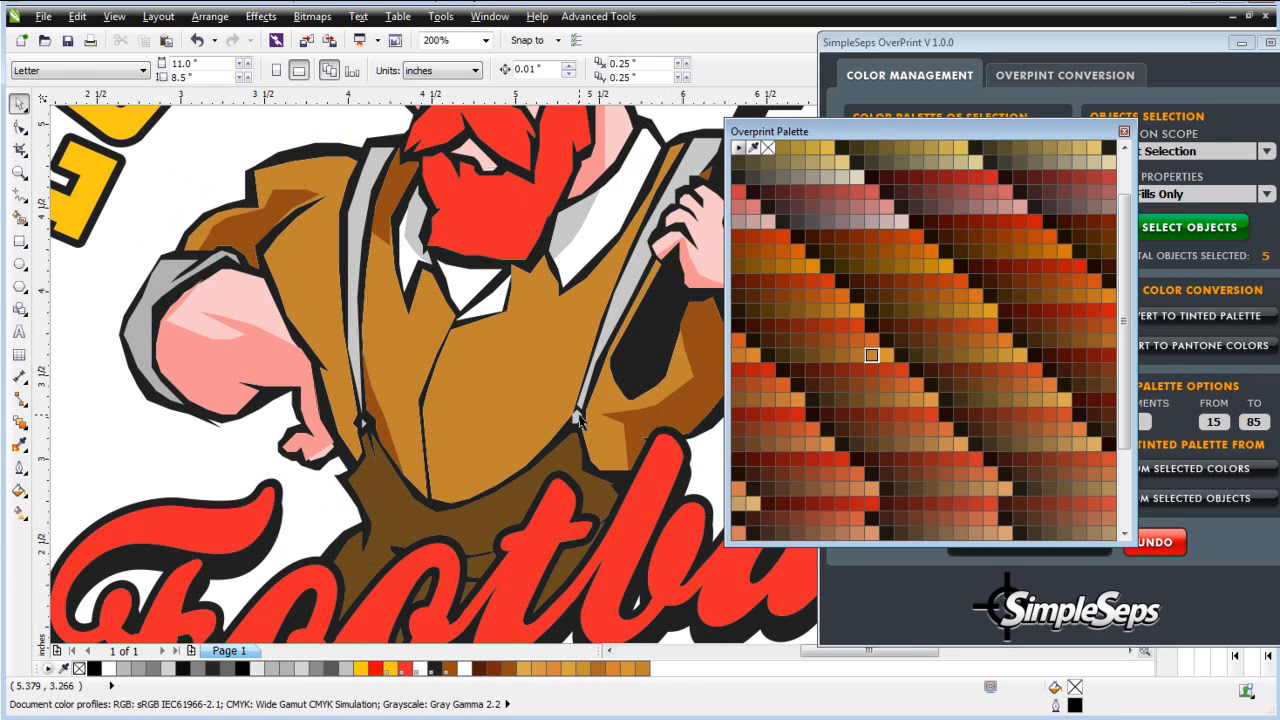
pyautogui.click(500, 497)
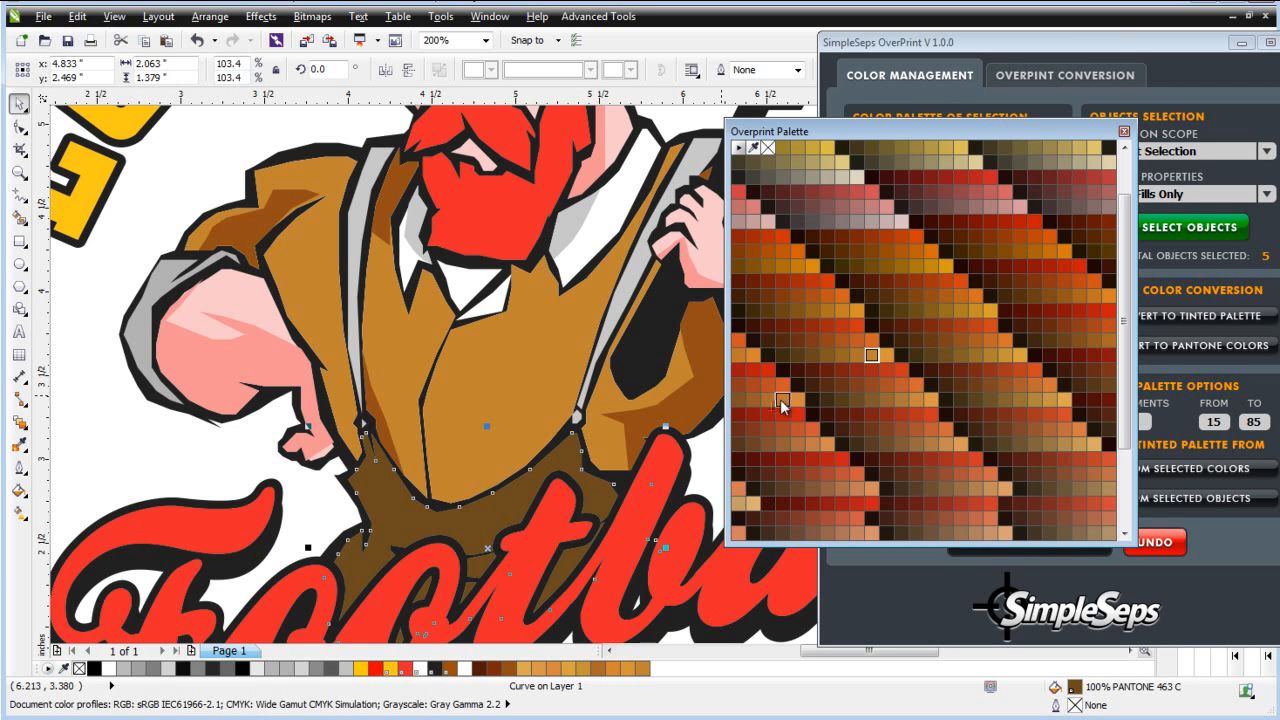
pyautogui.click(872, 427)
pyautogui.click(887, 429)
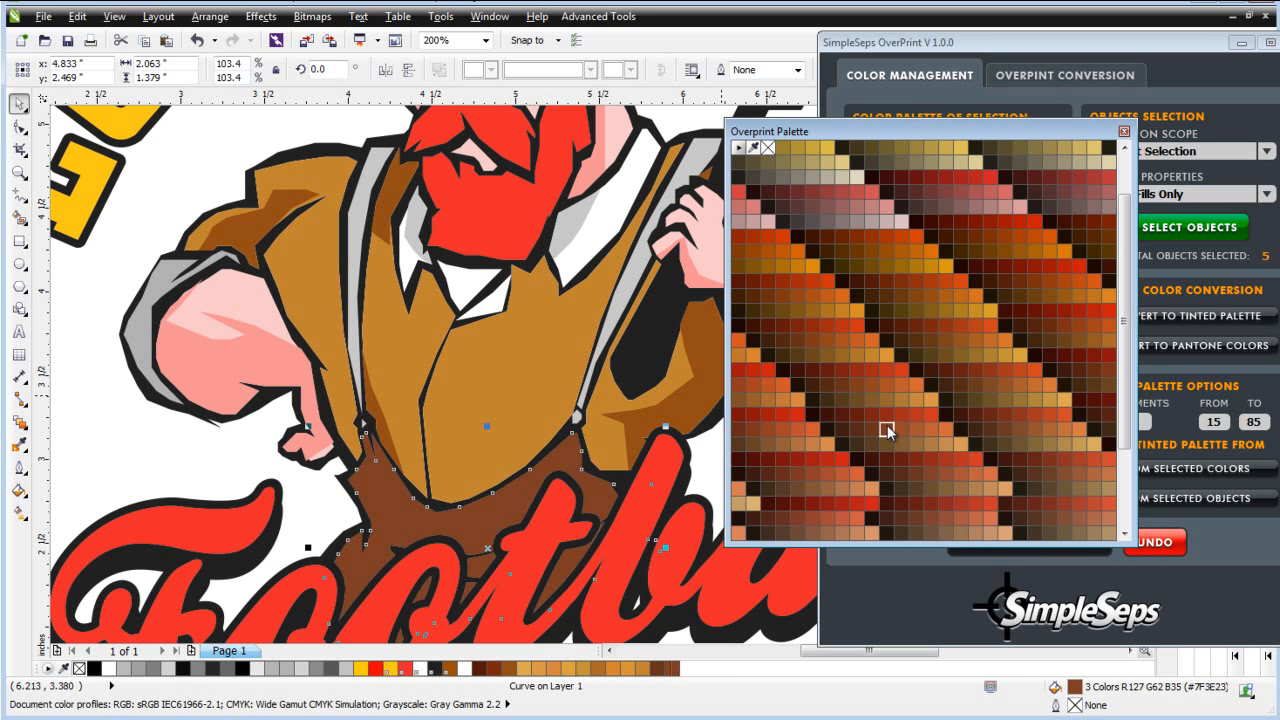
pyautogui.click(855, 397)
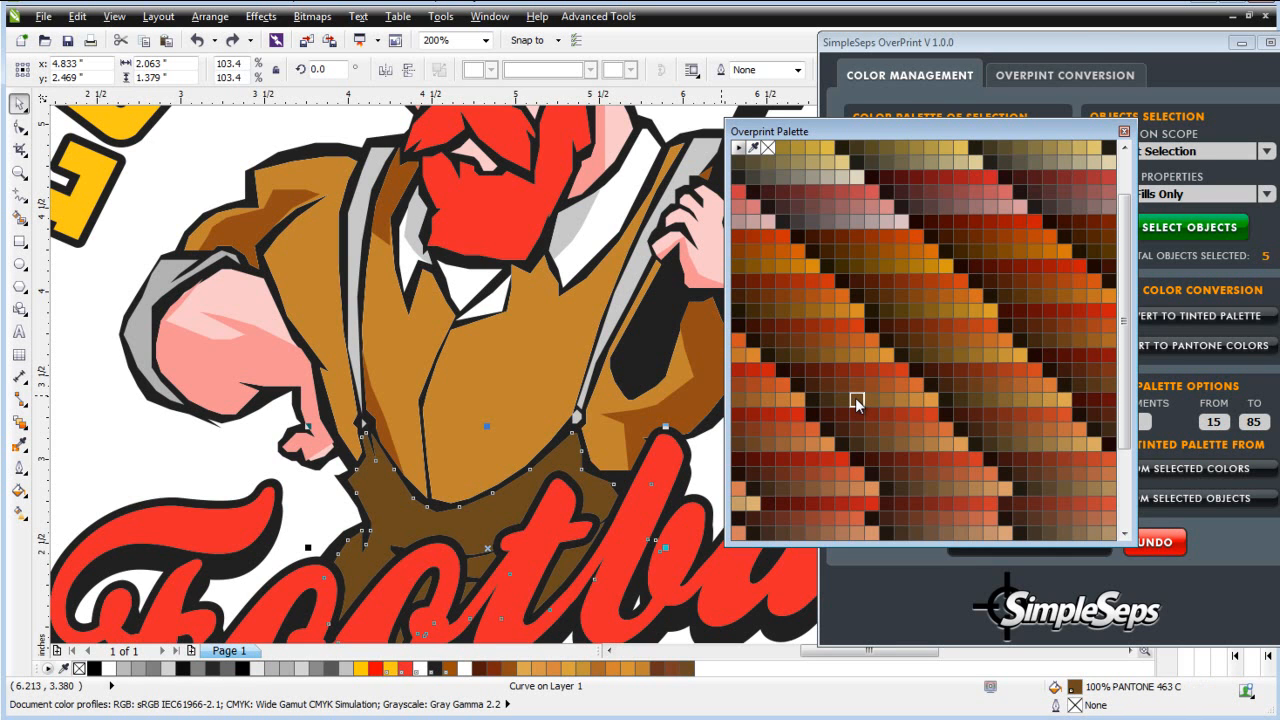
pyautogui.hotkey('ctrl', 'shift', 'z')
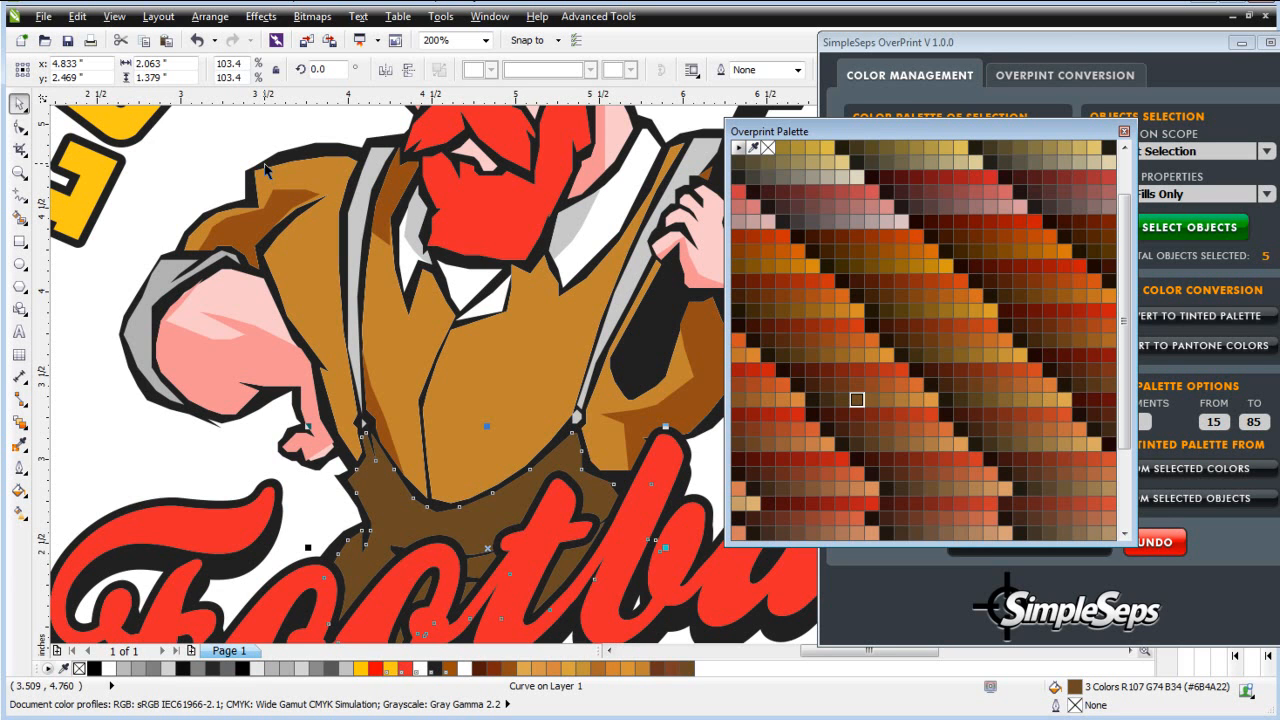
pyautogui.press('Escape')
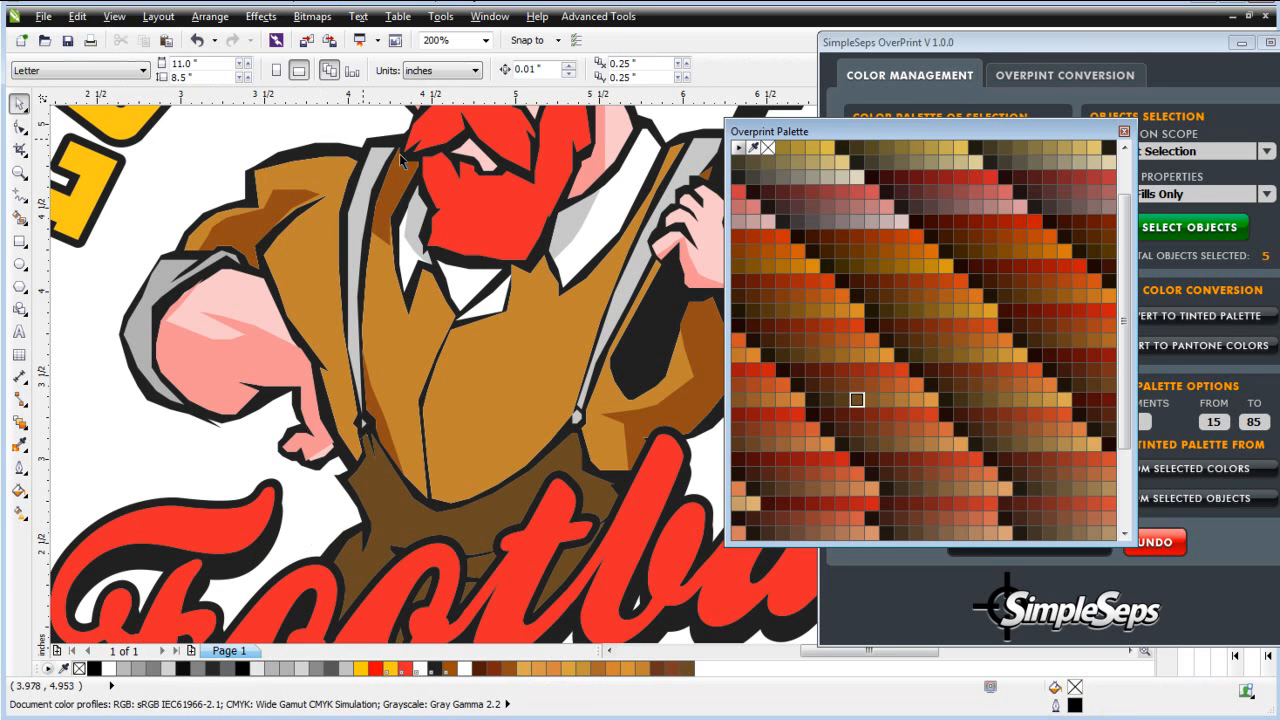
# Move the Overprint Palette slightly lower over the SimpleSeps window and select all objects of the whole artwork.
pyautogui.scroll(-2, 591, 374)
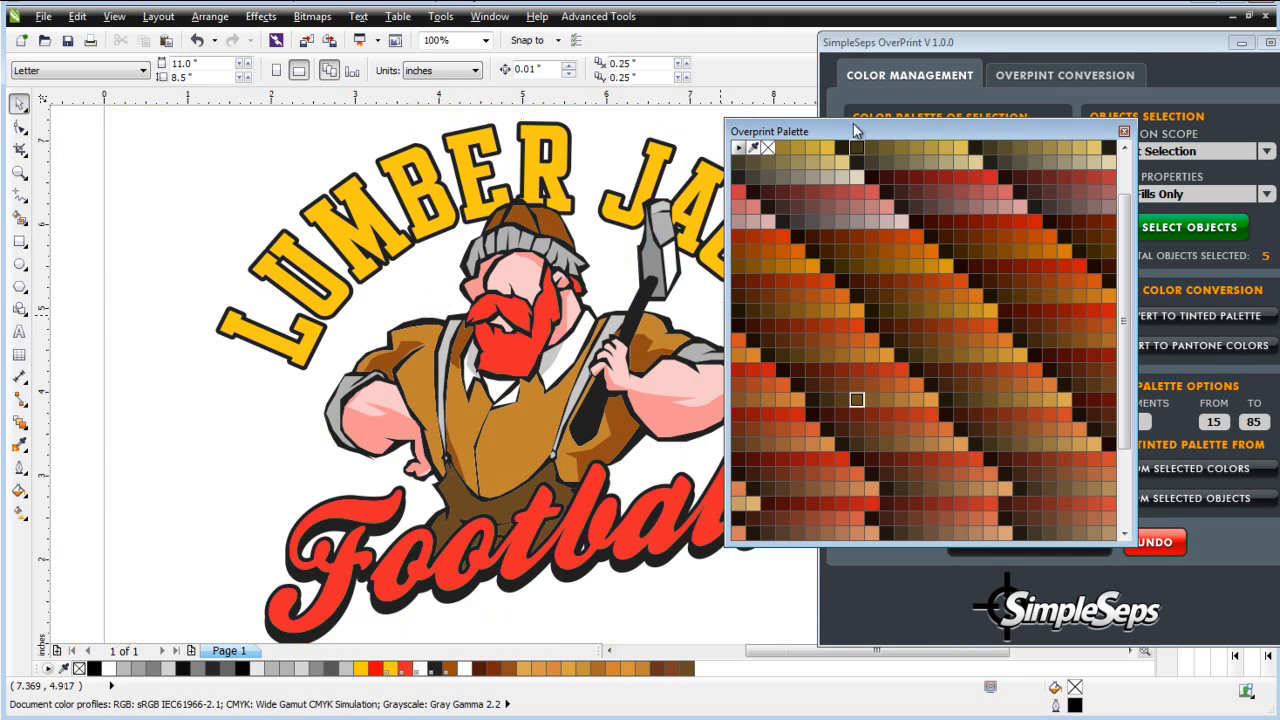
pyautogui.moveTo(874, 139); pyautogui.dragTo(904, 174)
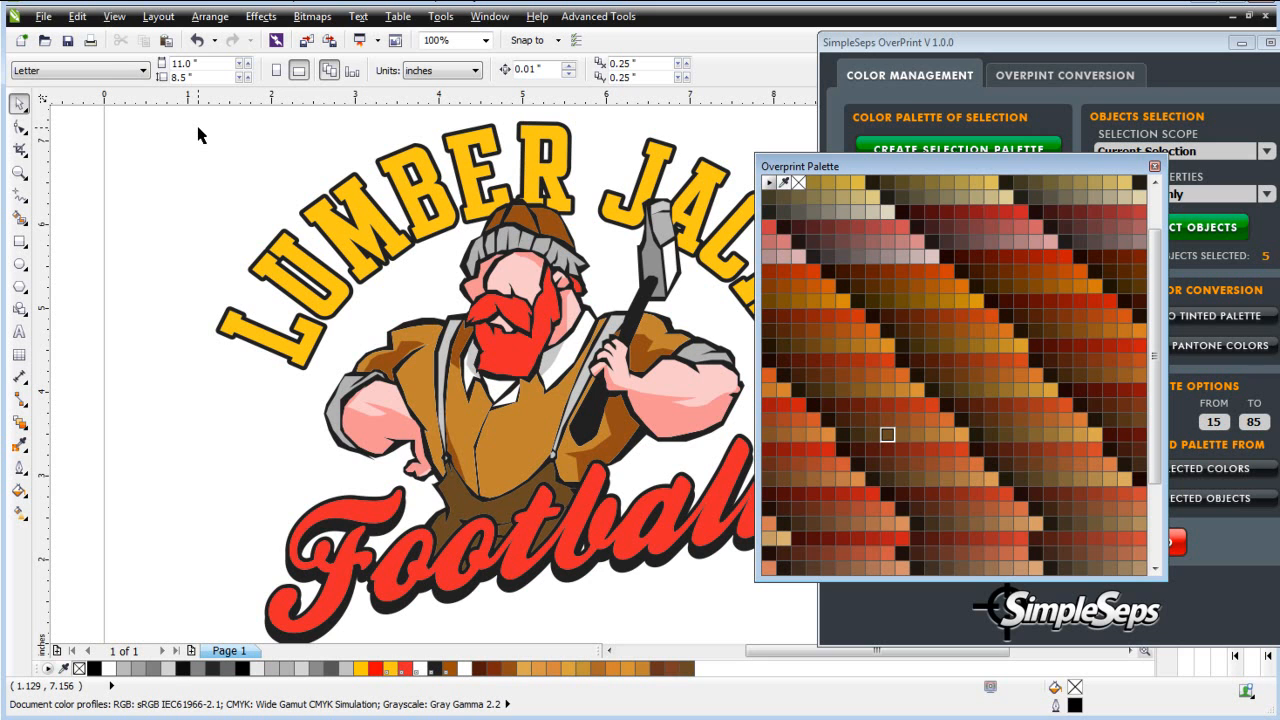
pyautogui.hotkey('ctrl', 'a')
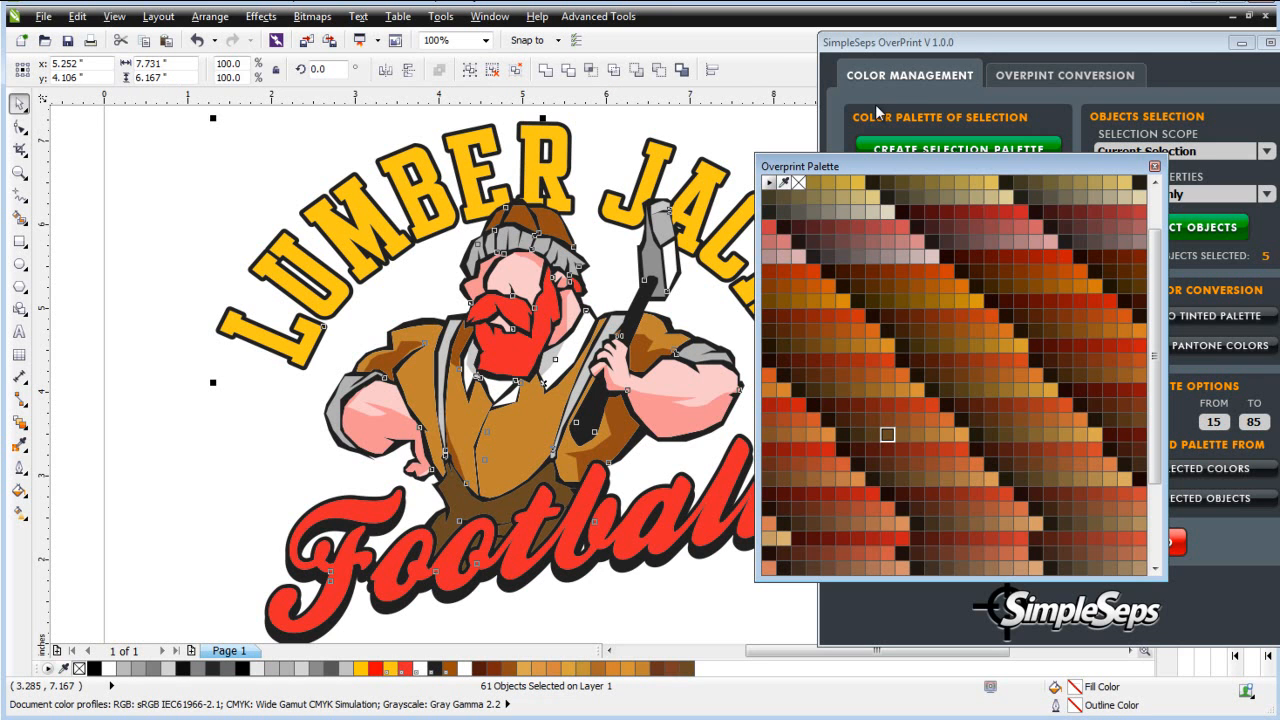
# Mark the light pink swatch instead of tan, select the objects filled with 25% PANTONE 1788 C, and bring the Overprint Palette forward.
pyautogui.click(965, 45)
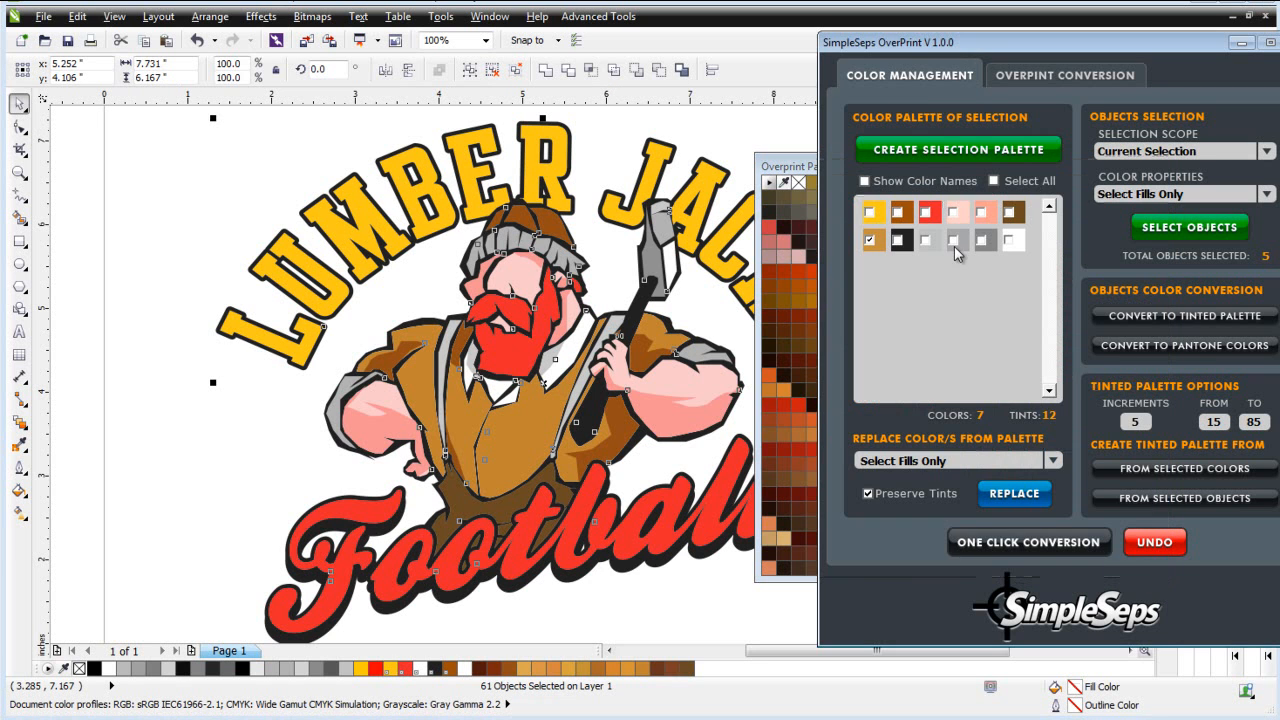
pyautogui.click(869, 243)
pyautogui.click(869, 243)
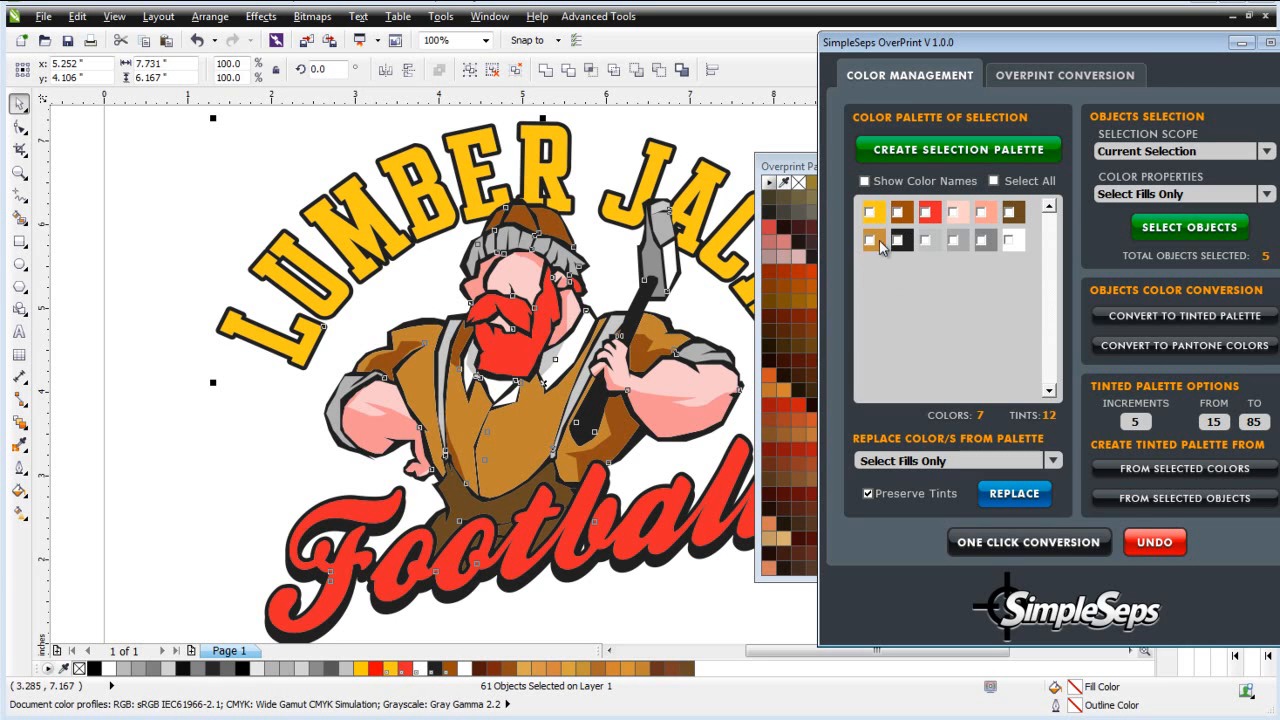
pyautogui.click(953, 214)
pyautogui.click(1213, 230)
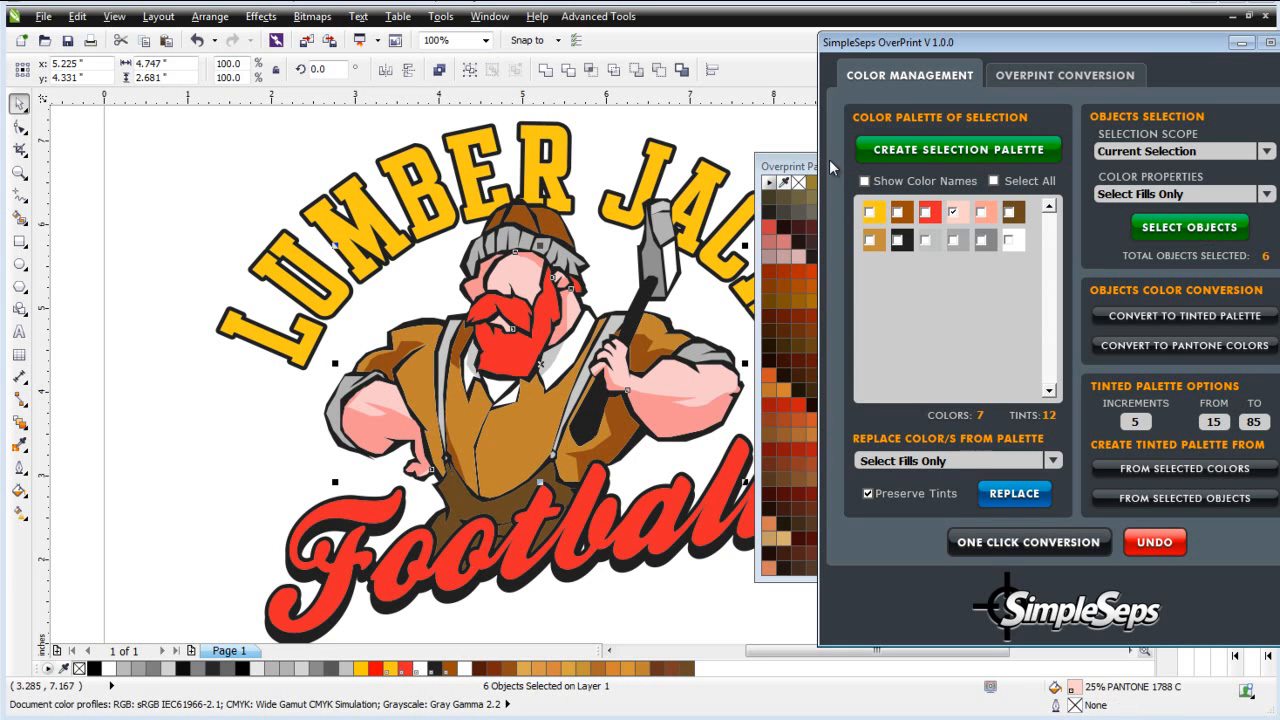
pyautogui.click(793, 164)
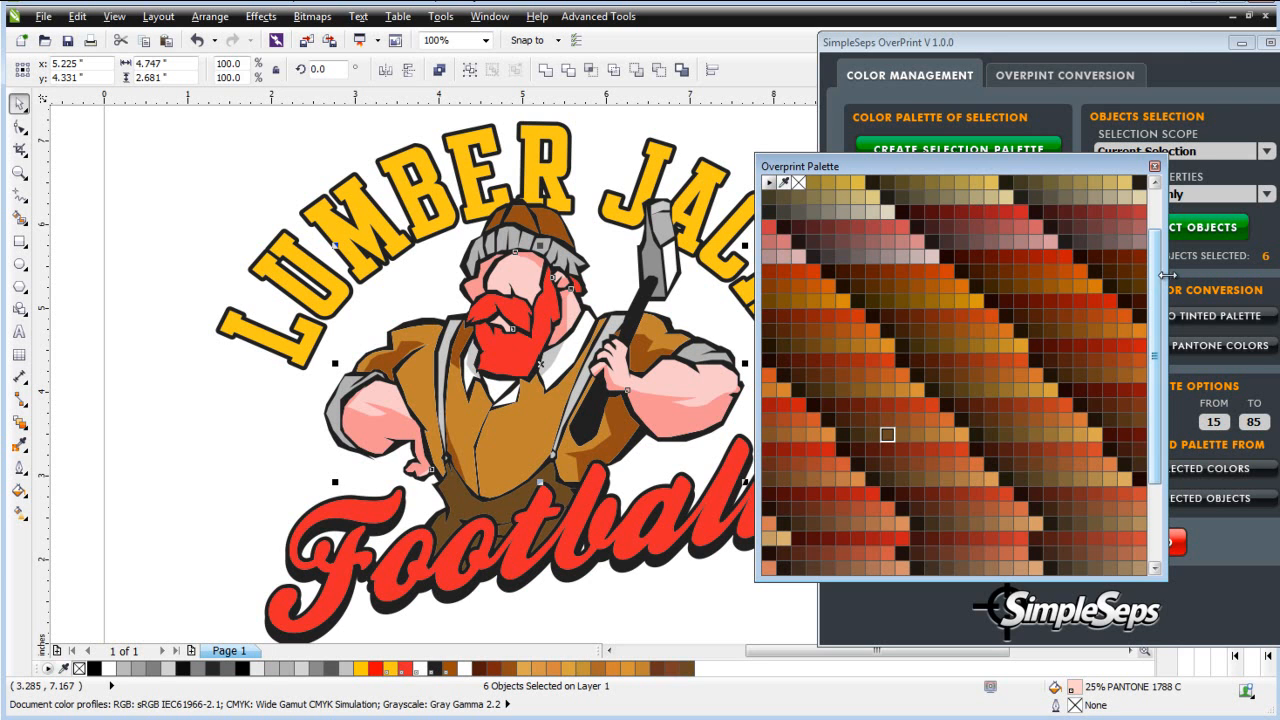
# Fill the selected light pink skin areas with overprint color R253 G212 B173 after trying and undoing R252 G207 B152.
pyautogui.scroll(2, 1163, 291)
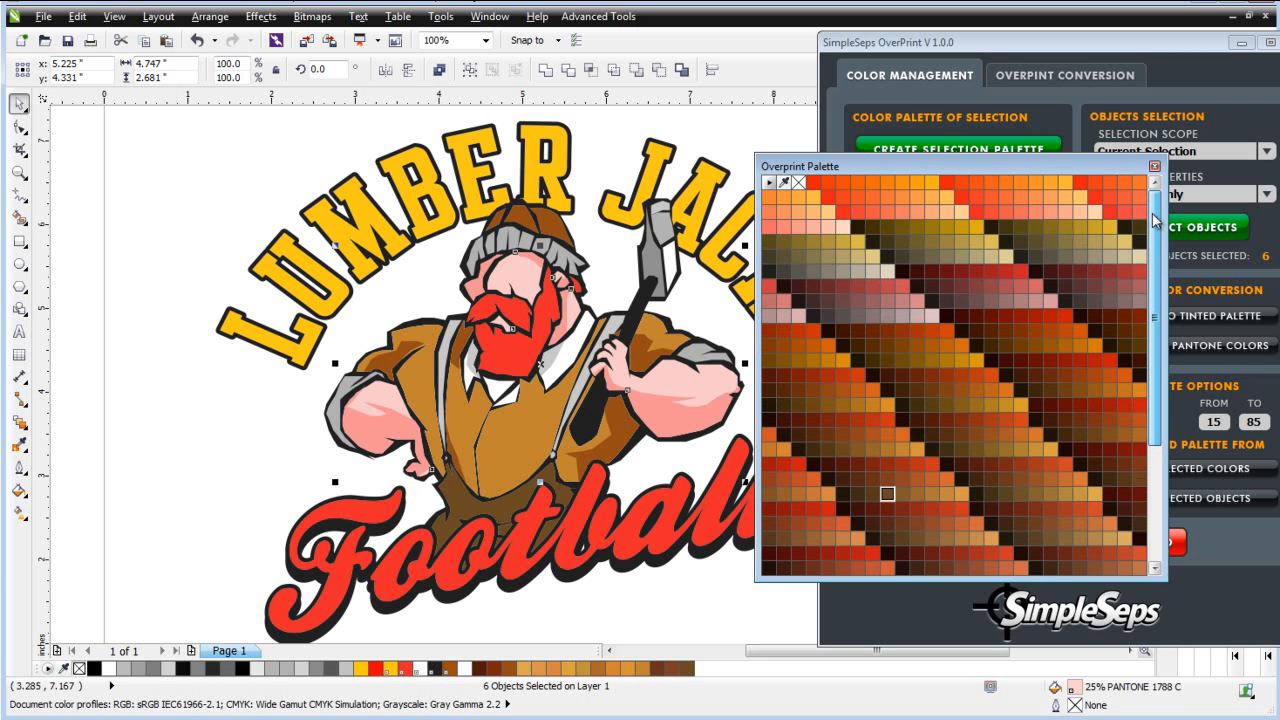
pyautogui.moveTo(957, 213)
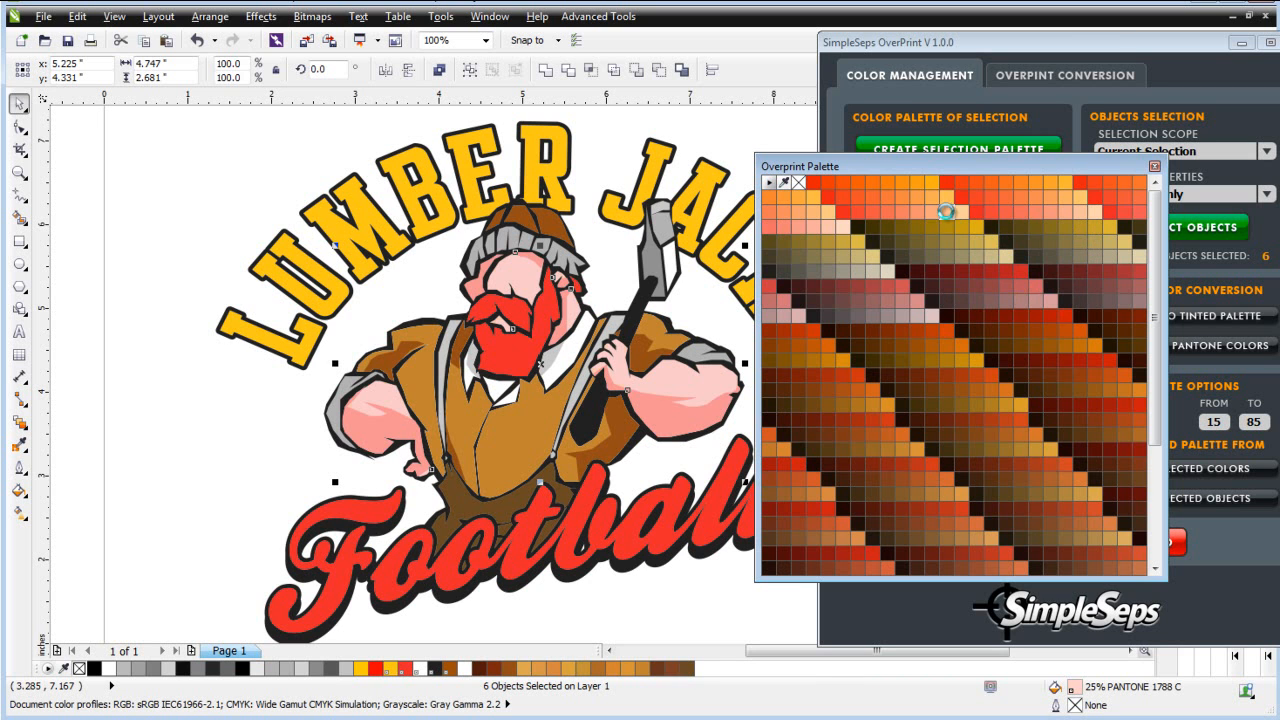
pyautogui.click(946, 212)
pyautogui.click(960, 208)
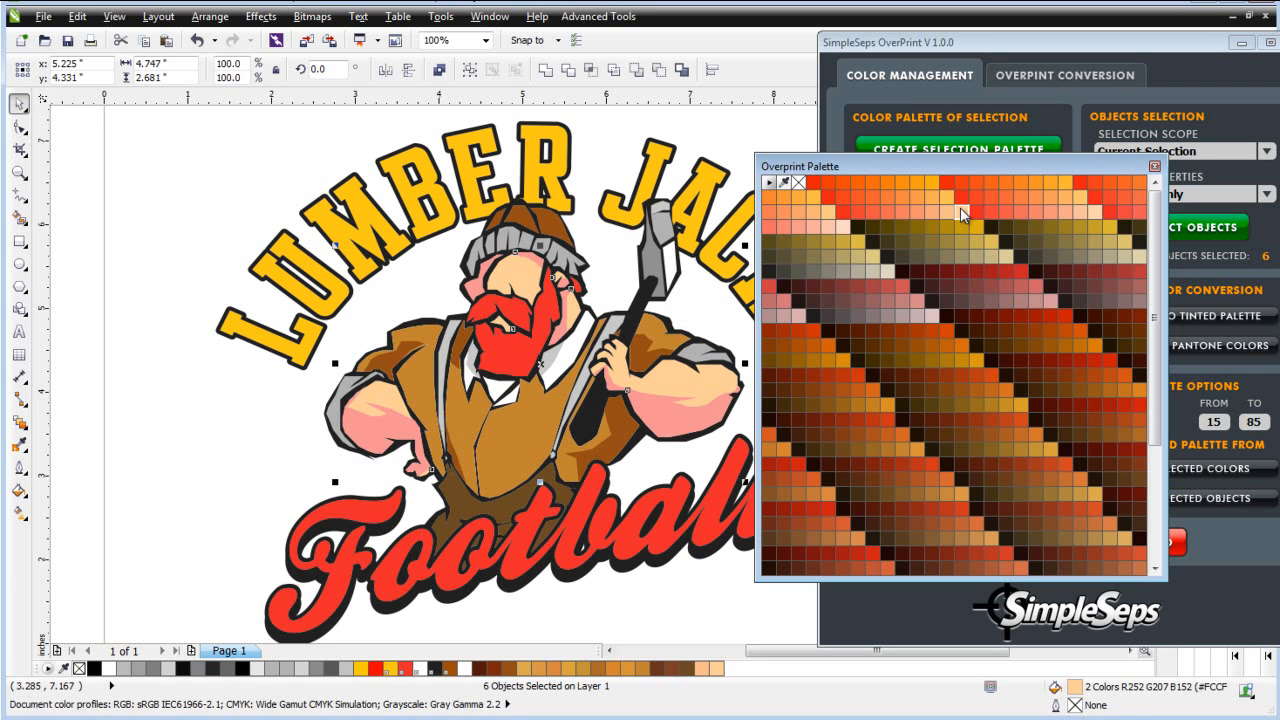
pyautogui.hotkey('ctrl', 'z')
pyautogui.hotkey('ctrl', 'z')
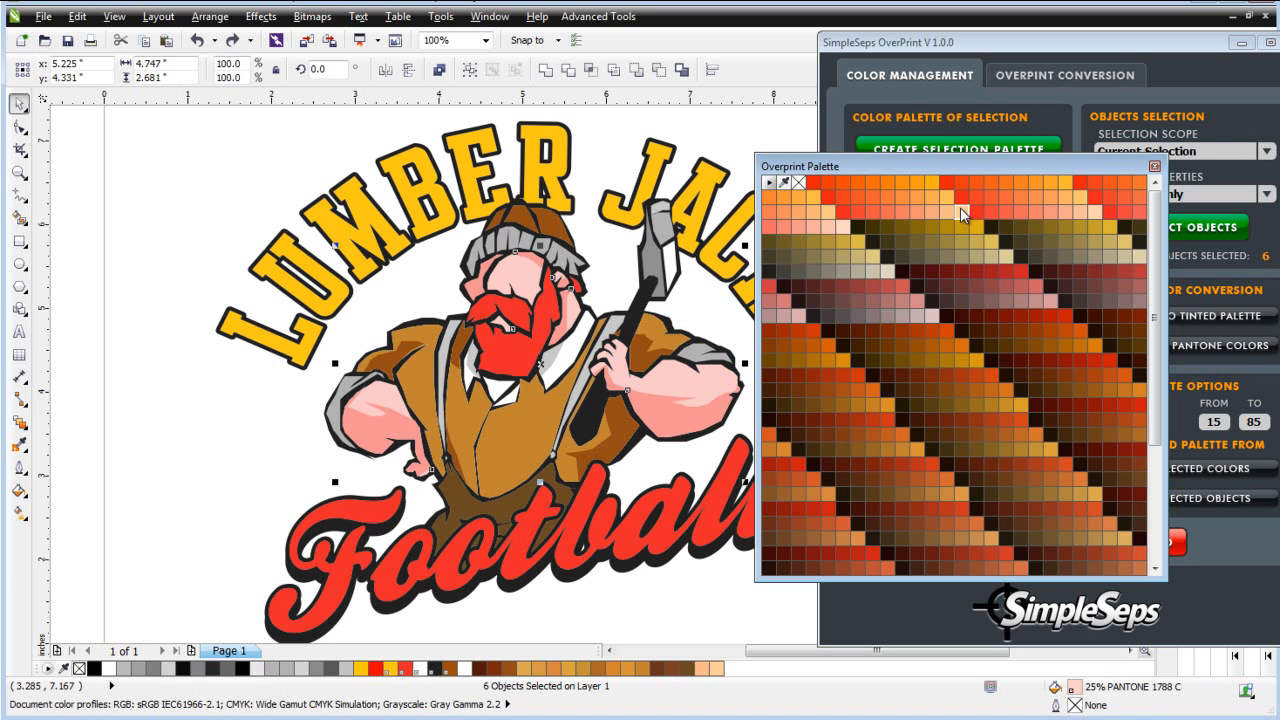
pyautogui.click(1095, 209)
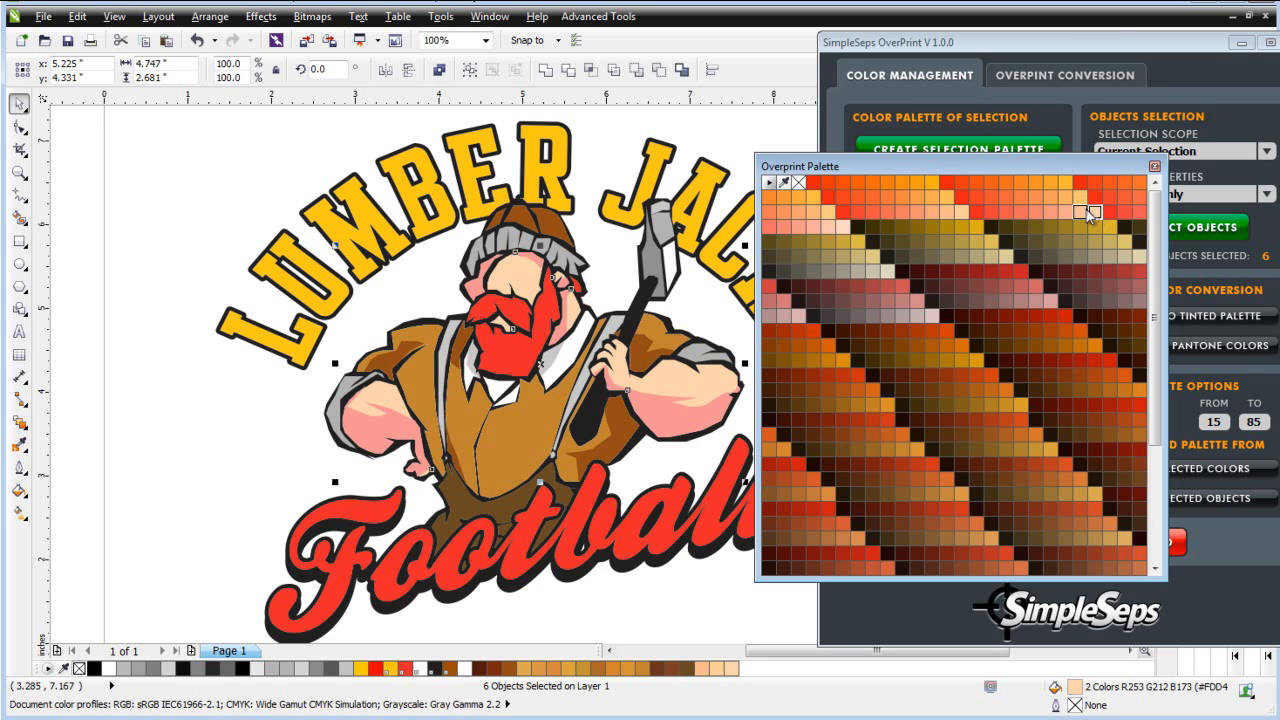
# Unmark the light pink swatch in the SimpleSeps color palette and reselect all artwork objects.
pyautogui.click(1025, 53)
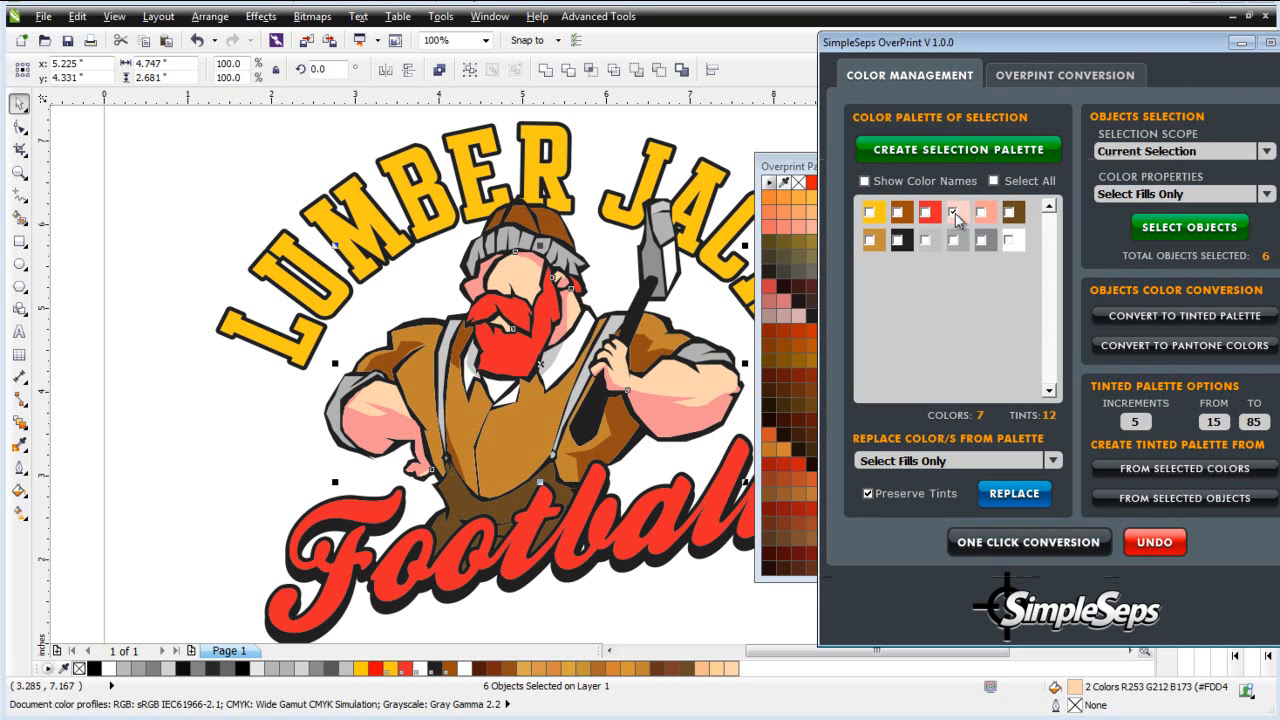
pyautogui.click(254, 185)
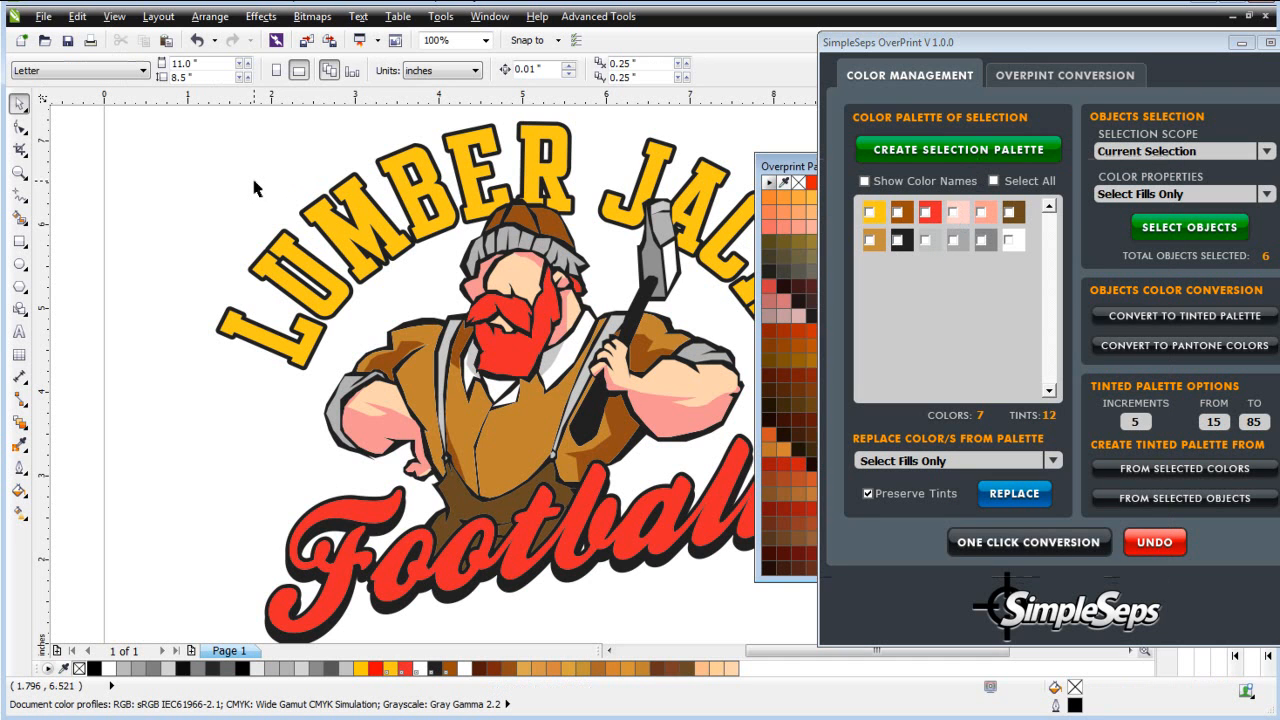
pyautogui.hotkey('ctrl', 'a')
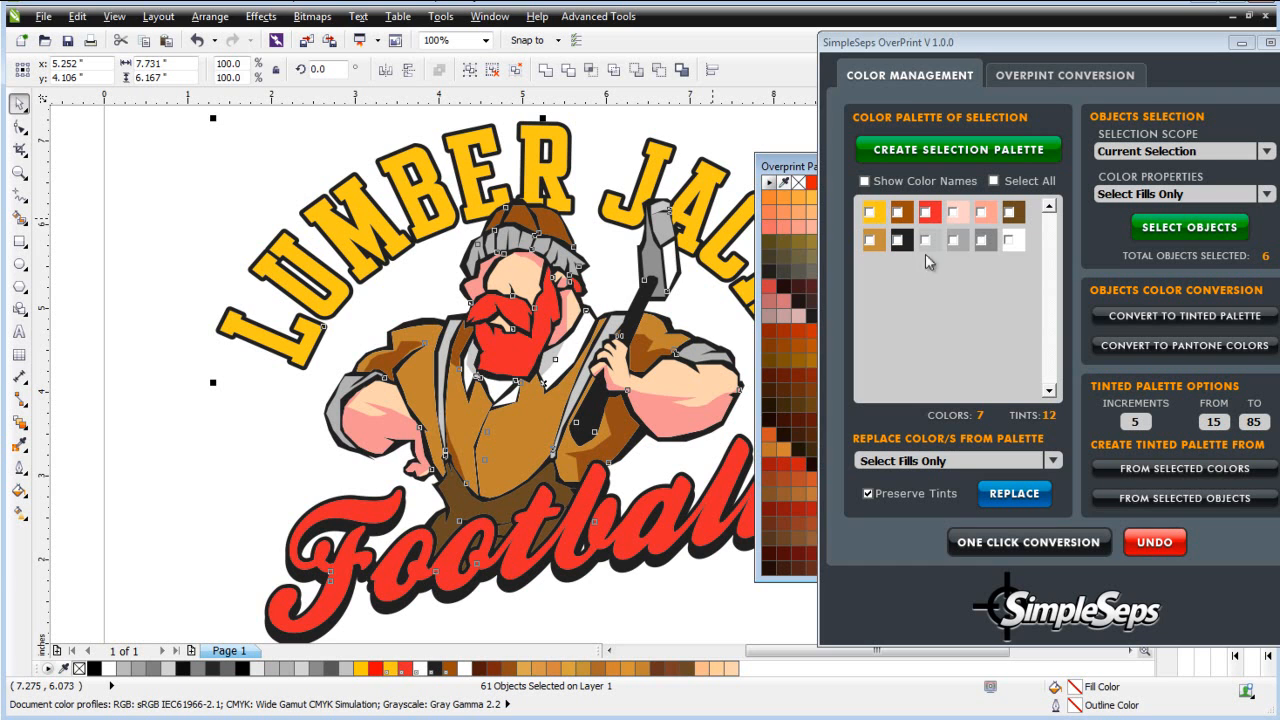
# Select the objects filled with 50% PANTONE 1788 C and fill them with overprint color R246 G149 B123.
pyautogui.click(985, 215)
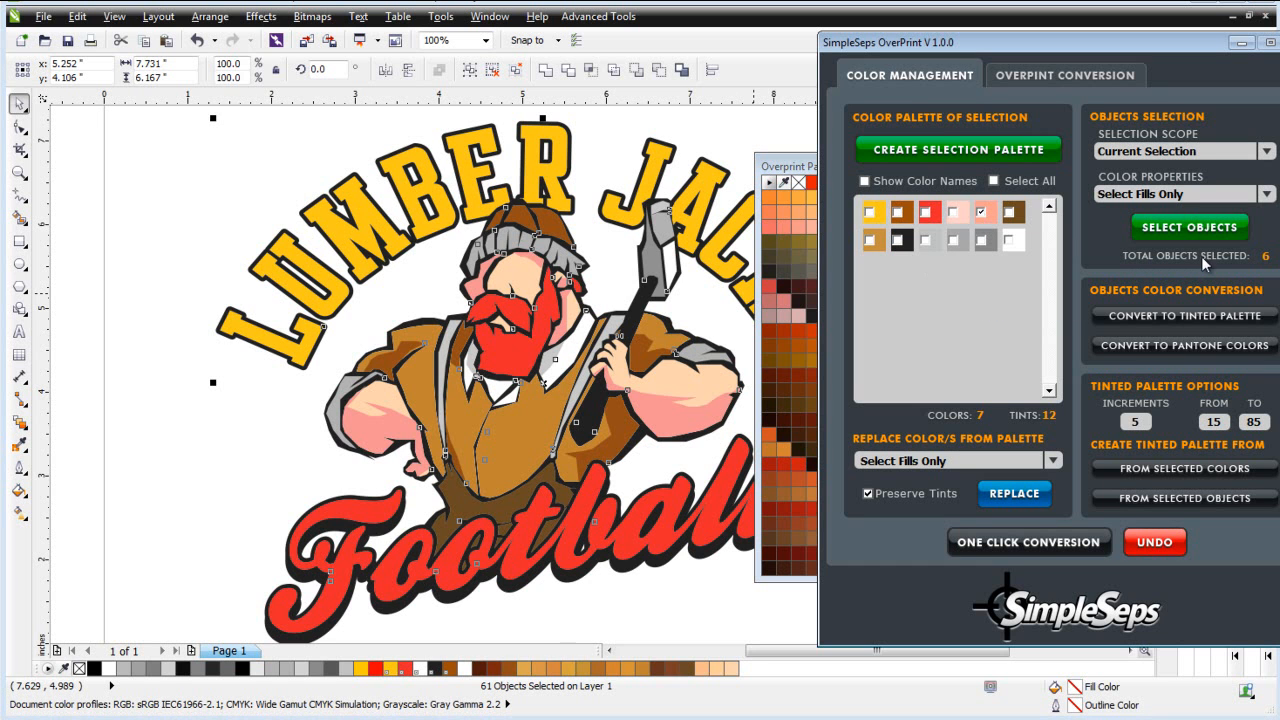
pyautogui.click(1199, 227)
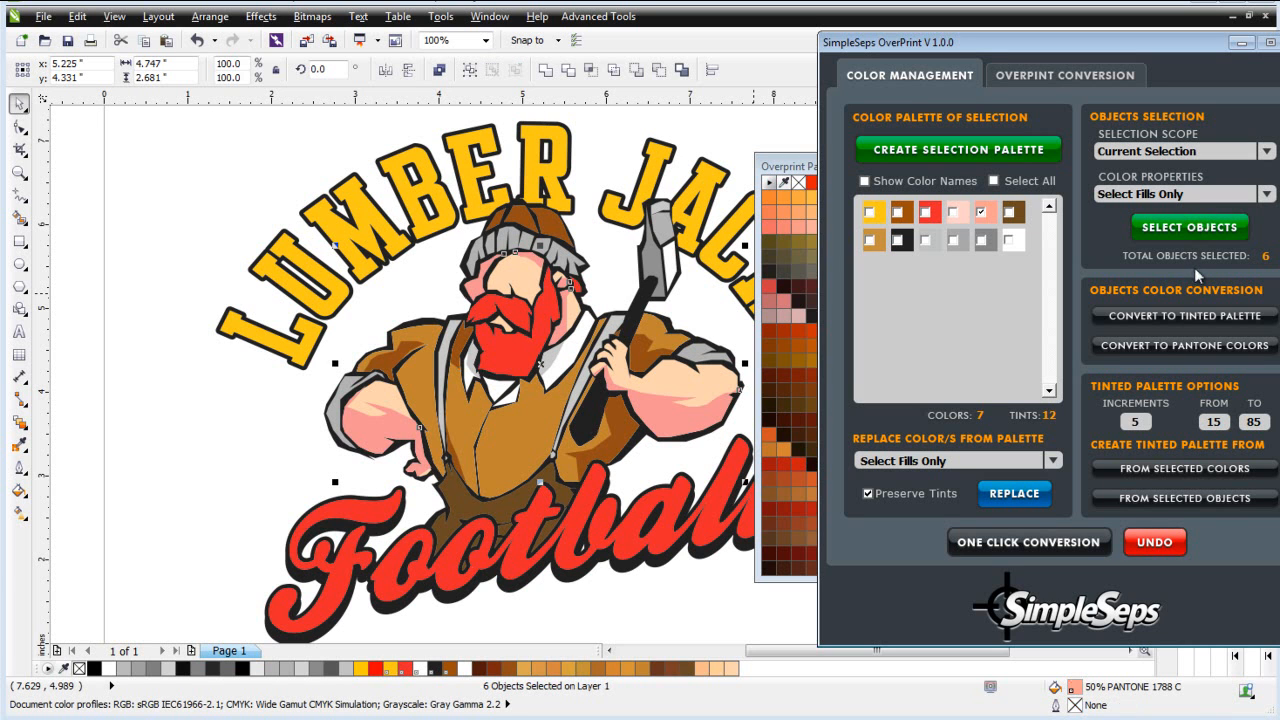
pyautogui.click(798, 167)
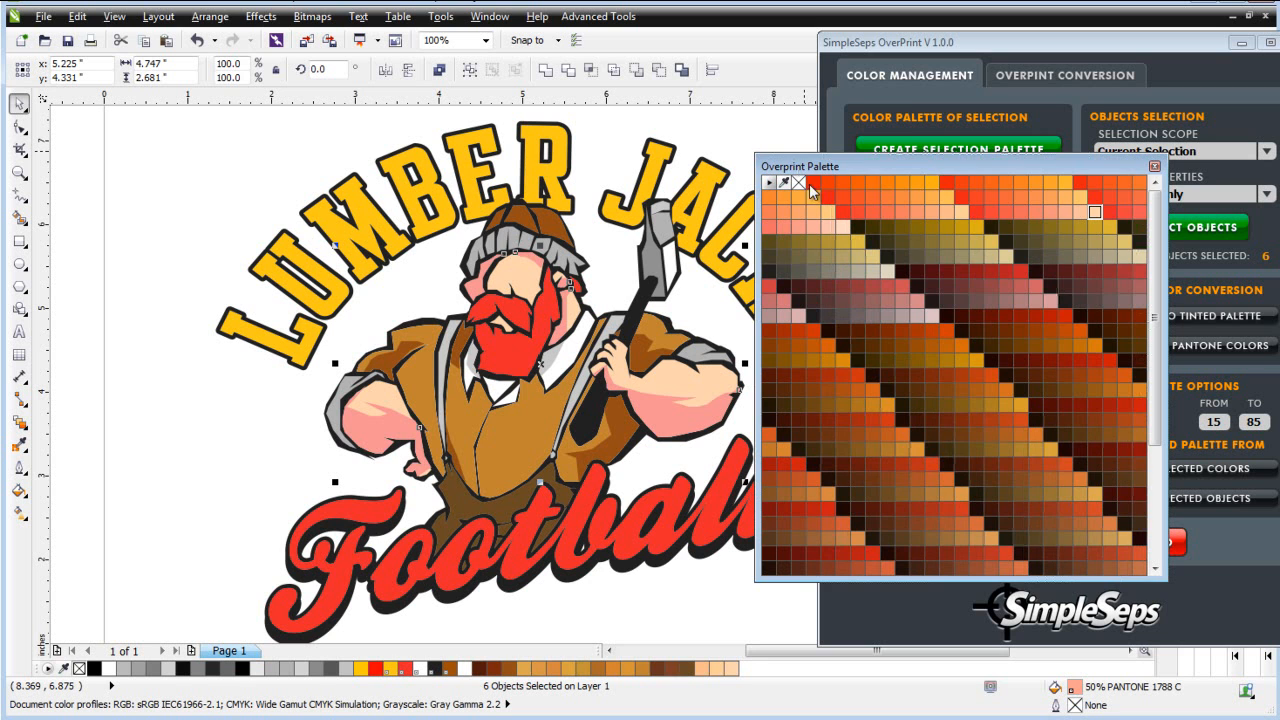
pyautogui.click(1048, 214)
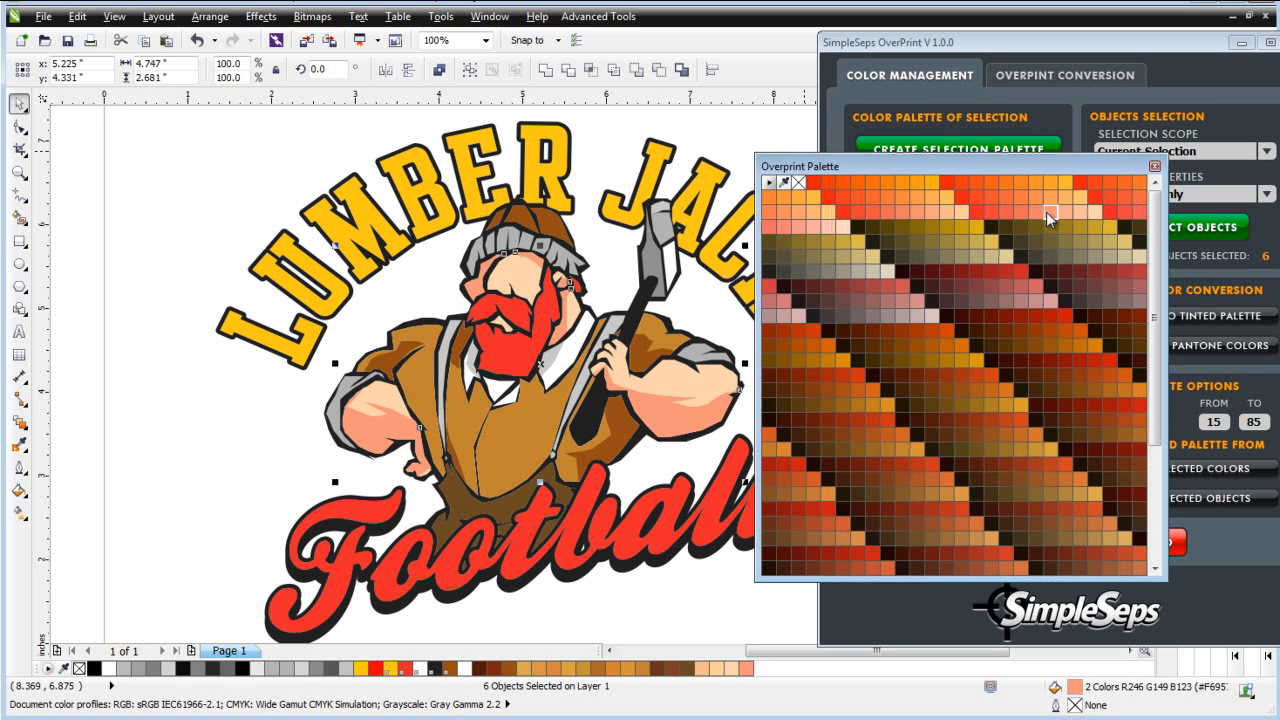
# Select all objects of the artwork and recreate the selection palette in SimpleSeps OverPrint.
pyautogui.click(1002, 46)
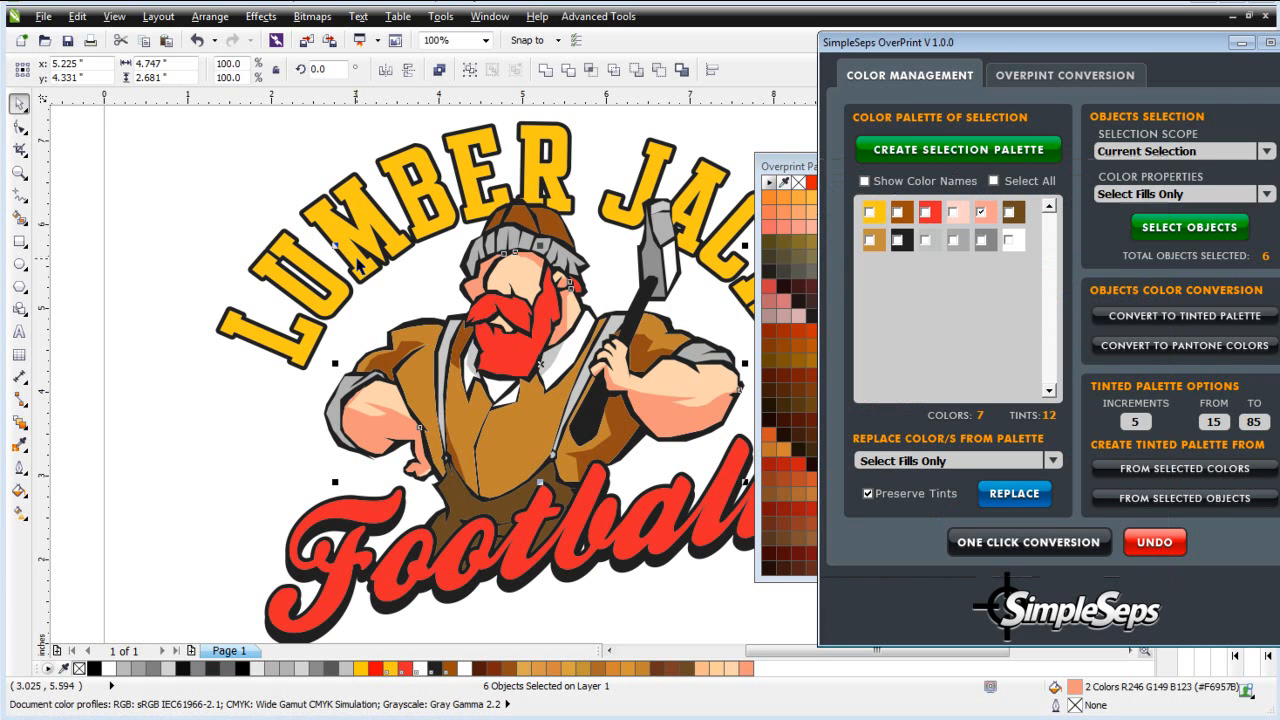
pyautogui.click(230, 195)
pyautogui.hotkey('ctrl', 'a')
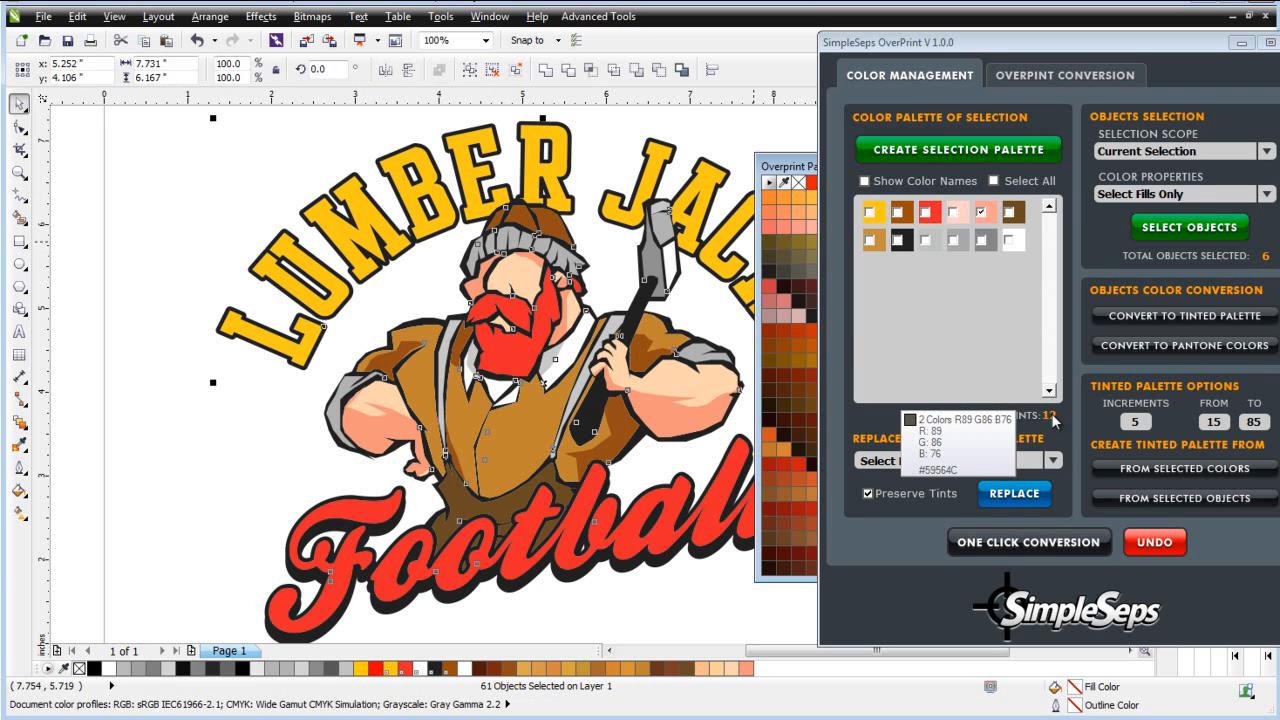
pyautogui.click(952, 152)
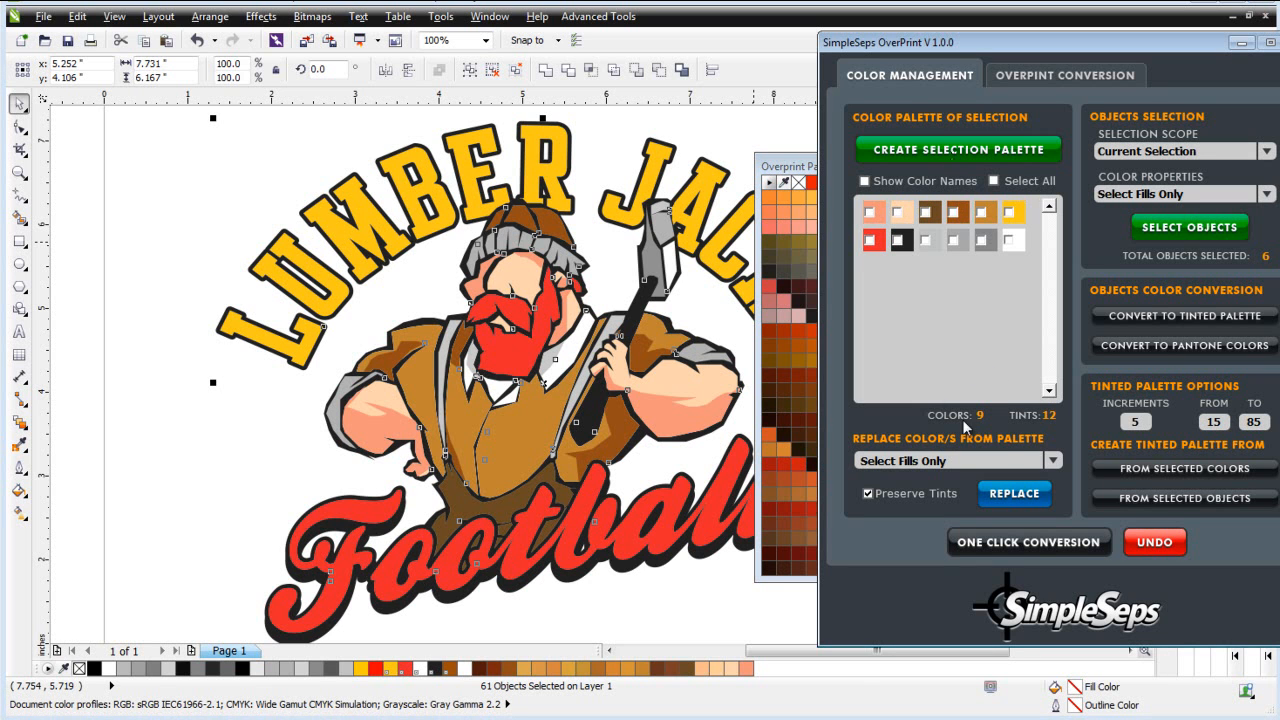
# Generate the overprint design on a new page from the yellow, red and black base colors and create the selection palette of the result.
pyautogui.click(1062, 78)
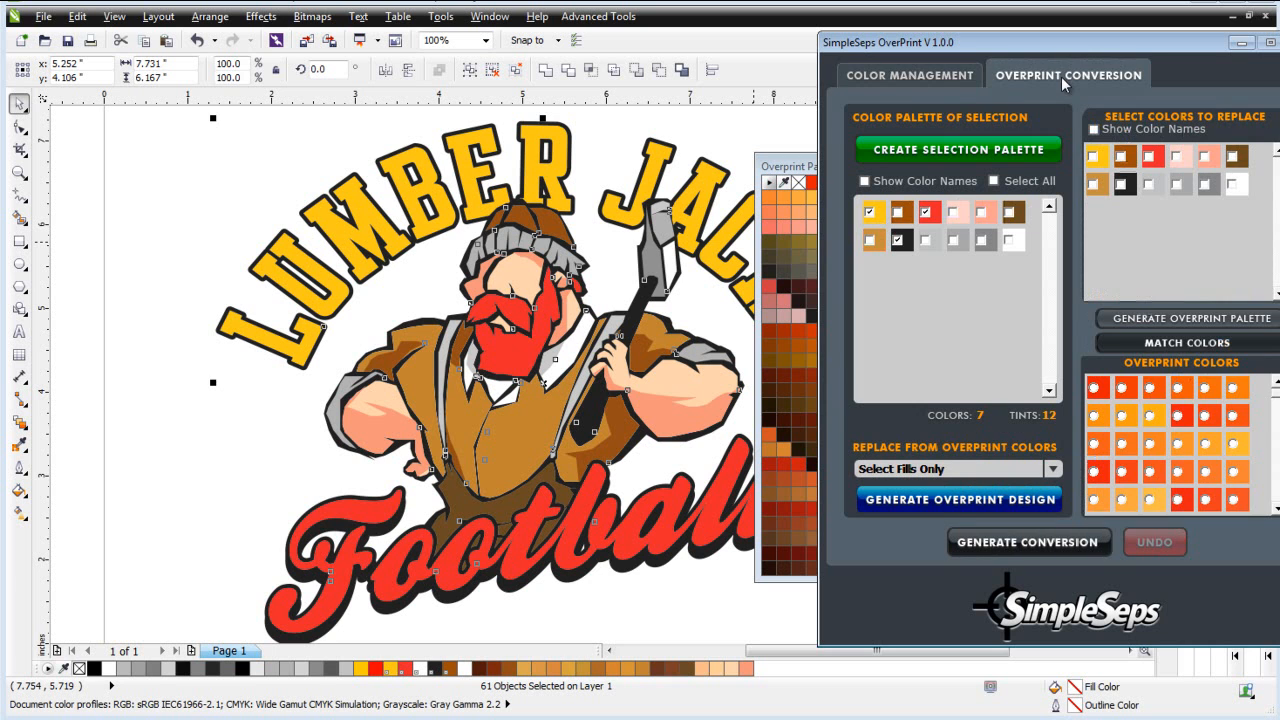
pyautogui.click(927, 213)
pyautogui.click(961, 498)
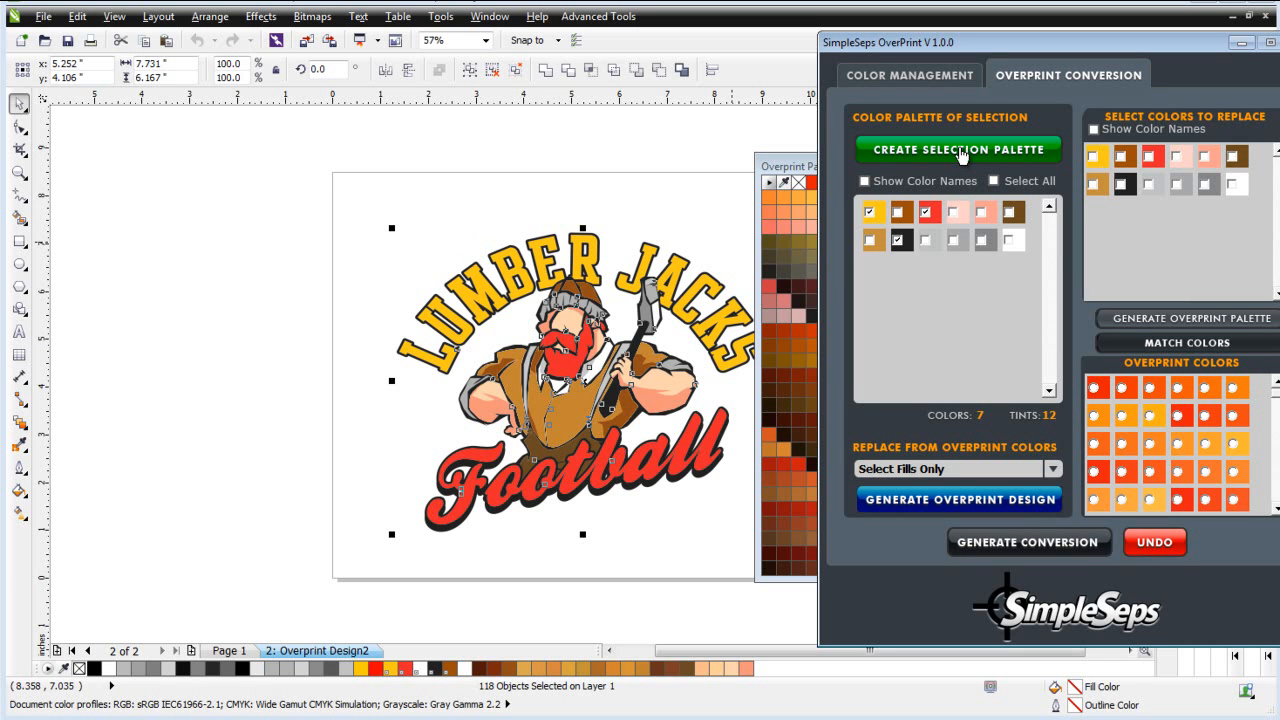
pyautogui.click(960, 150)
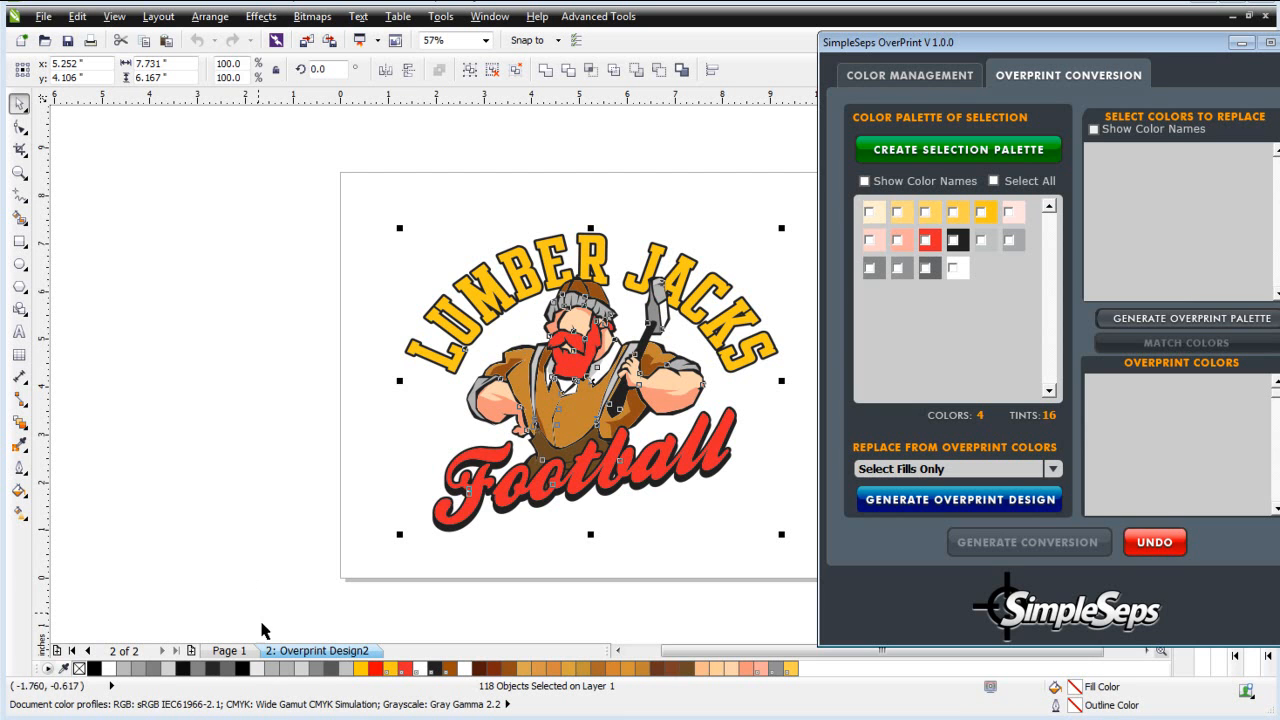
# Compare the original artwork on Page 1 with the Overprint Design2 page and close SimpleSeps OverPrint.
pyautogui.click(232, 655)
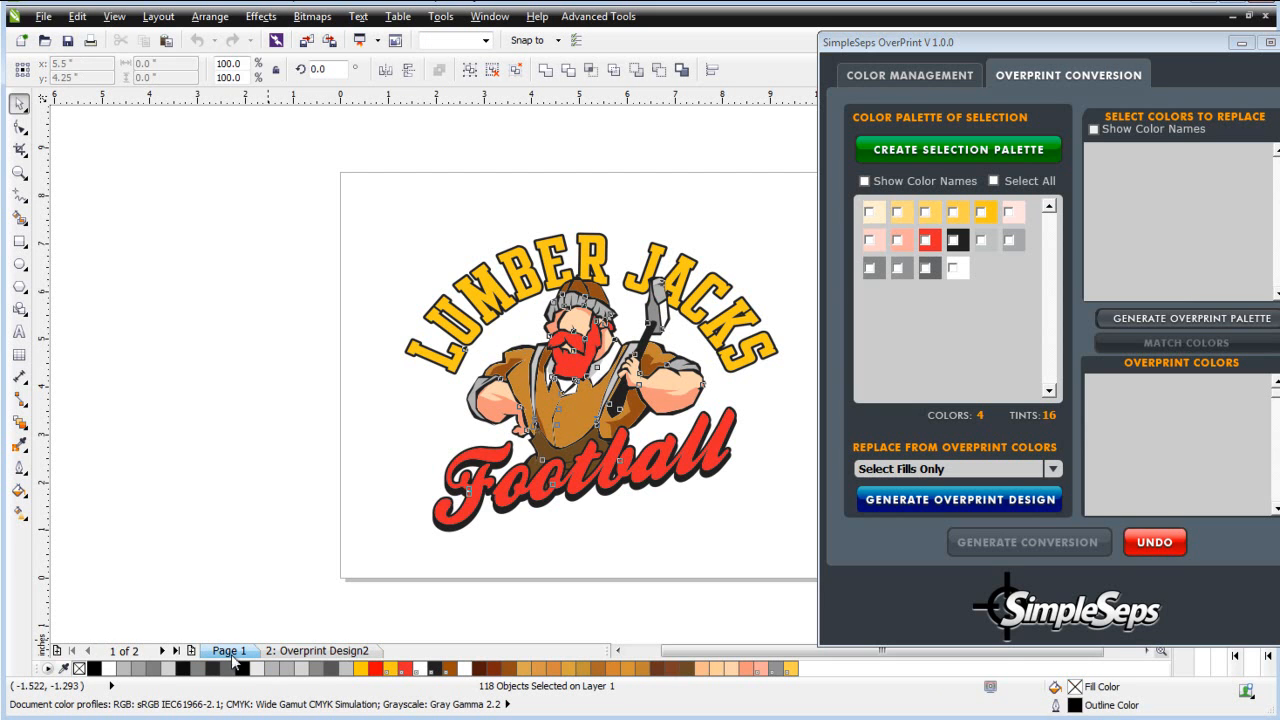
pyautogui.click(299, 651)
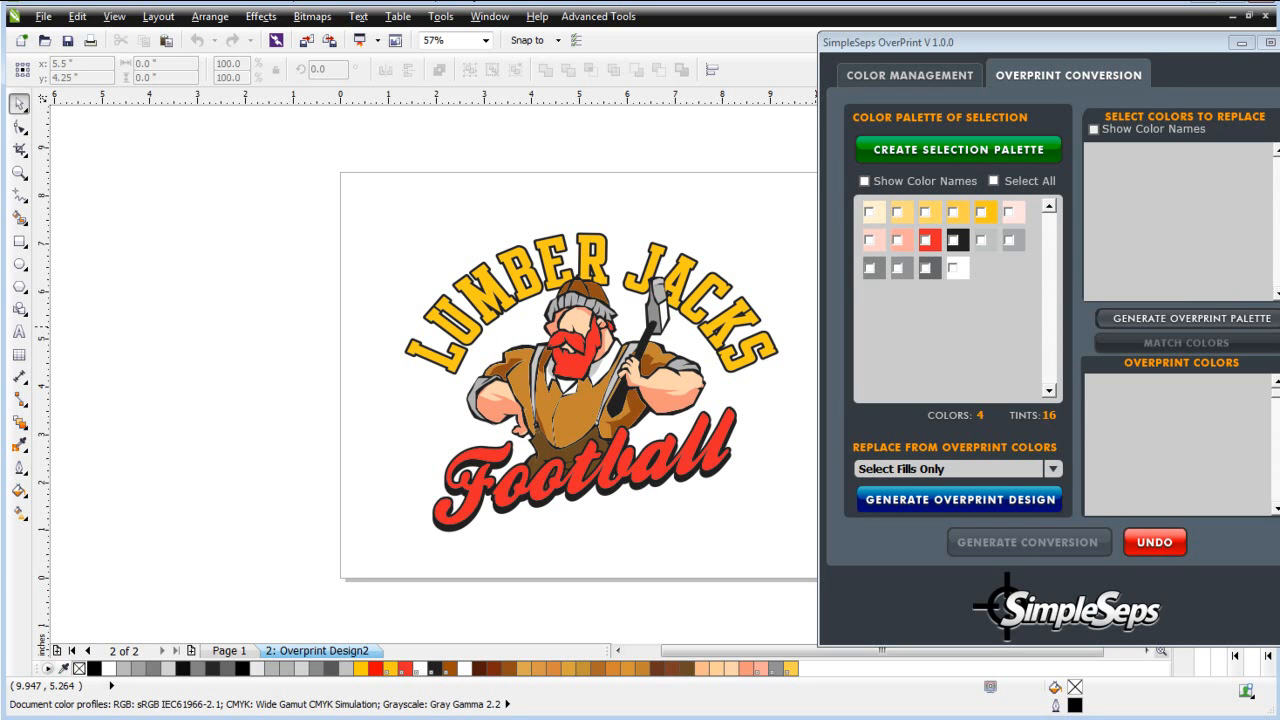
pyautogui.click(1268, 42)
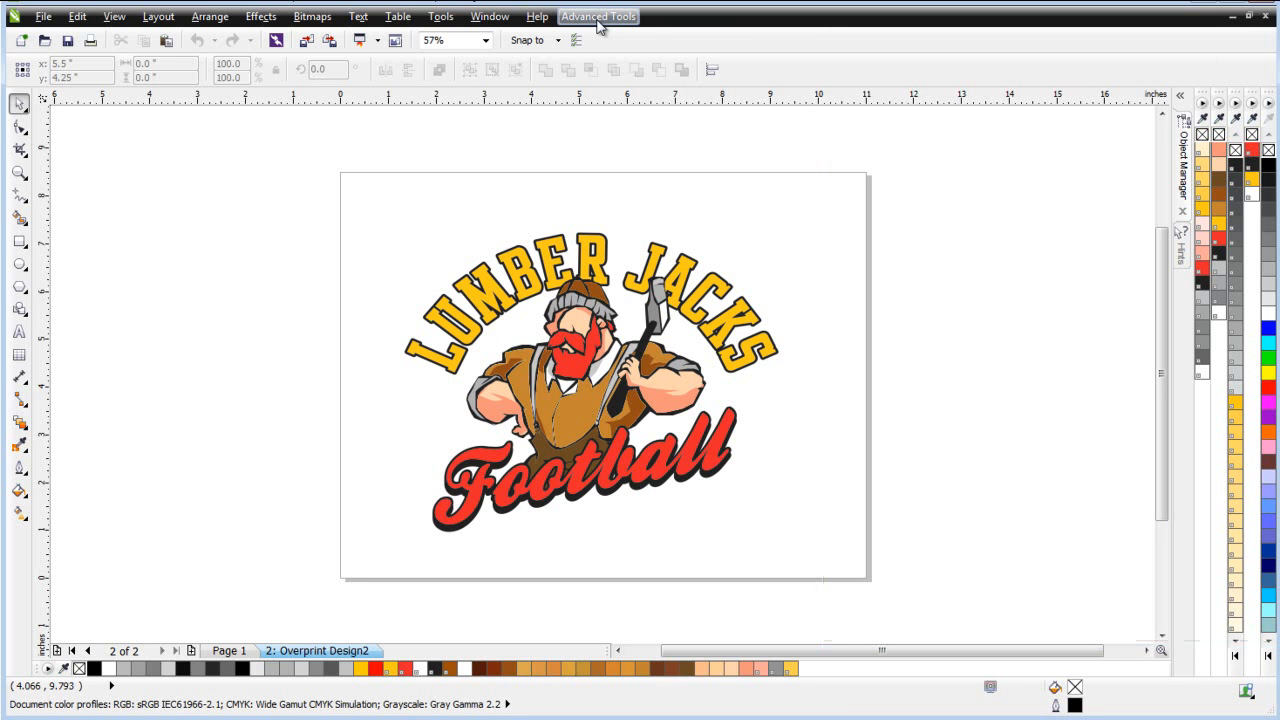
# Open the SimpleSeps separation settings for the Overprint Design2 page and set the raster type to HalfTones.
pyautogui.click(598, 17)
pyautogui.click(619, 58)
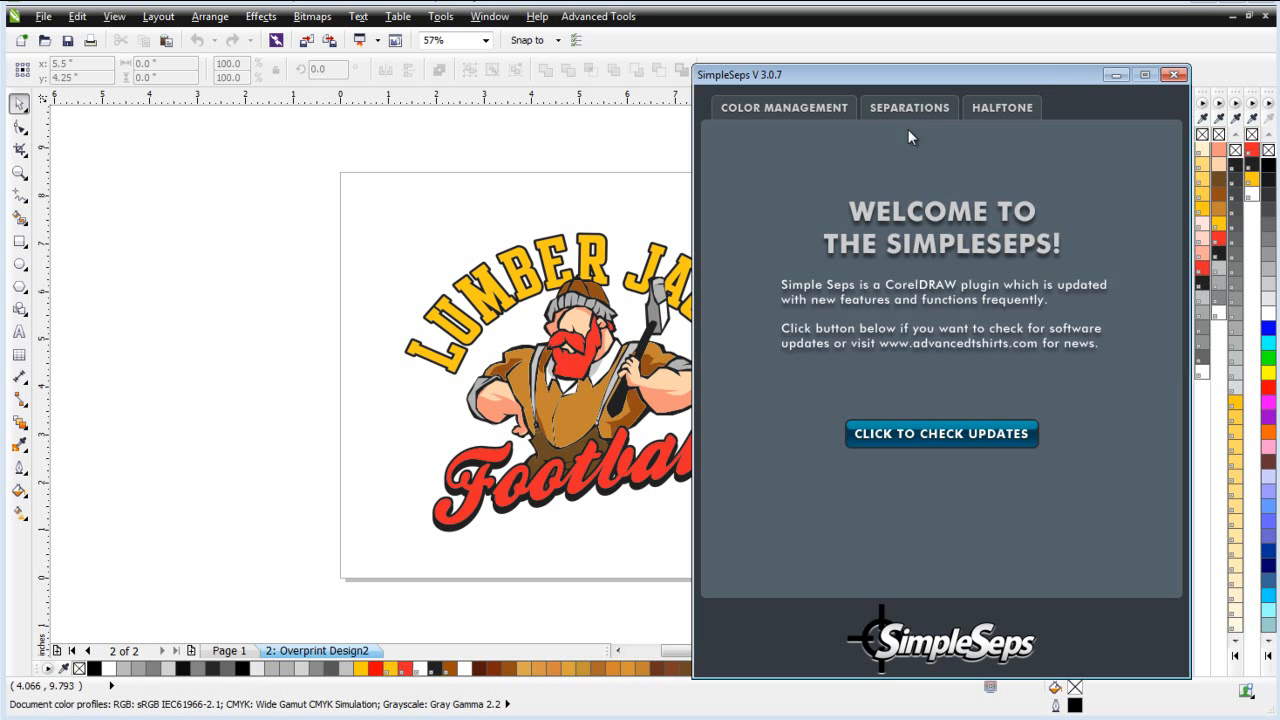
pyautogui.click(908, 110)
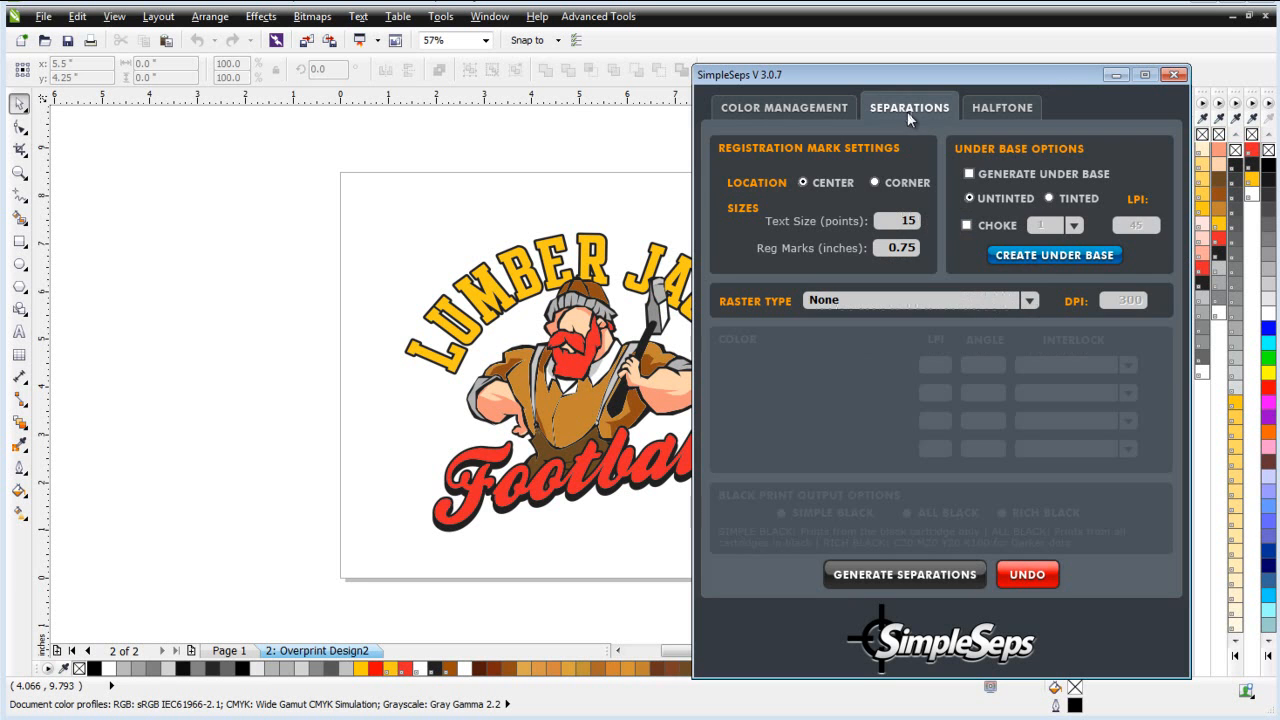
pyautogui.click(1029, 300)
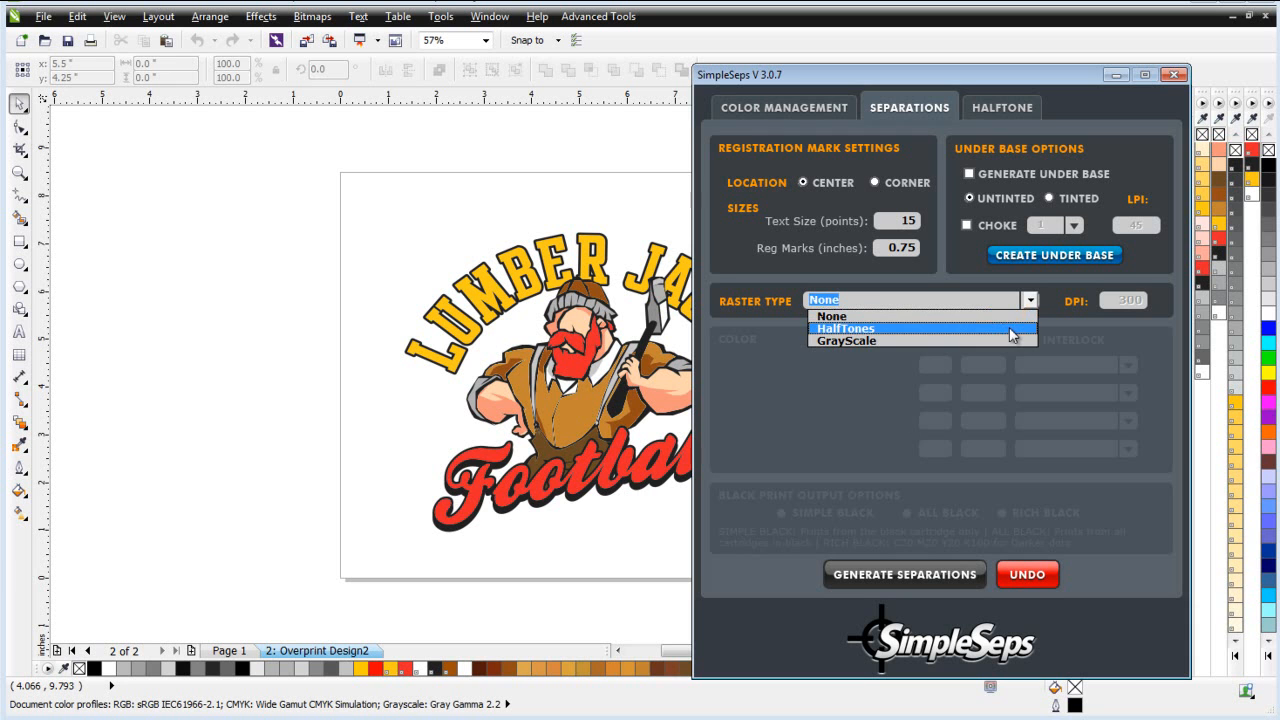
pyautogui.click(1006, 330)
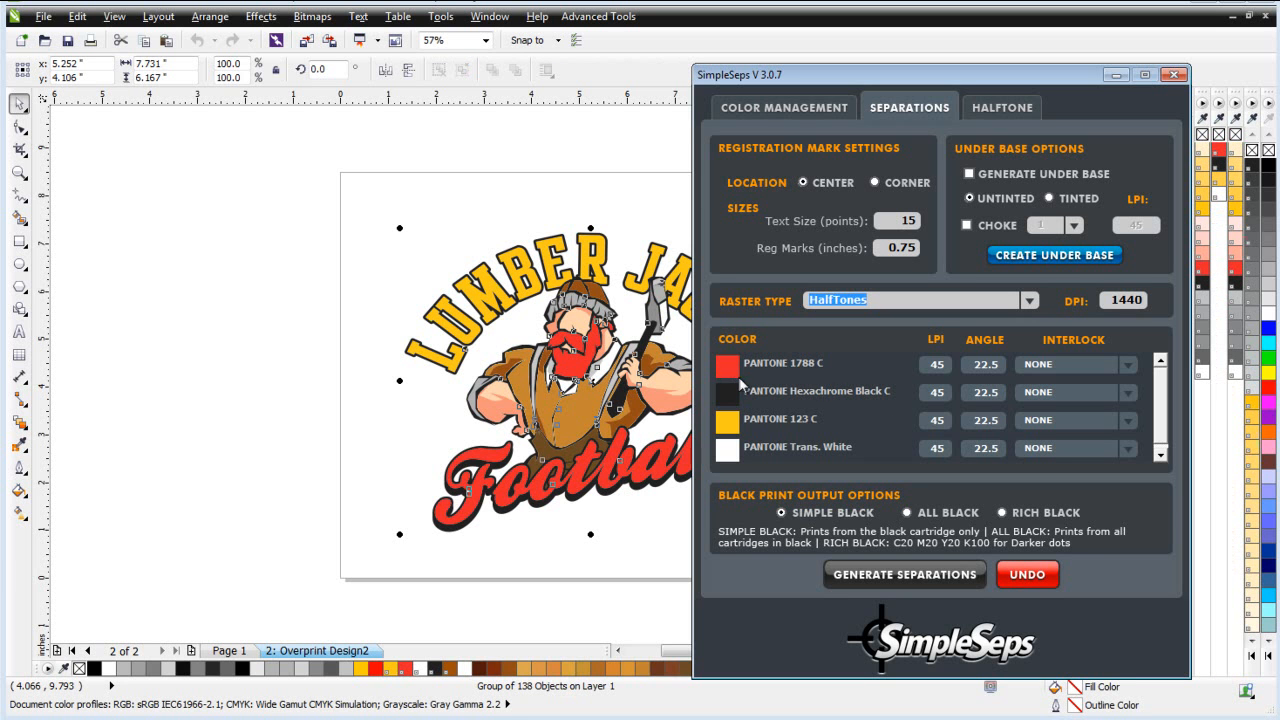
# Set the halftone LPI to 65 for PANTONE 1788 C, PANTONE Hexachrome Black C and PANTONE 123 C.
pyautogui.click(937, 364)
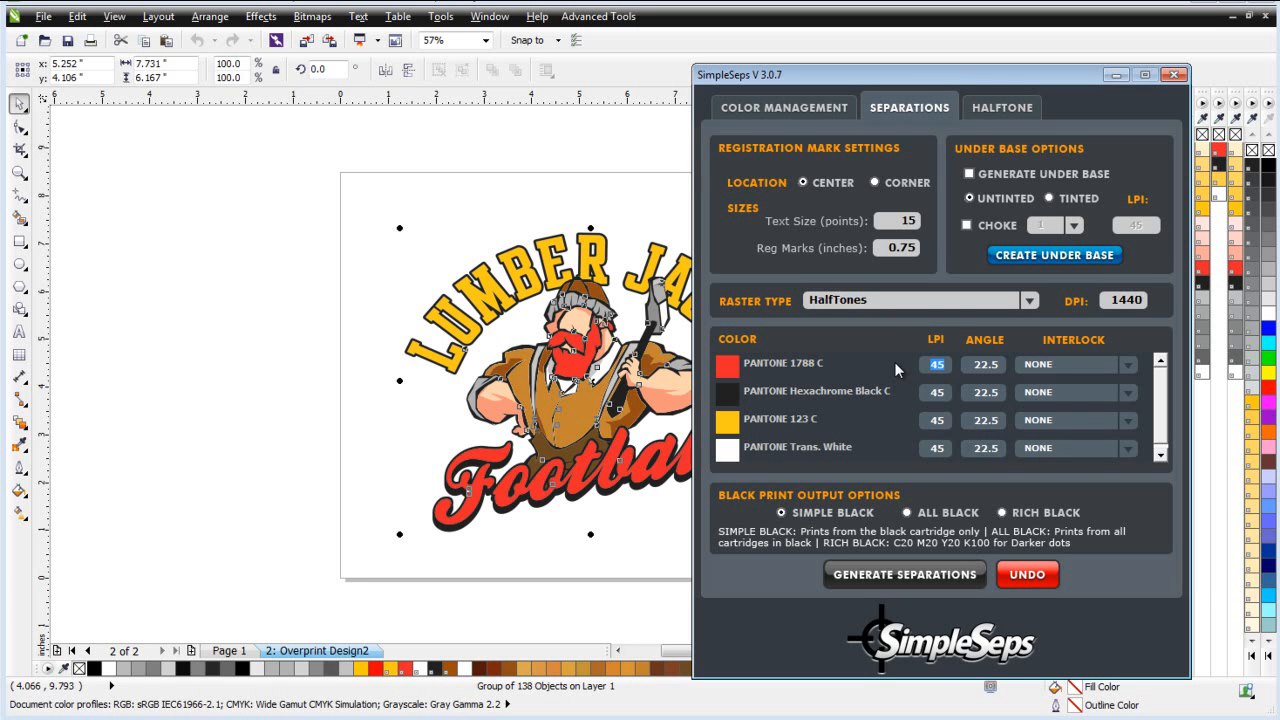
pyautogui.write('65')
pyautogui.press('Tab')
pyautogui.write('65')
pyautogui.press('Tab')
pyautogui.write('65')
# Set the halftone angle to 52.5 for PANTONE 1788 C and 82.5 for PANTONE Hexachrome Black C.
pyautogui.doubleClick(979, 364)
pyautogui.write('52')
pyautogui.doubleClick(980, 392)
pyautogui.write('8')
# Generate the halftone separations of the overprint design with the simple black output option.
pyautogui.click(913, 576)
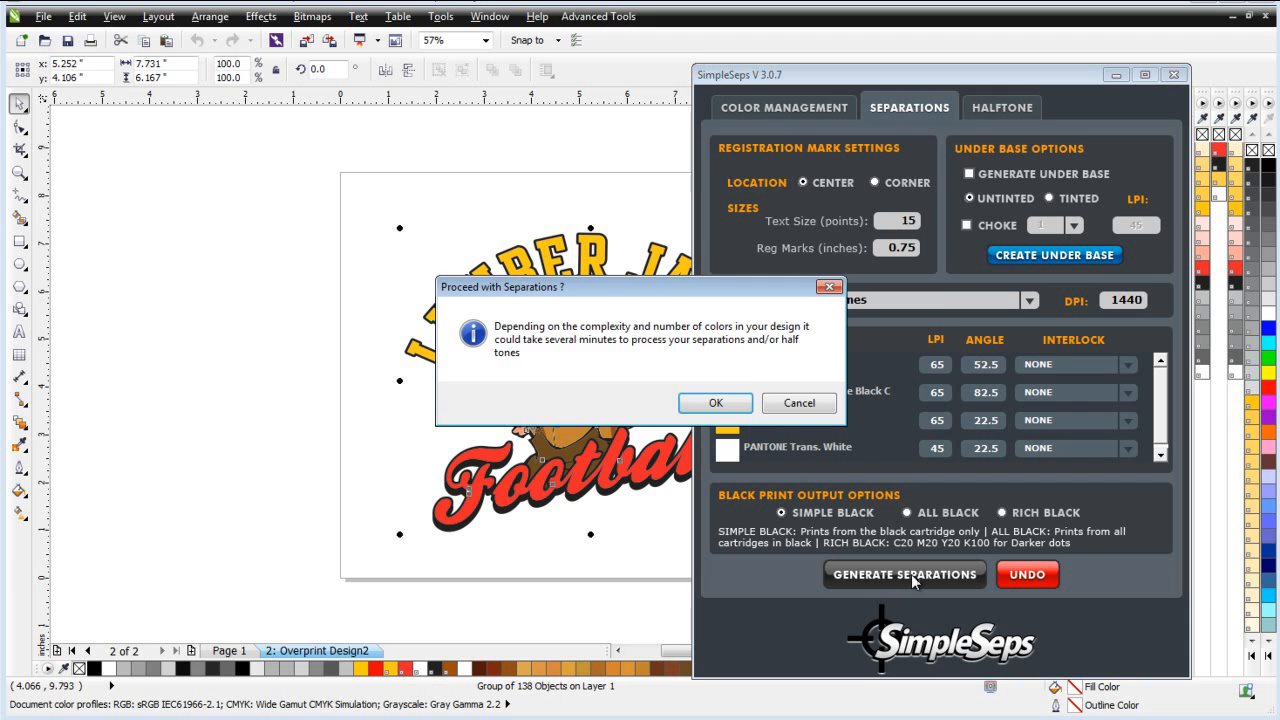
pyautogui.click(720, 404)
pyautogui.click(719, 418)
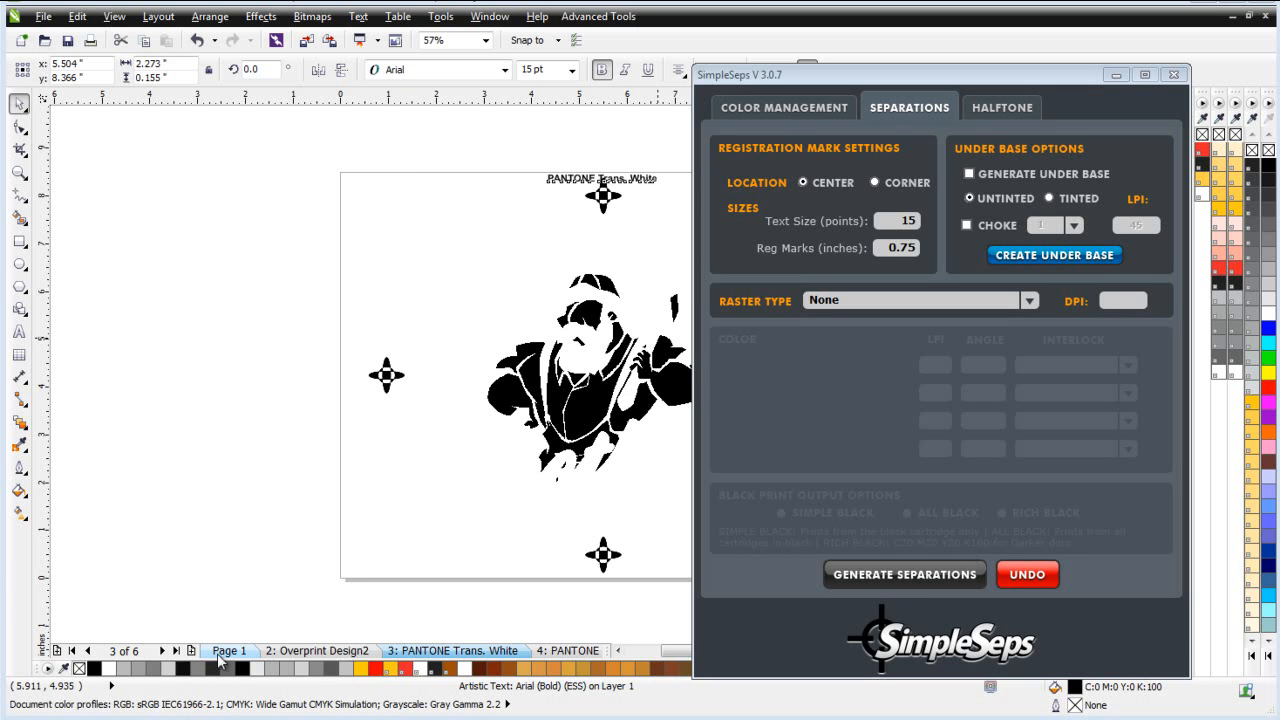
pyautogui.click(598, 432)
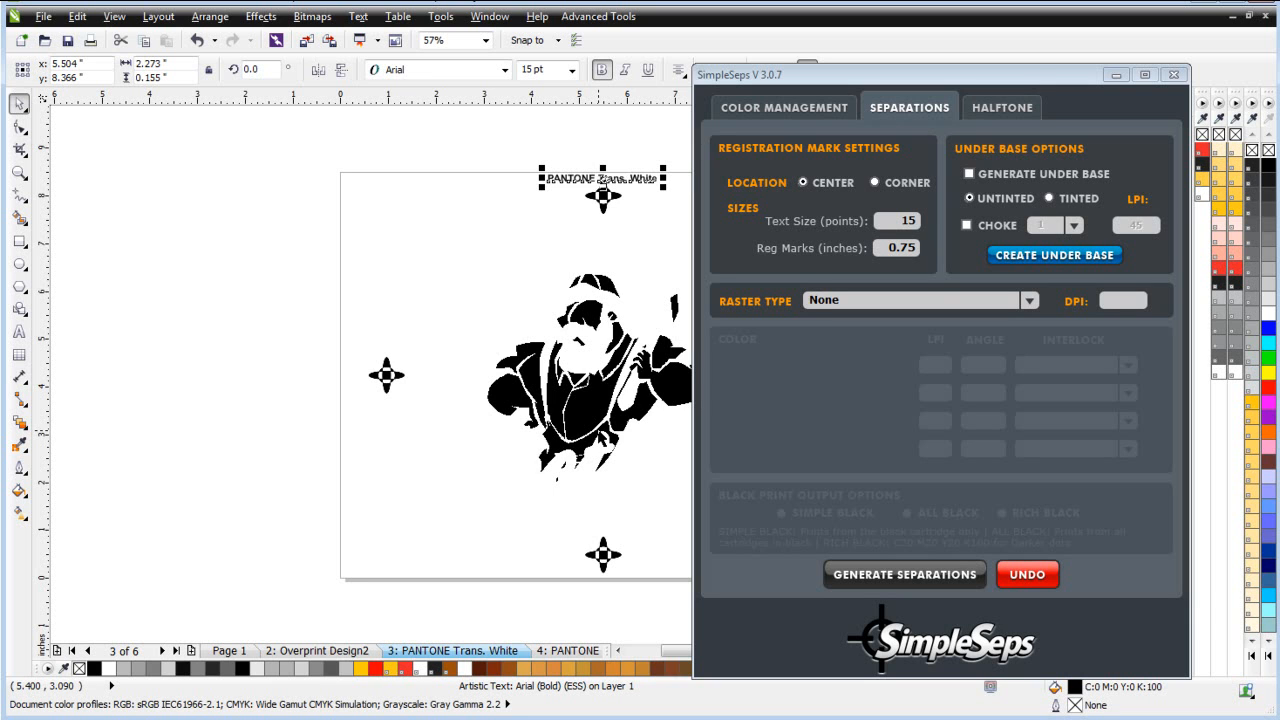
# View the artwork on Page 1, then delete the PANTONE Trans. White separation page.
pyautogui.click(229, 651)
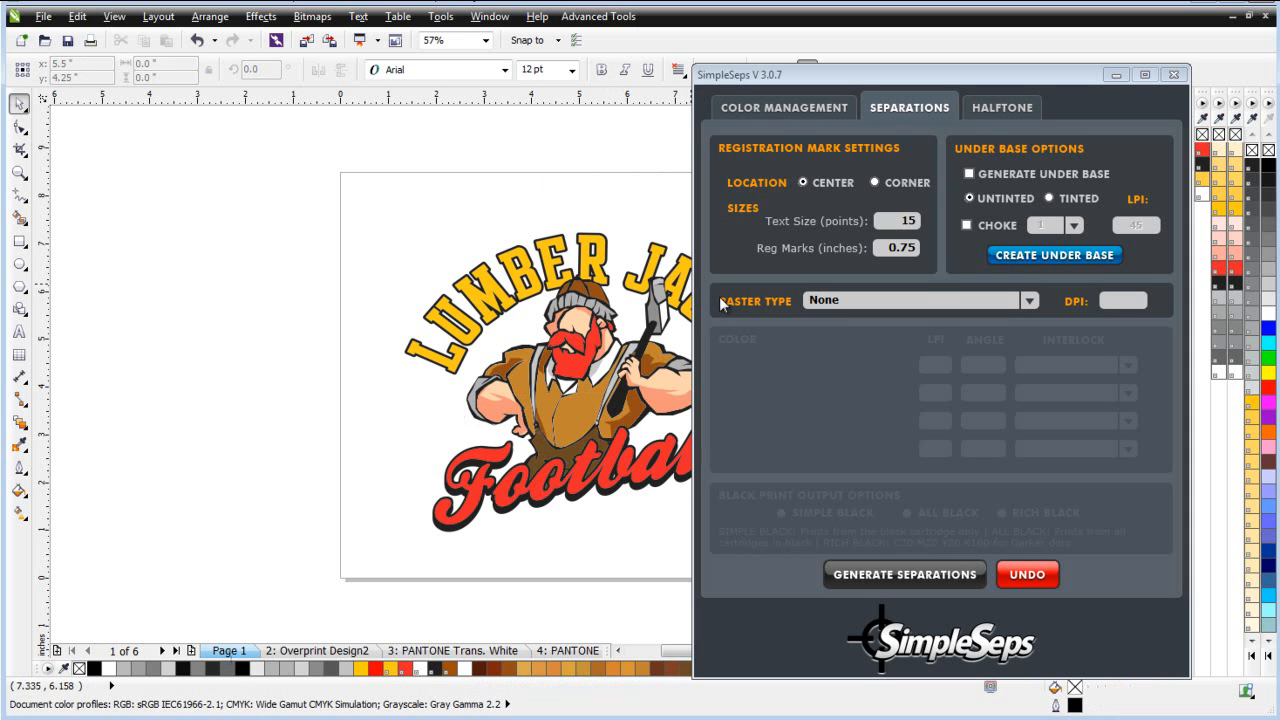
pyautogui.click(476, 651)
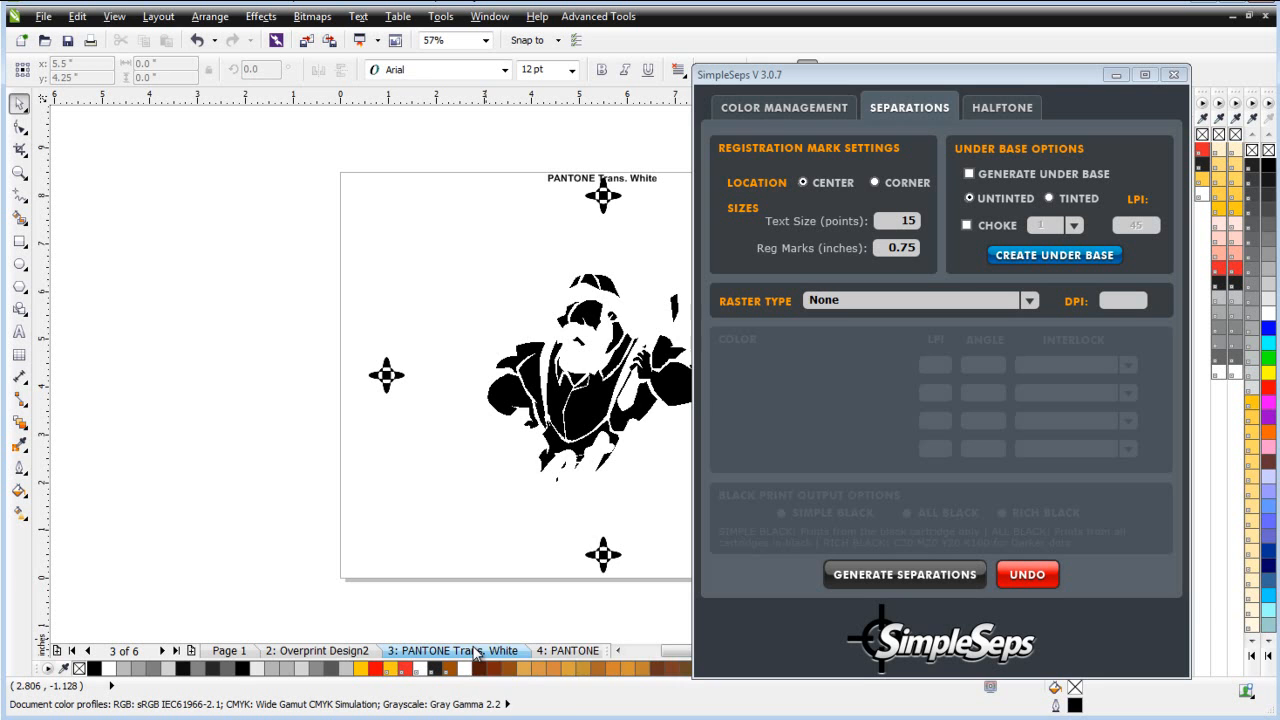
pyautogui.rightClick(476, 651)
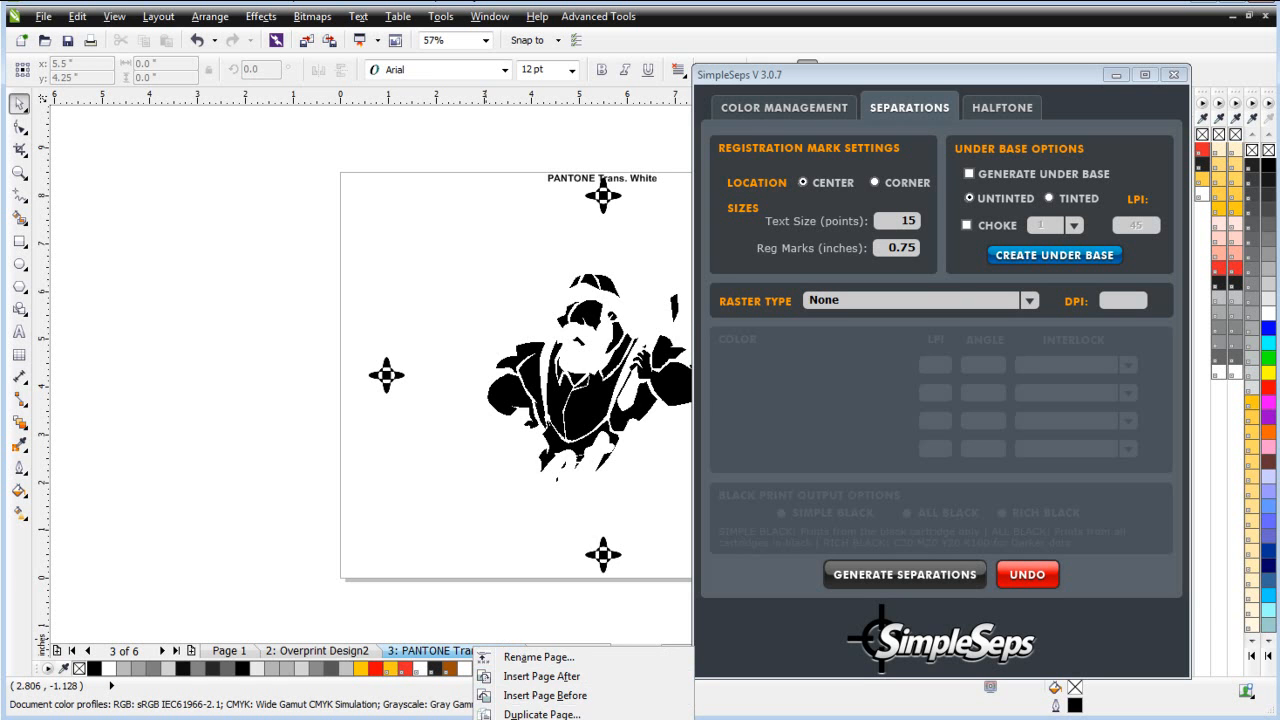
pyautogui.click(539, 719)
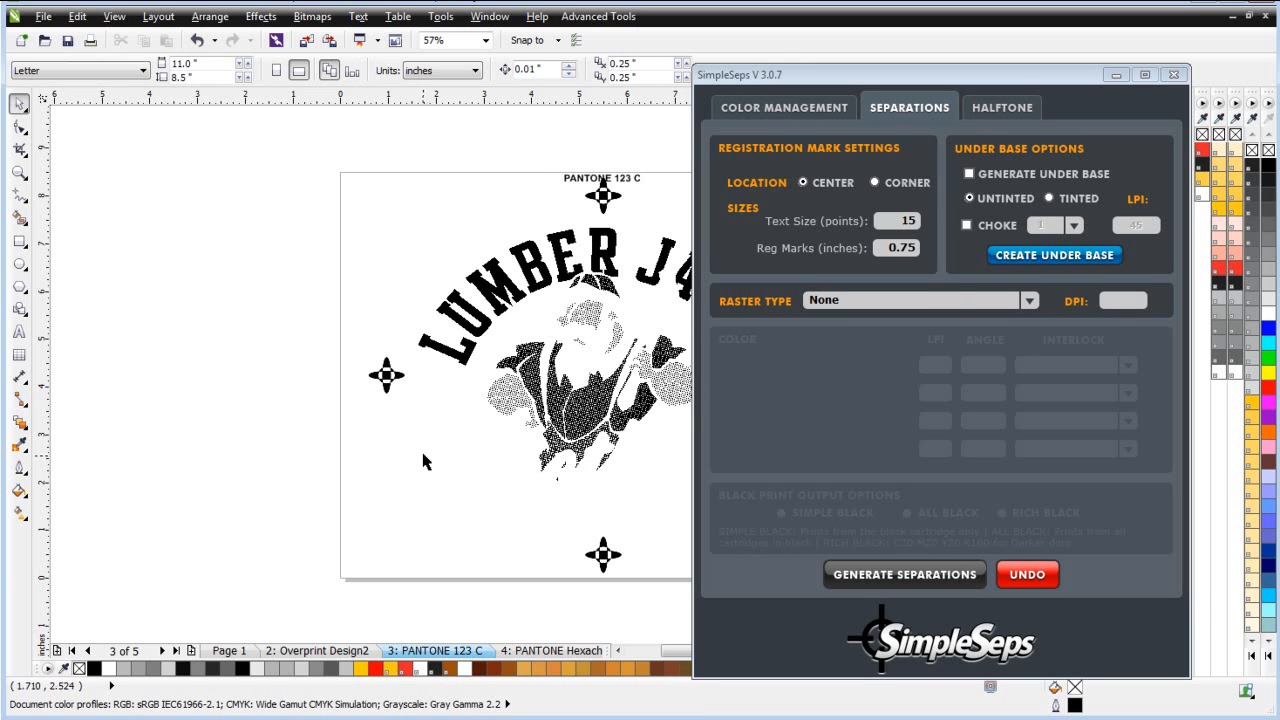
# Color the halftone bitmap on the PANTONE 123 C page 85% PANTONE 123 C and the one on the PANTONE 1788 C page 100% PANTONE 1788 C.
pyautogui.click(590, 412)
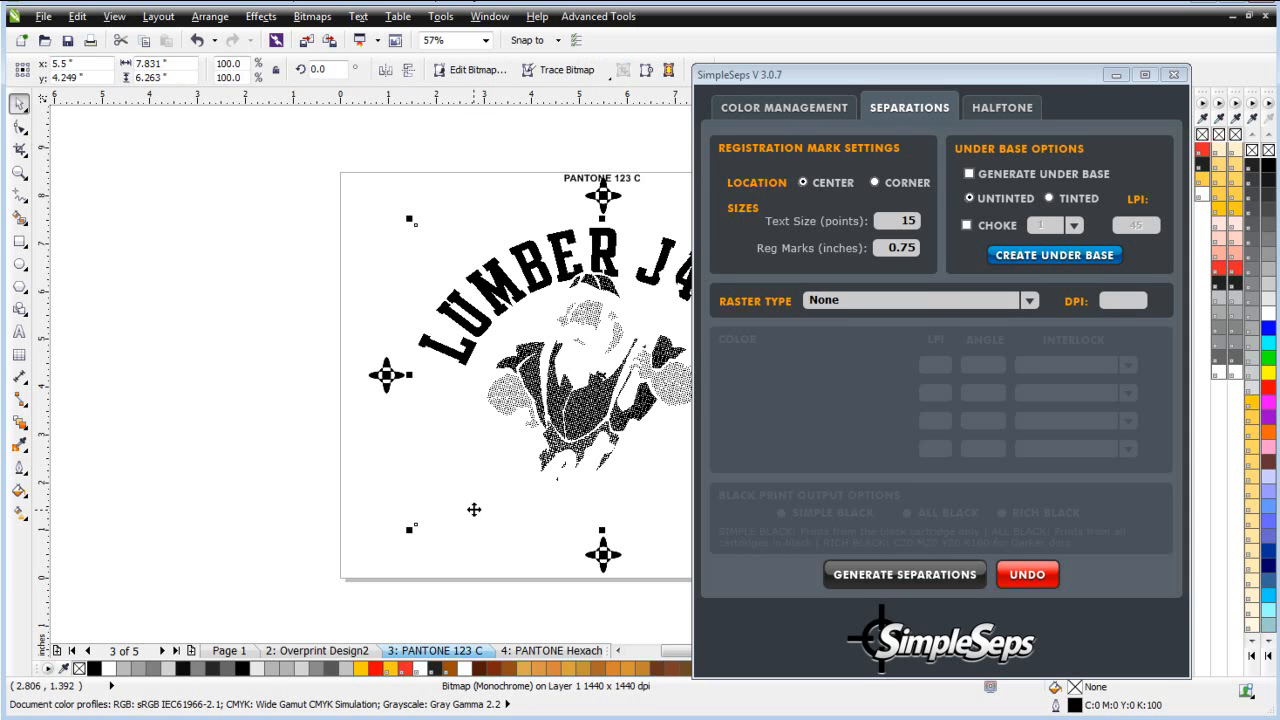
pyautogui.click(1203, 180)
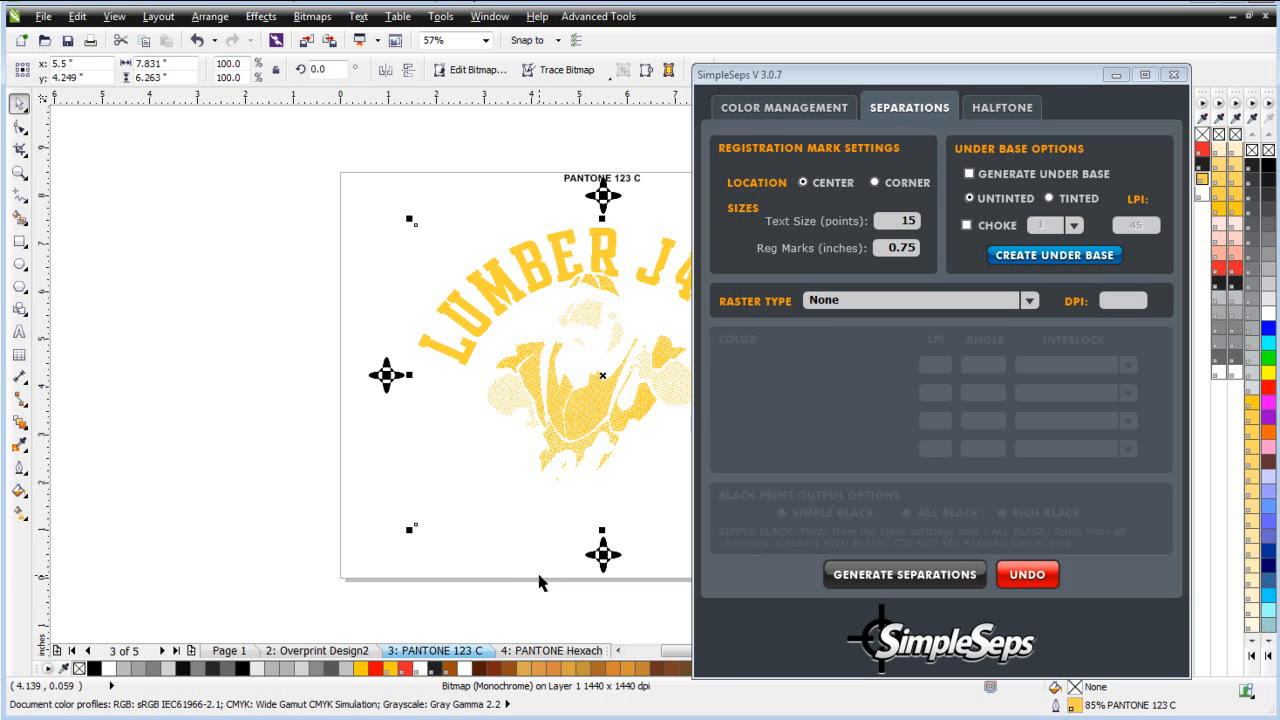
pyautogui.click(578, 651)
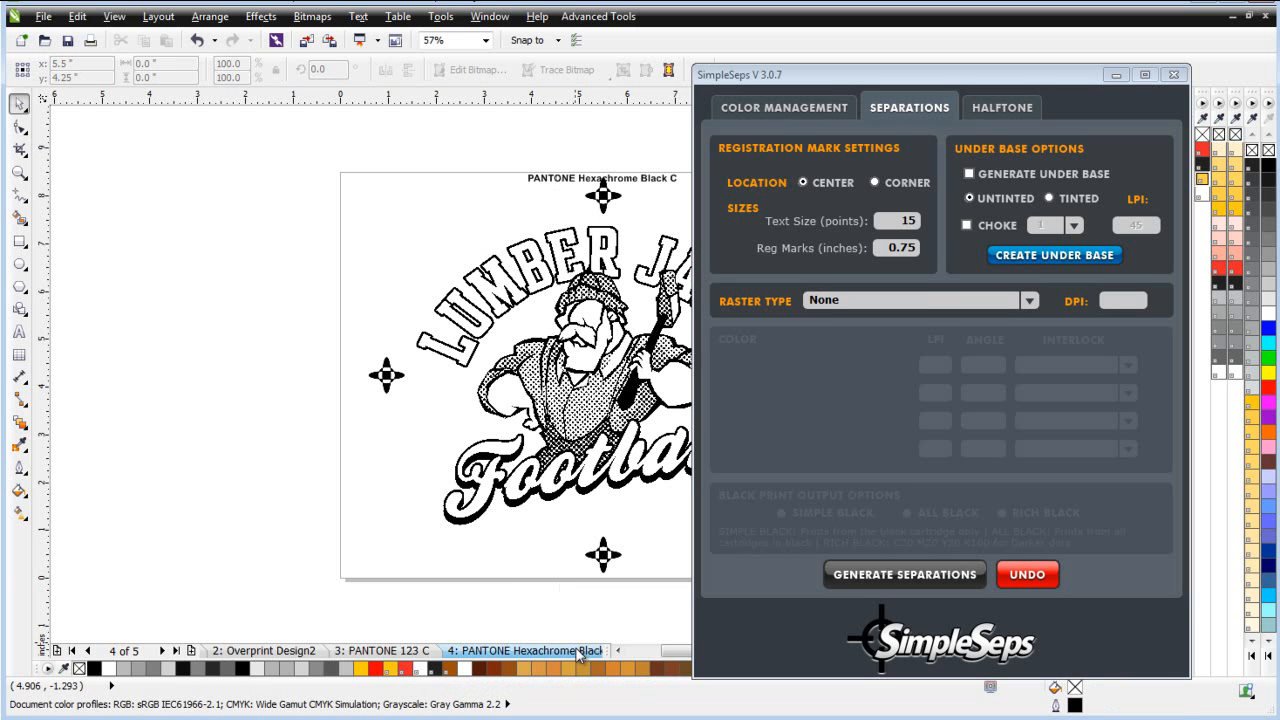
pyautogui.click(161, 651)
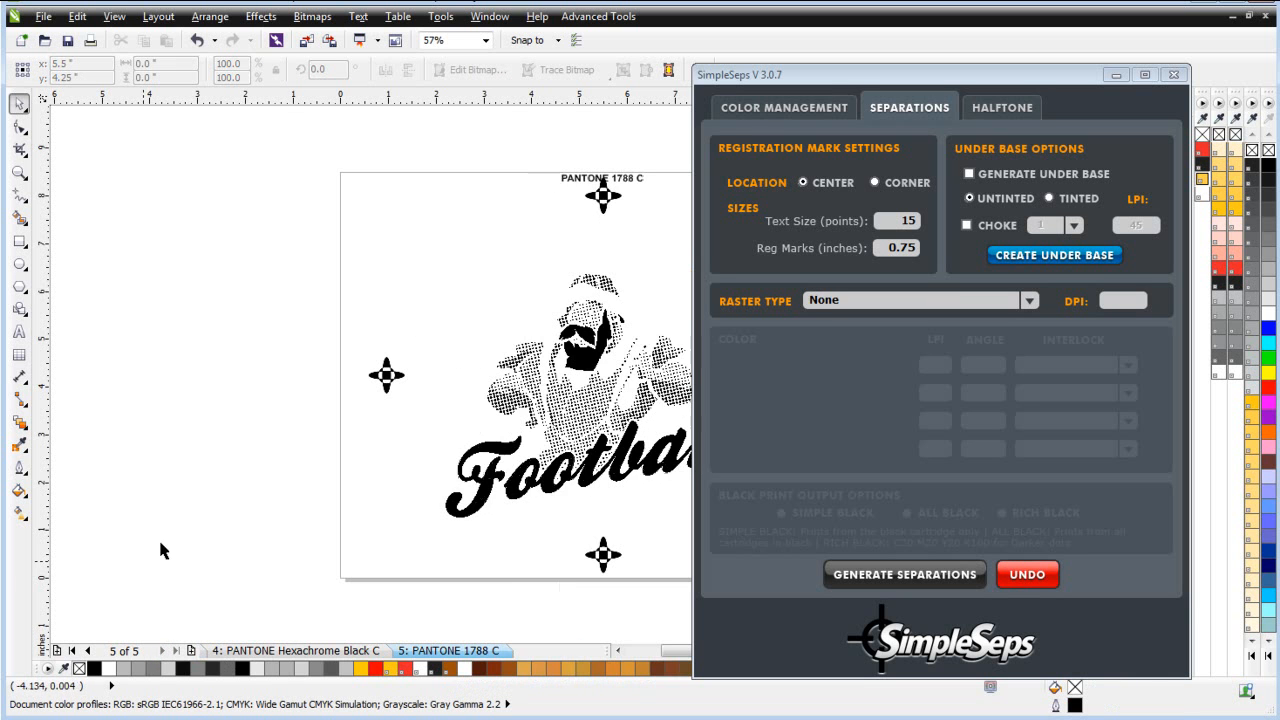
pyautogui.click(581, 464)
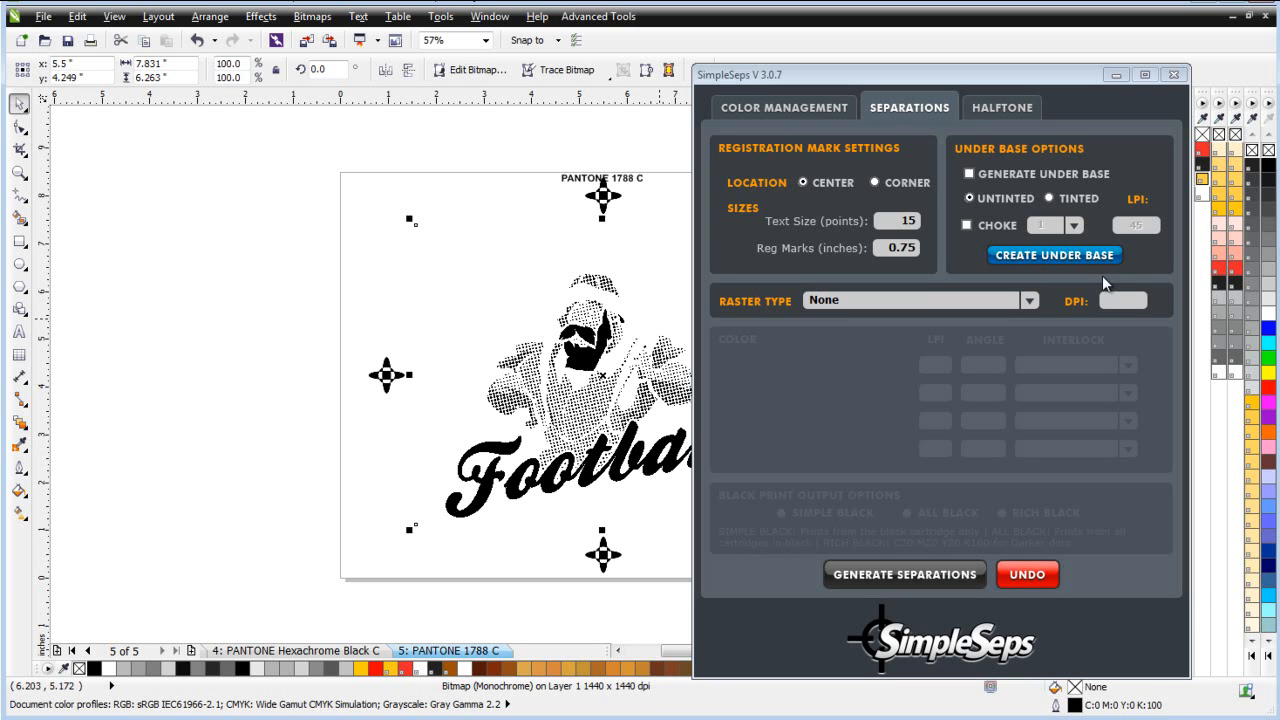
pyautogui.click(1201, 153)
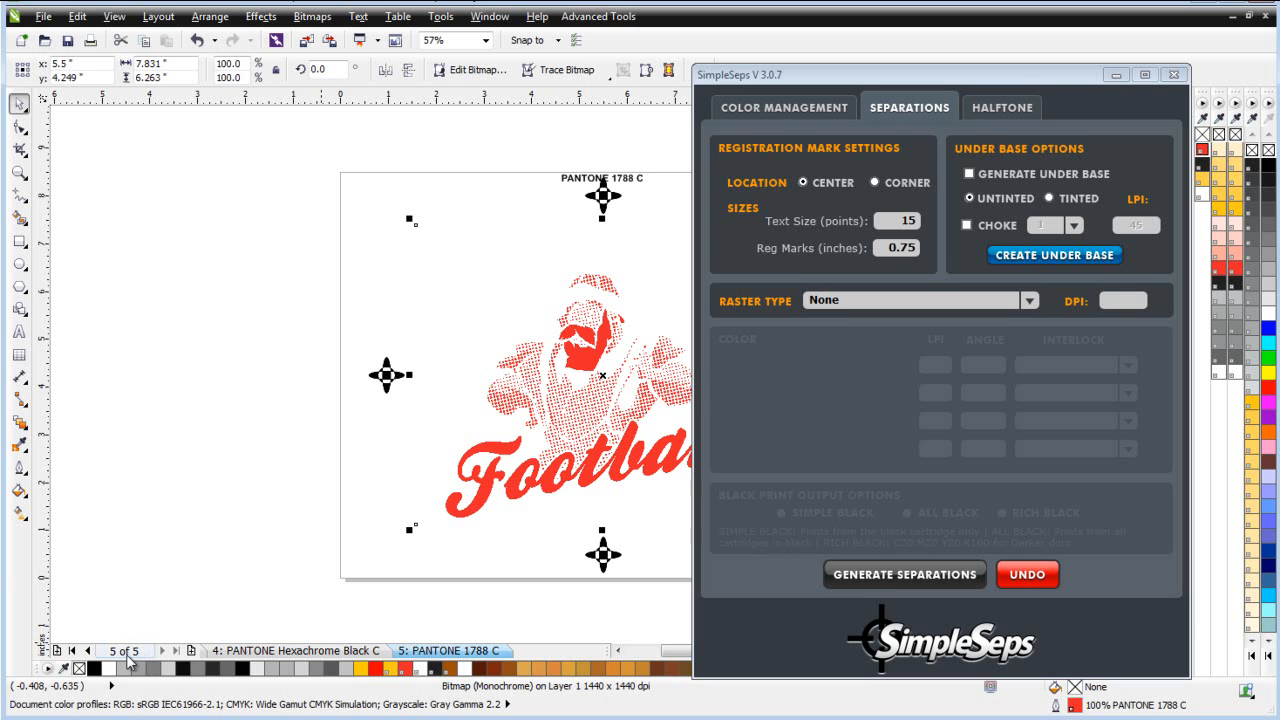
# Copy the yellow halftone bitmap from the PANTONE 123 C page and paste it onto the PANTONE 1788 C page.
pyautogui.click(270, 652)
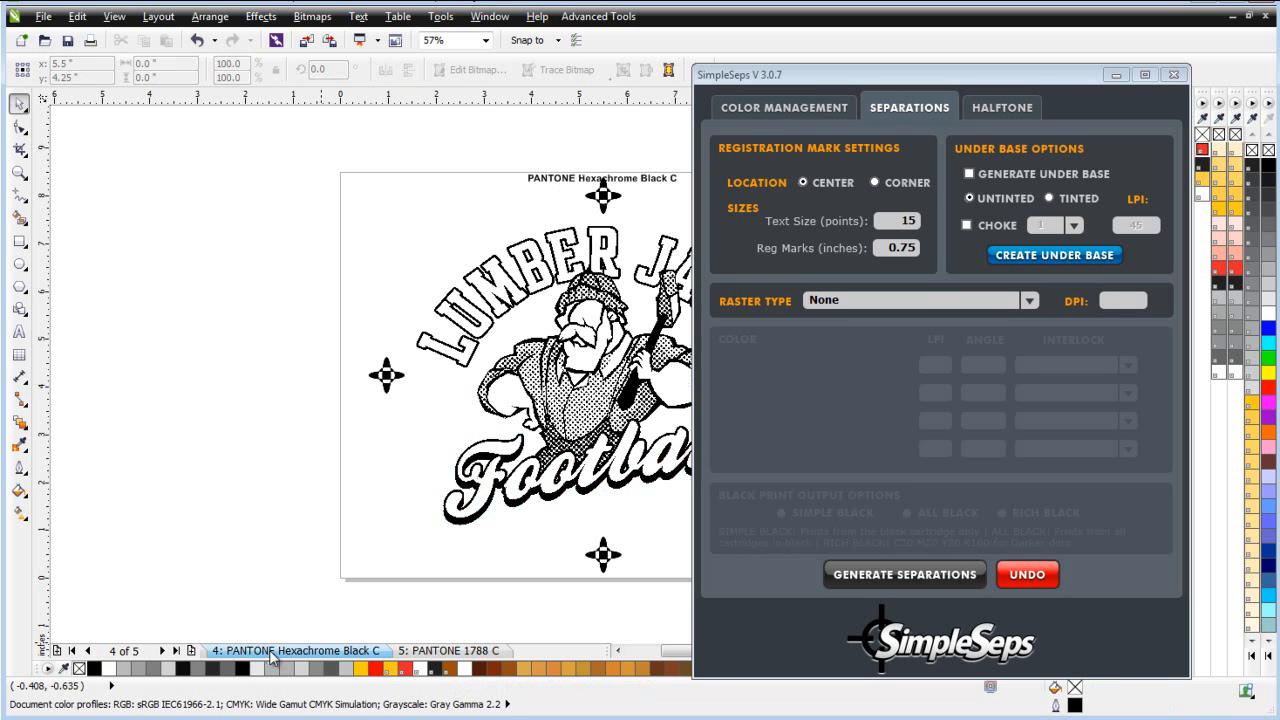
pyautogui.click(88, 651)
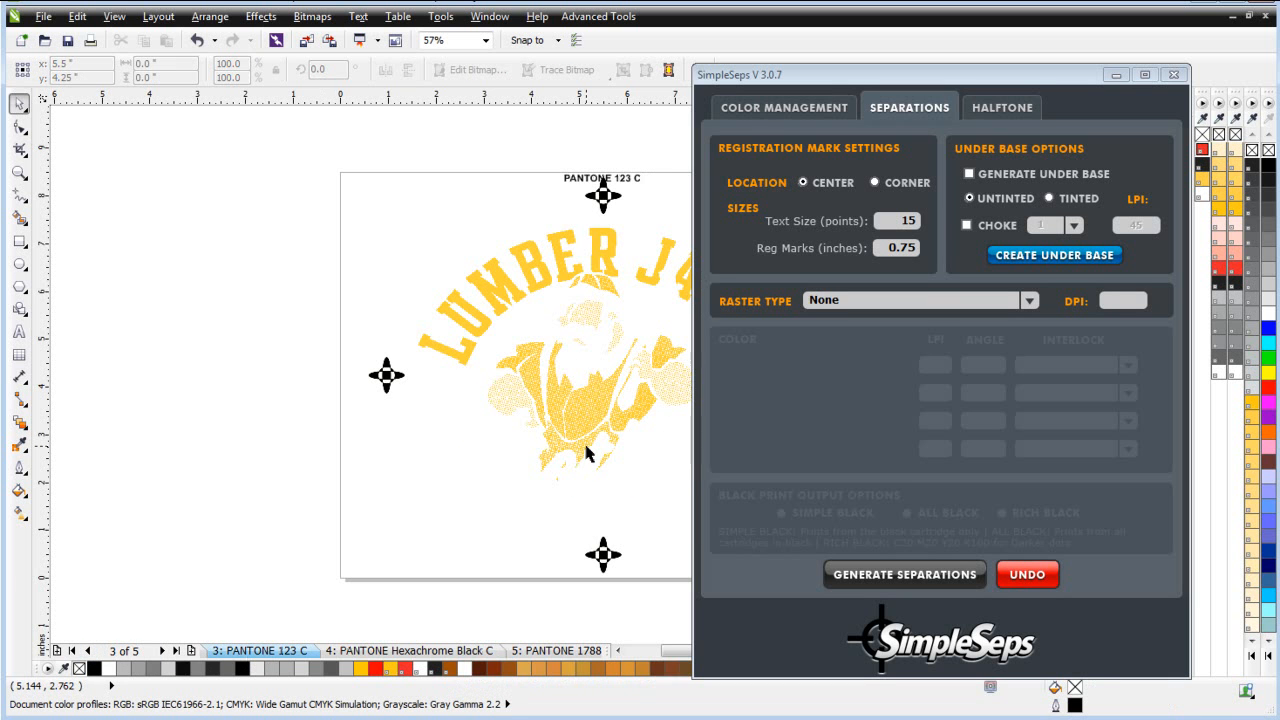
pyautogui.click(585, 450)
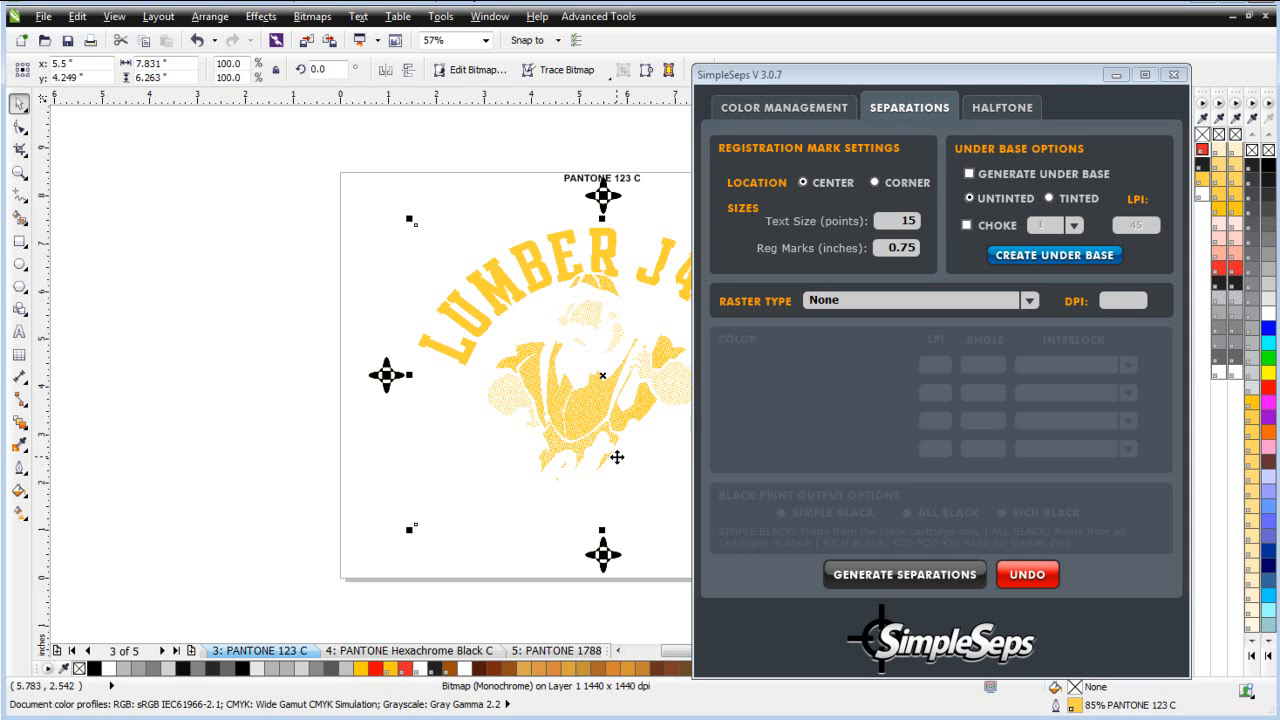
pyautogui.click(558, 652)
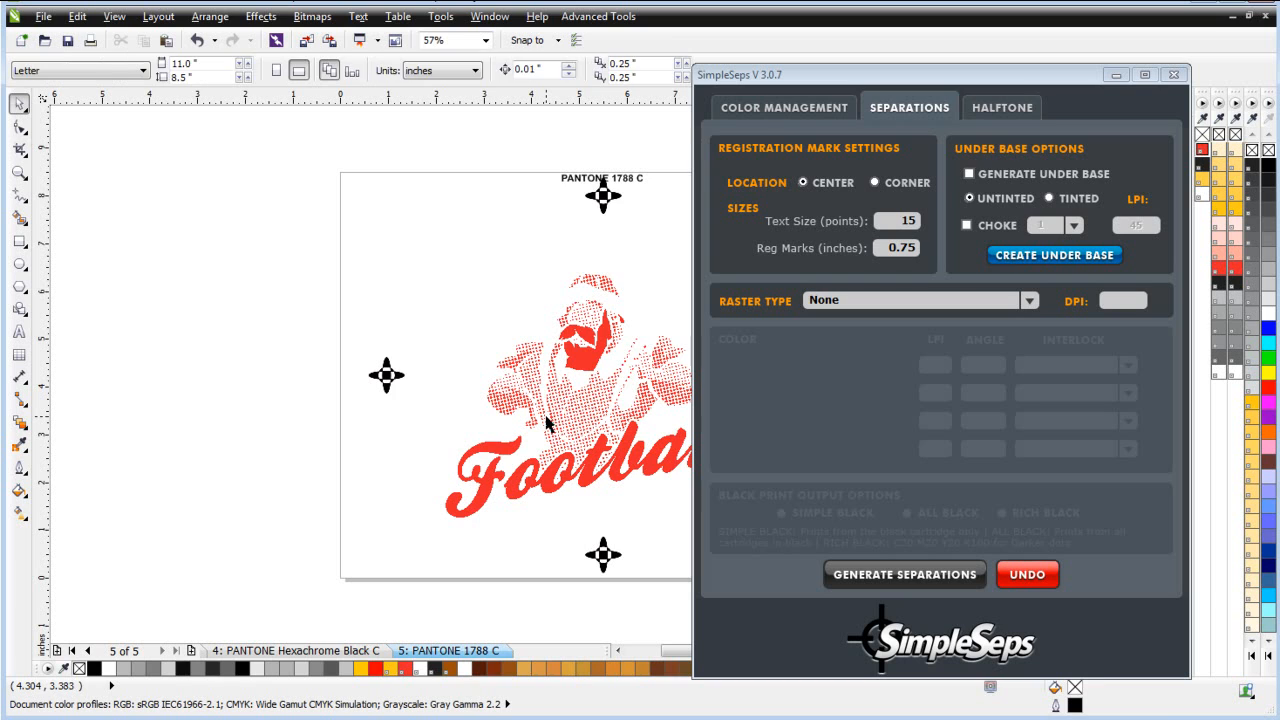
pyautogui.click(544, 418)
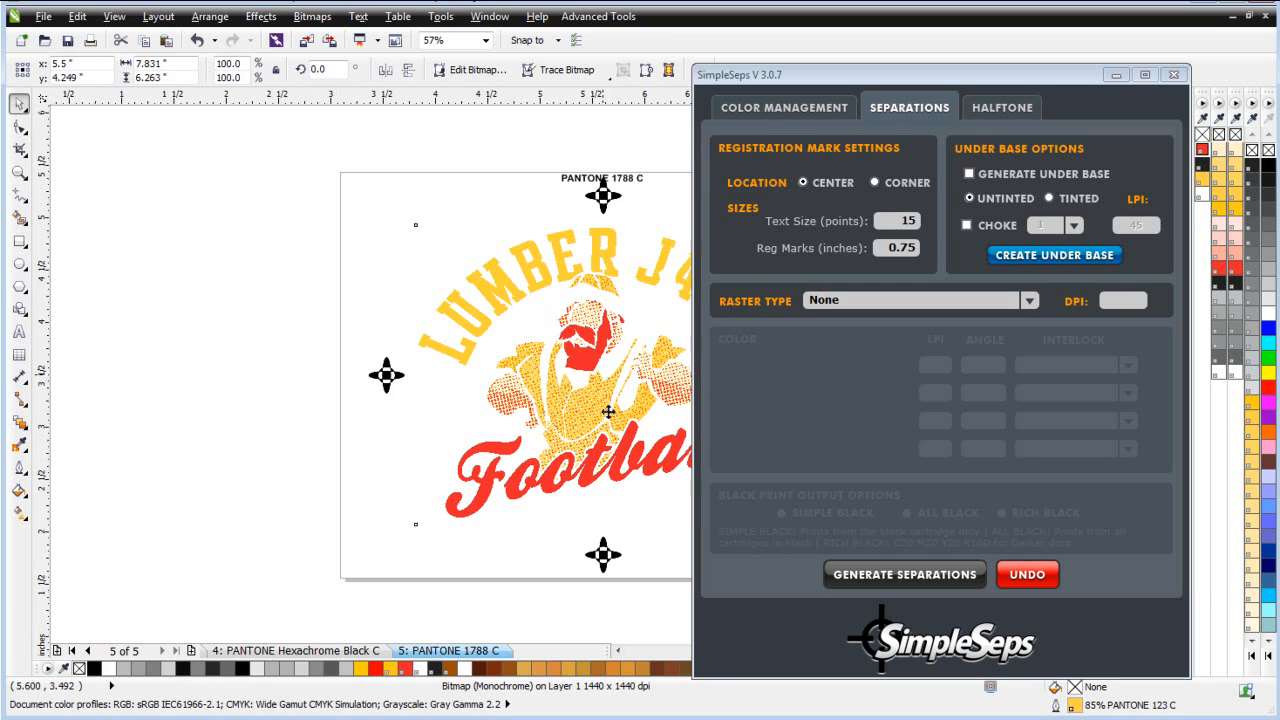
# Send the pasted yellow halftone bitmap to the back of the page, behind the red halftone.
pyautogui.scroll(2, 592, 366)
pyautogui.scroll(2, 586, 329)
pyautogui.scroll(2, 586, 378)
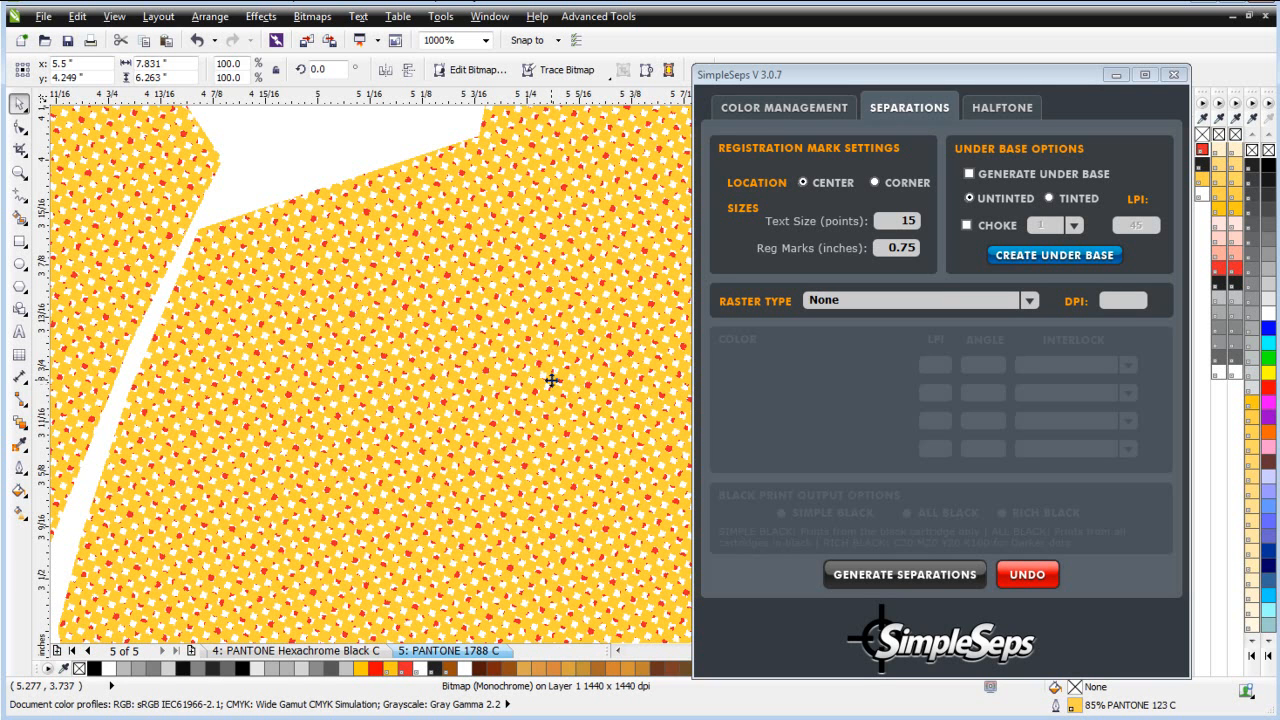
pyautogui.scroll(-2, 552, 380)
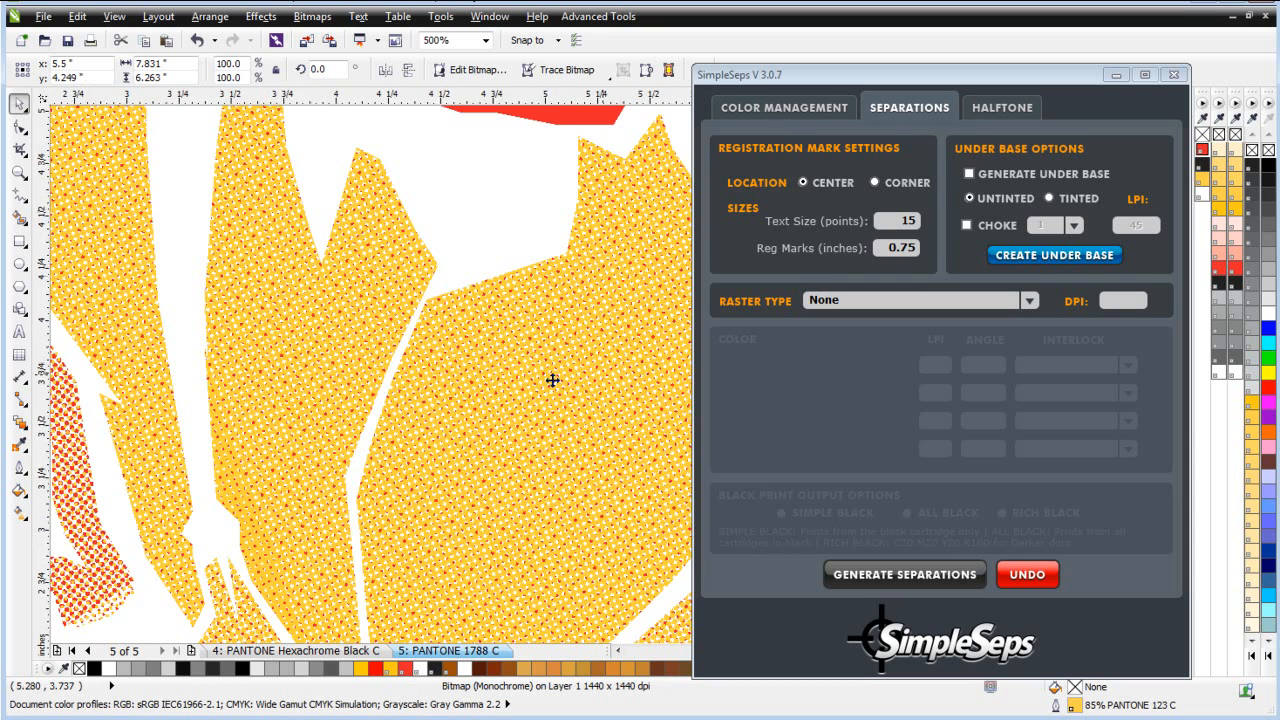
pyautogui.scroll(-1, 552, 380)
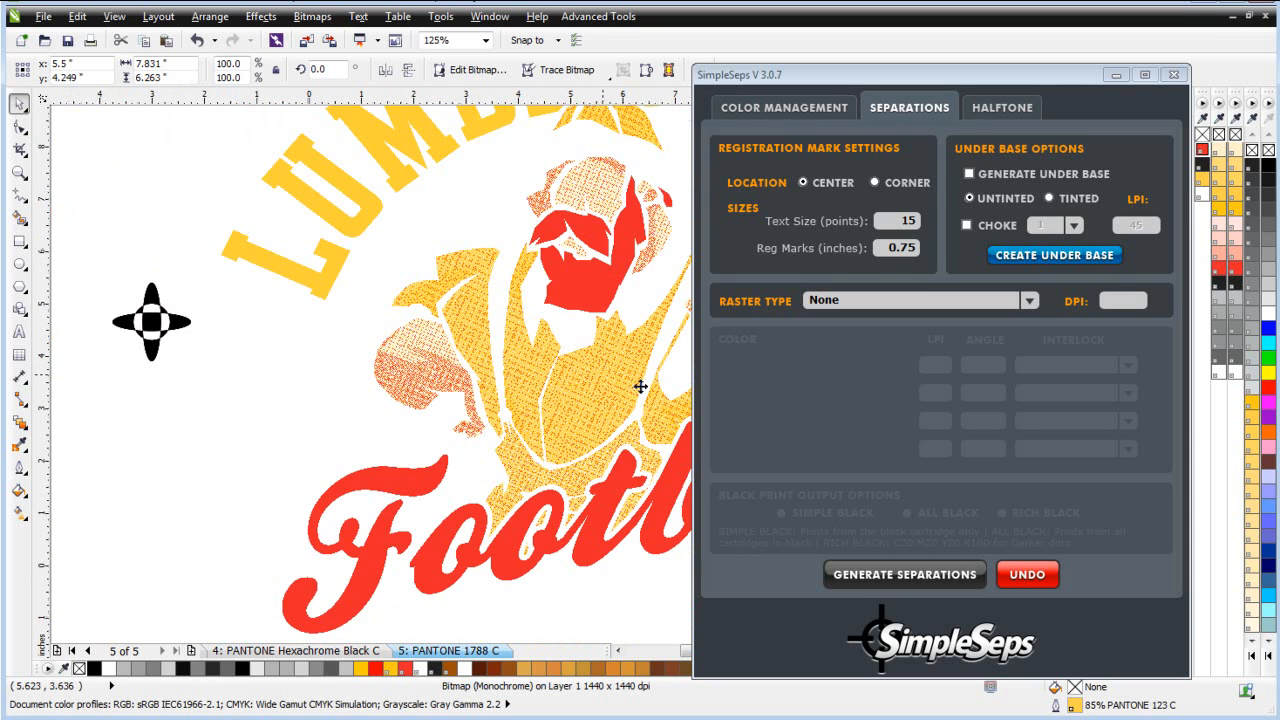
pyautogui.scroll(-1, 640, 383)
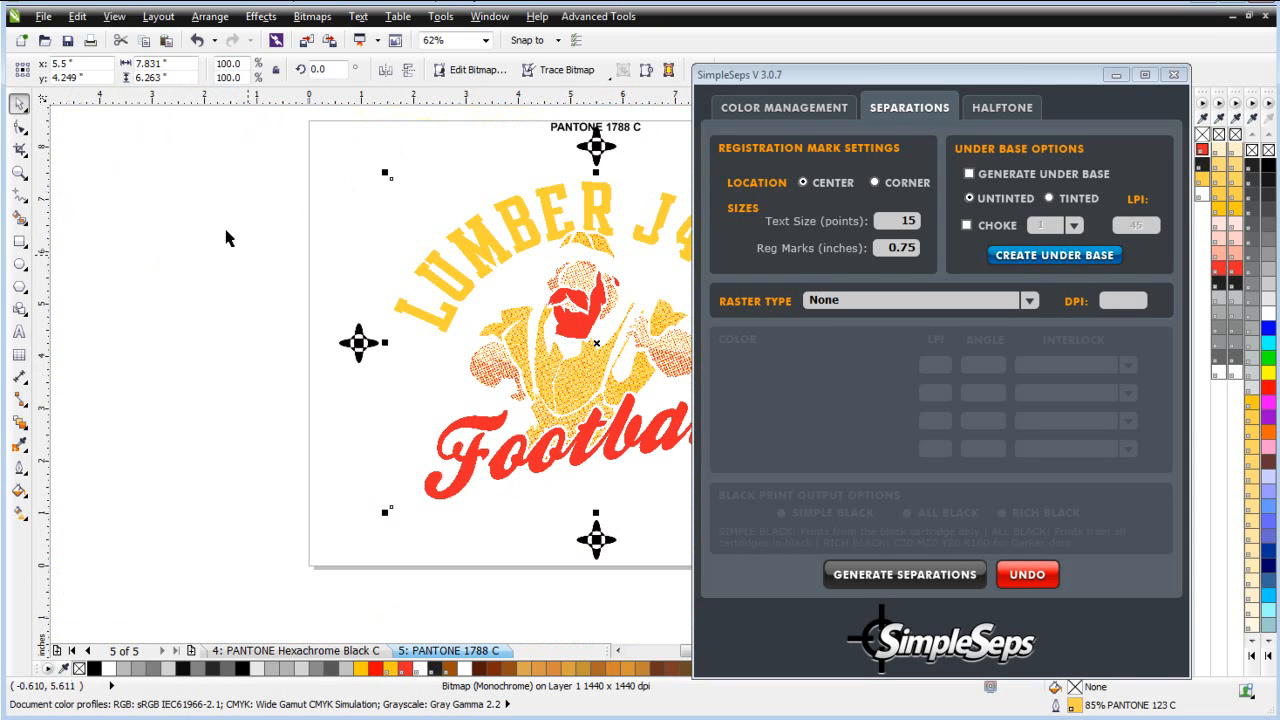
pyautogui.click(206, 161)
pyautogui.rightClick(585, 383)
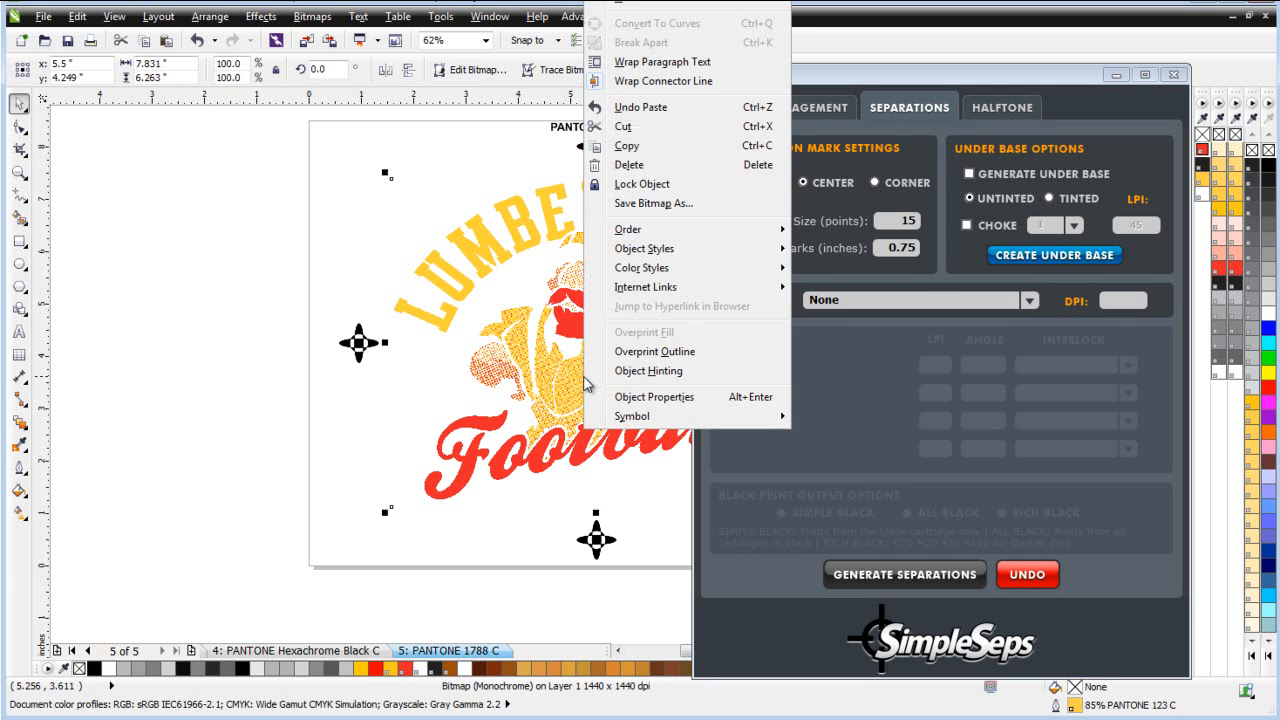
pyautogui.moveTo(756, 233)
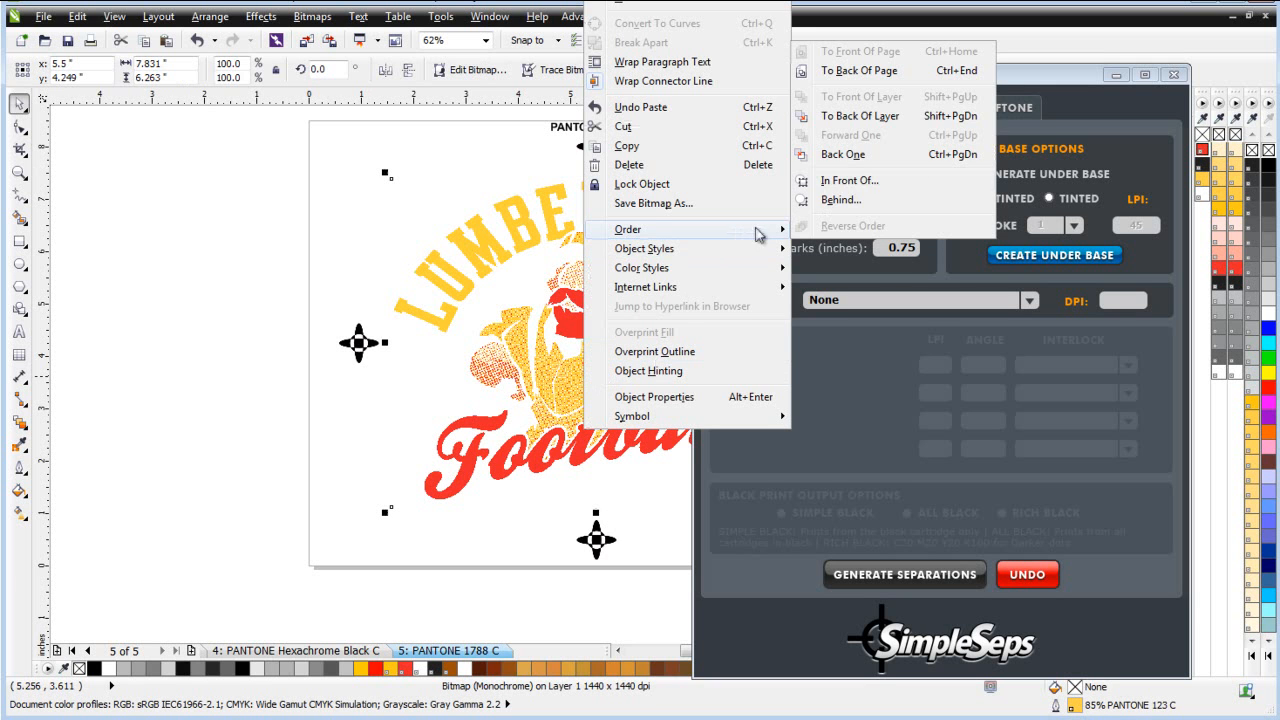
pyautogui.click(860, 70)
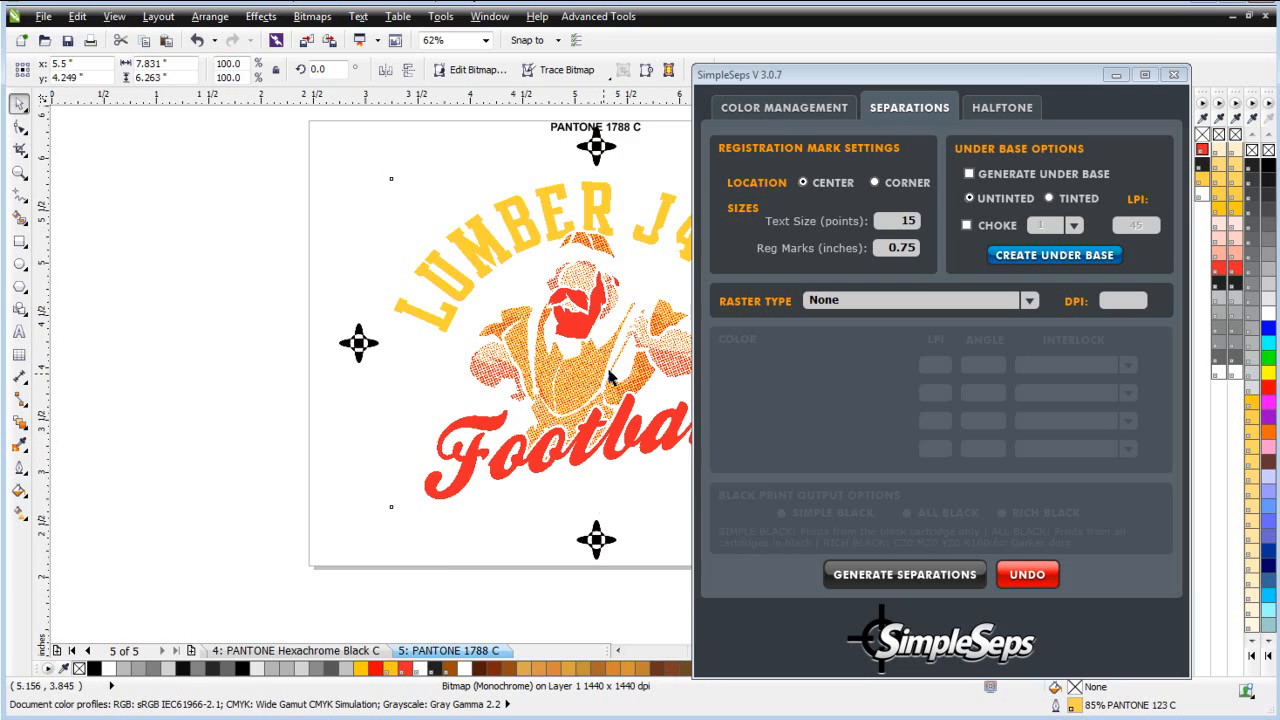
# Examine up close how the red halftone dots overlap the yellow ones on the lumberjack's shirt.
pyautogui.scroll(2, 610, 376)
pyautogui.scroll(2, 603, 391)
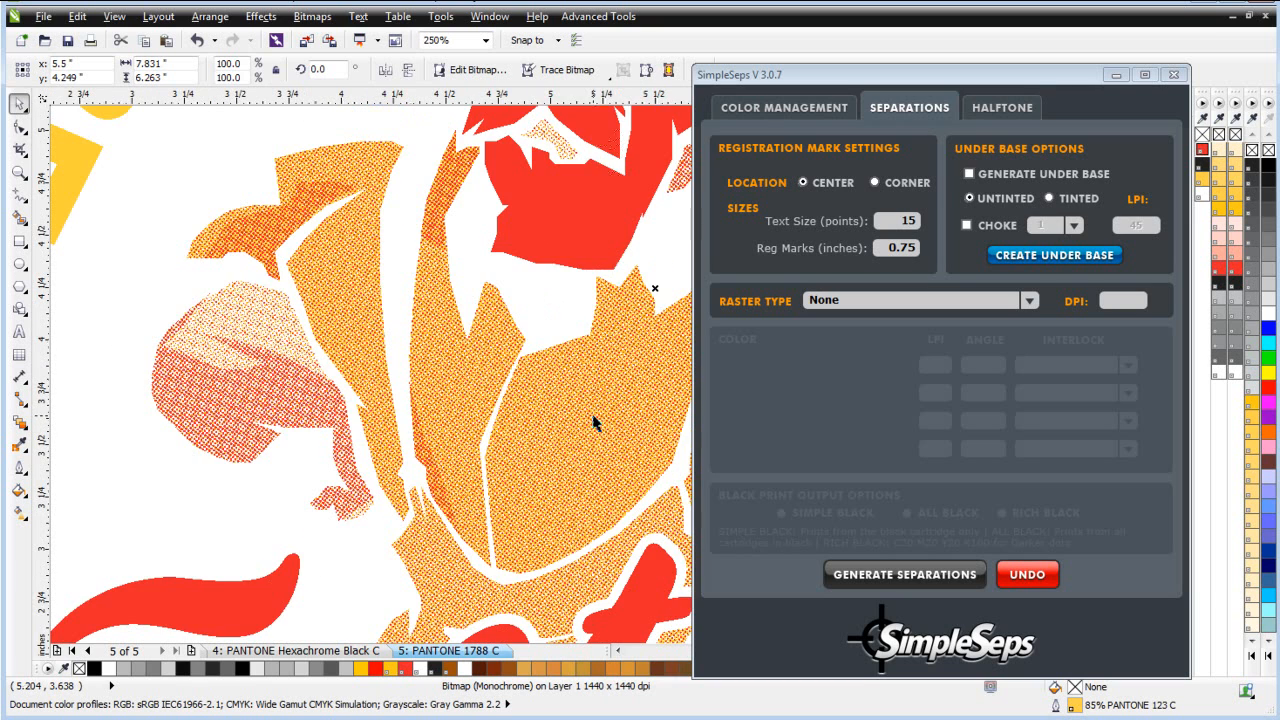
pyautogui.scroll(1, 598, 400)
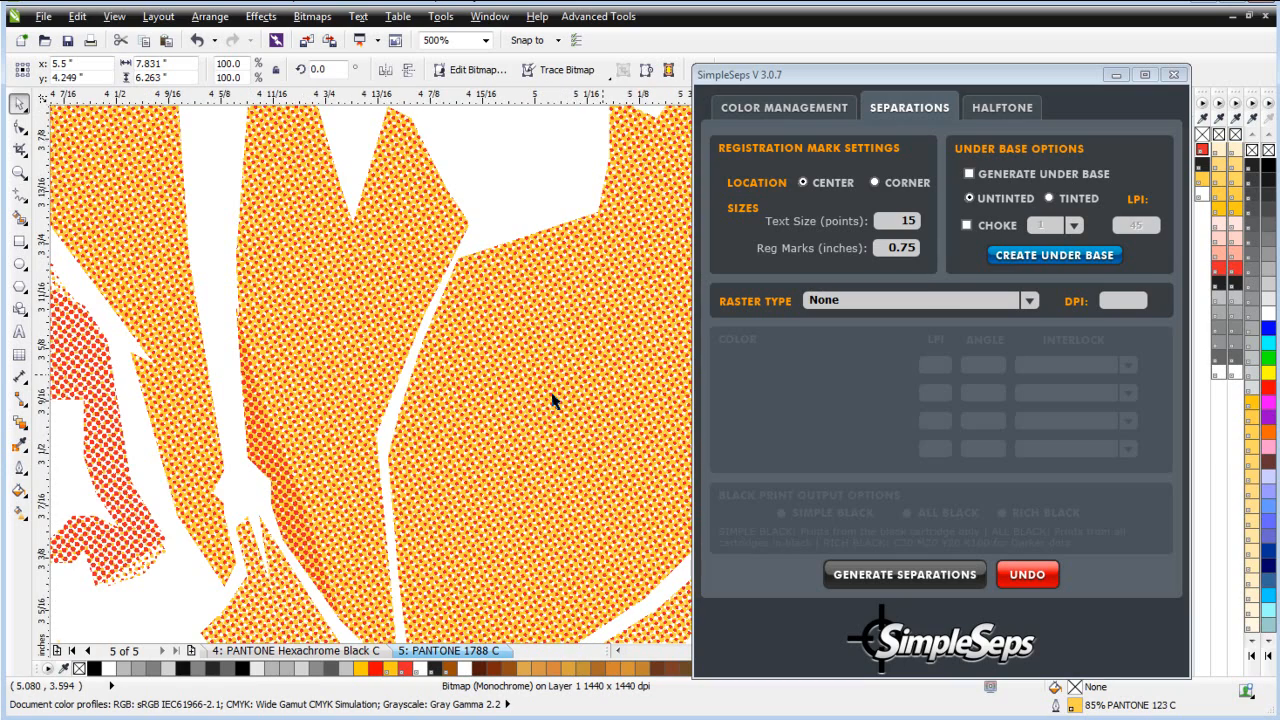
pyautogui.scroll(1, 553, 400)
pyautogui.scroll(1, 553, 400)
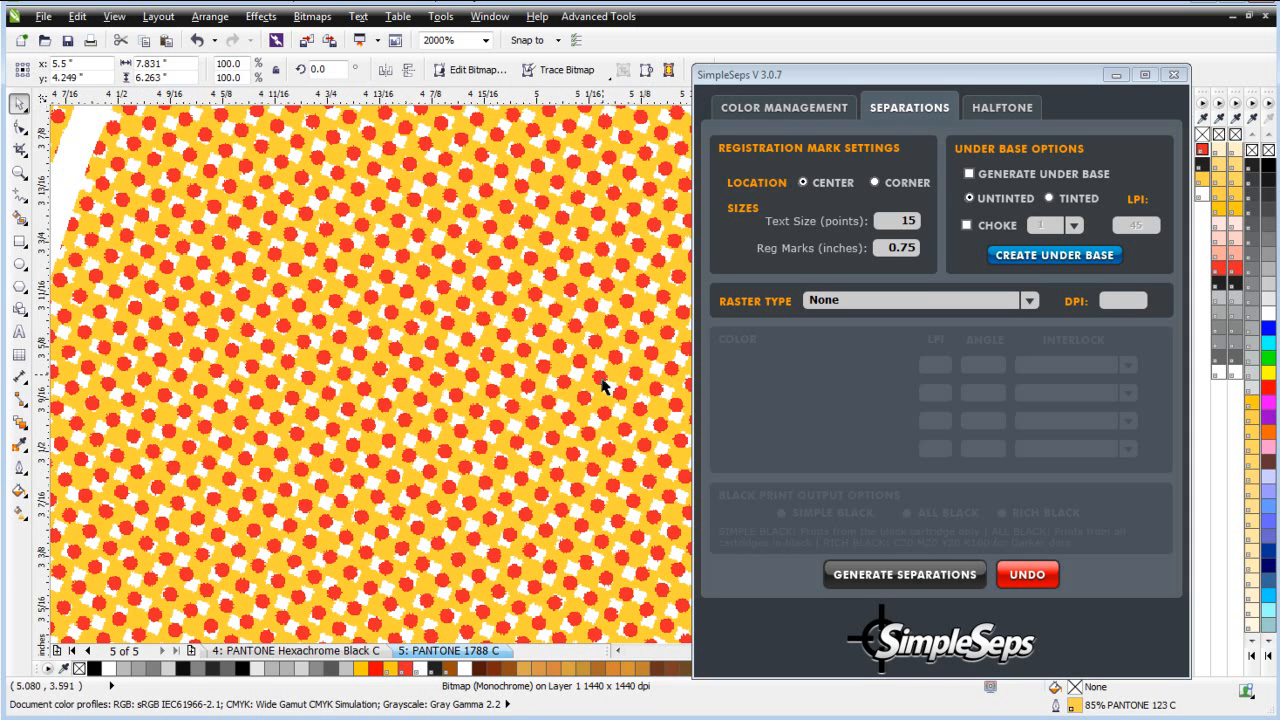
pyautogui.scroll(-1, 603, 383)
pyautogui.scroll(-1, 601, 383)
pyautogui.scroll(-1, 600, 383)
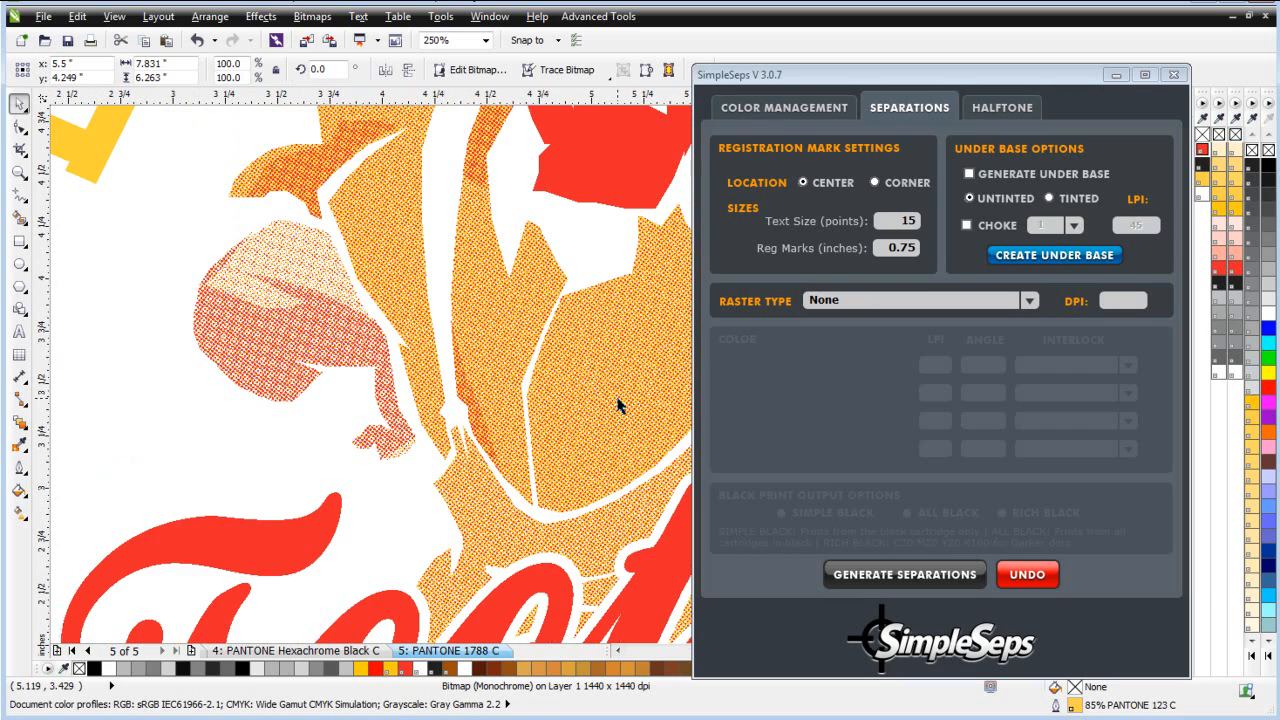
pyautogui.scroll(-1, 570, 445)
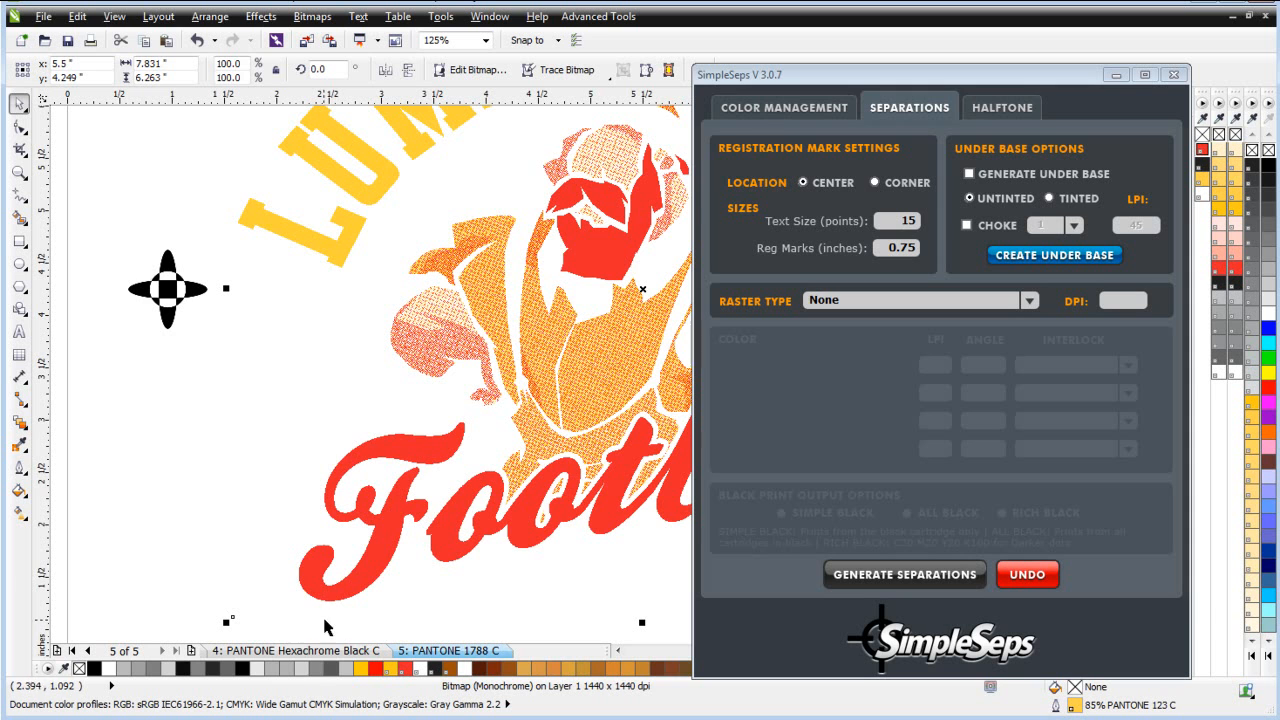
# Copy the black halftone bitmap from the PANTONE Hexachrome Black C page and paste it onto the PANTONE 1788 C page.
pyautogui.click(317, 651)
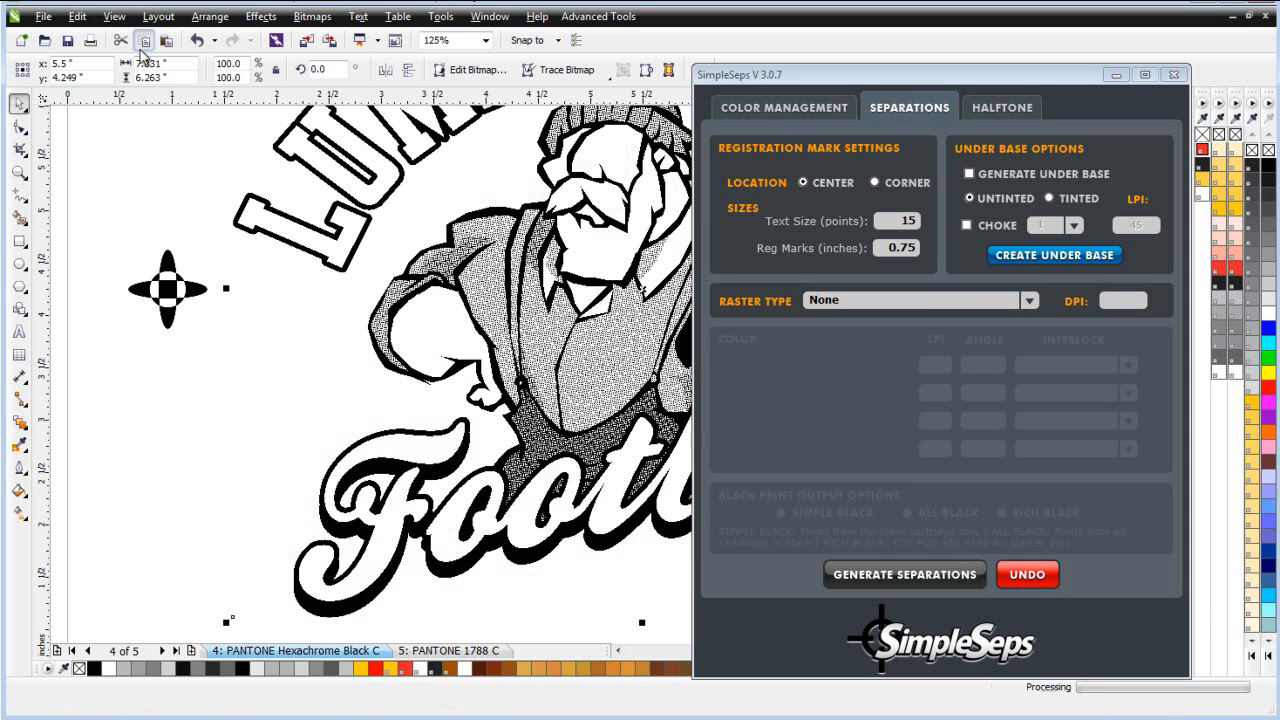
pyautogui.click(471, 652)
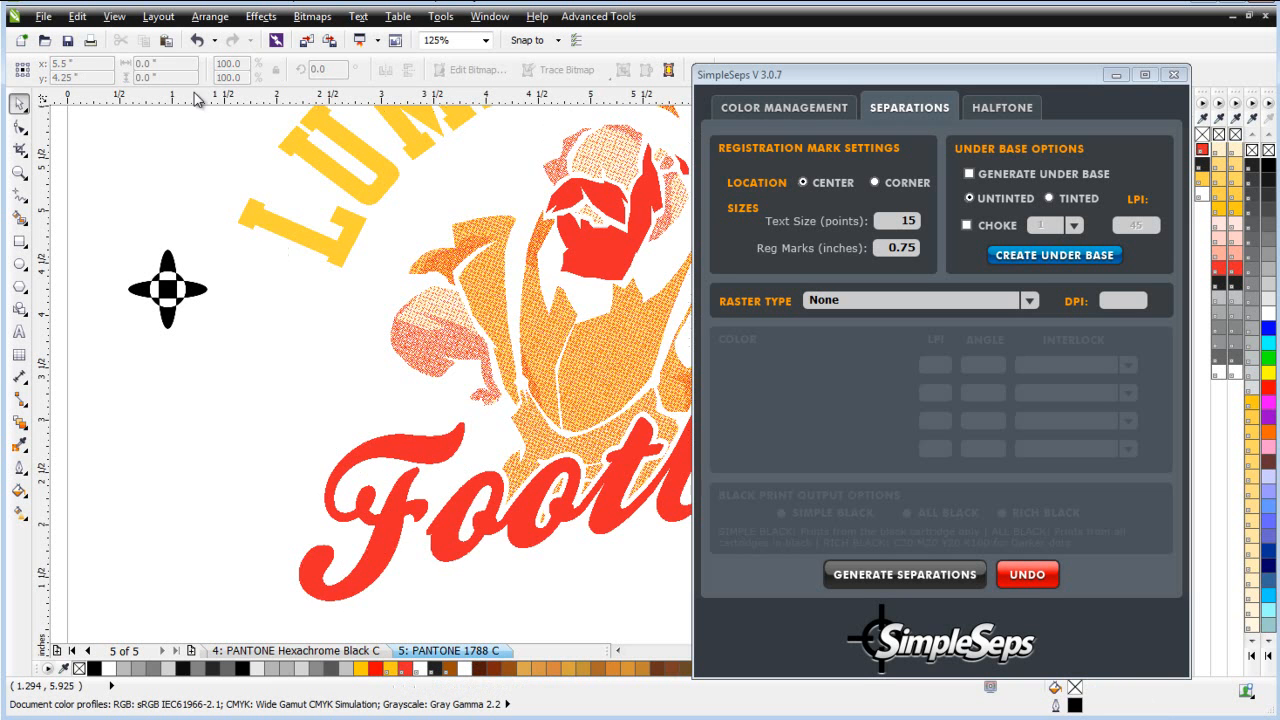
pyautogui.click(166, 42)
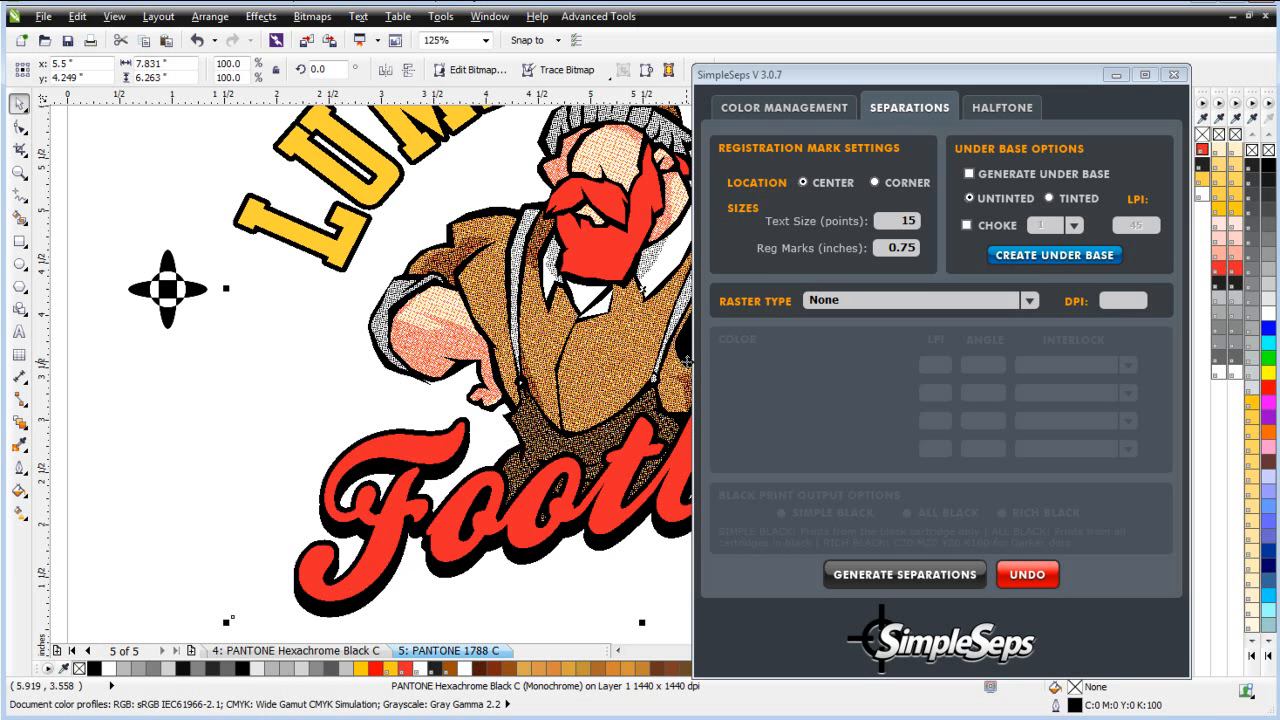
# Move the SimpleSeps window aside to uncover the artwork and examine the combined yellow, red and black halftone dots up close.
pyautogui.scroll(-1, 563, 393)
pyautogui.scroll(1, 566, 380)
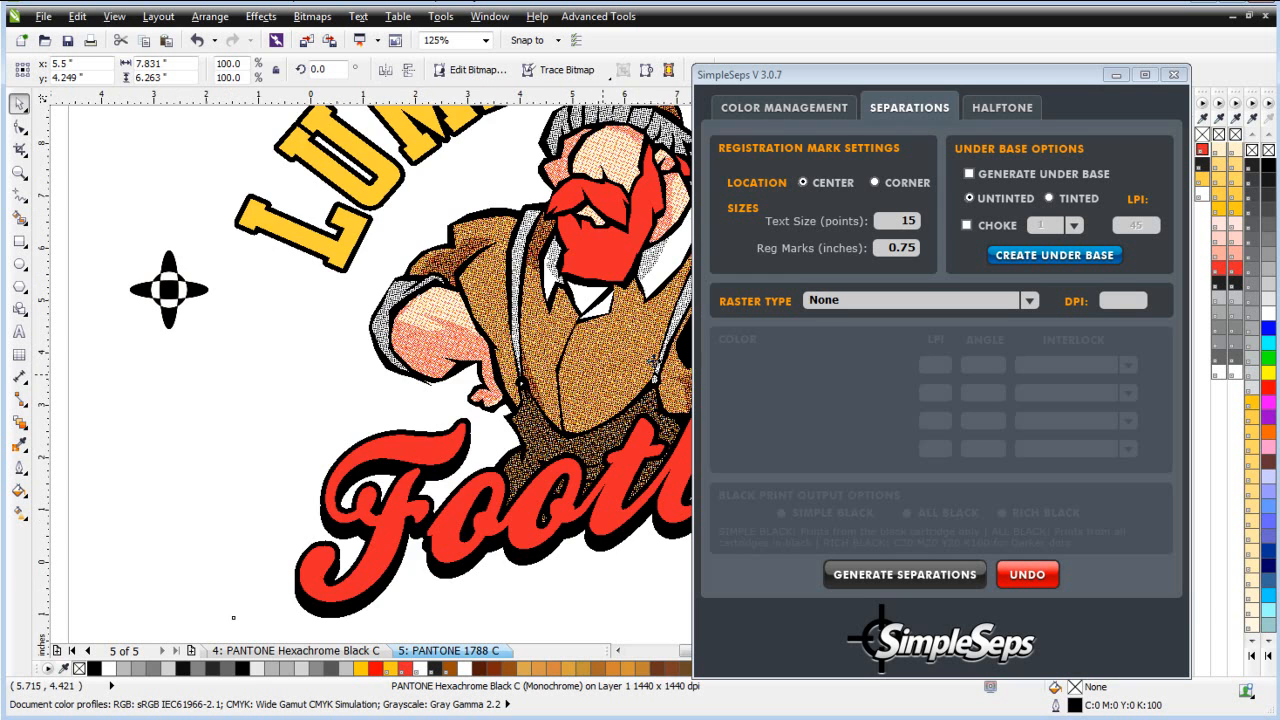
pyautogui.scroll(-1, 588, 360)
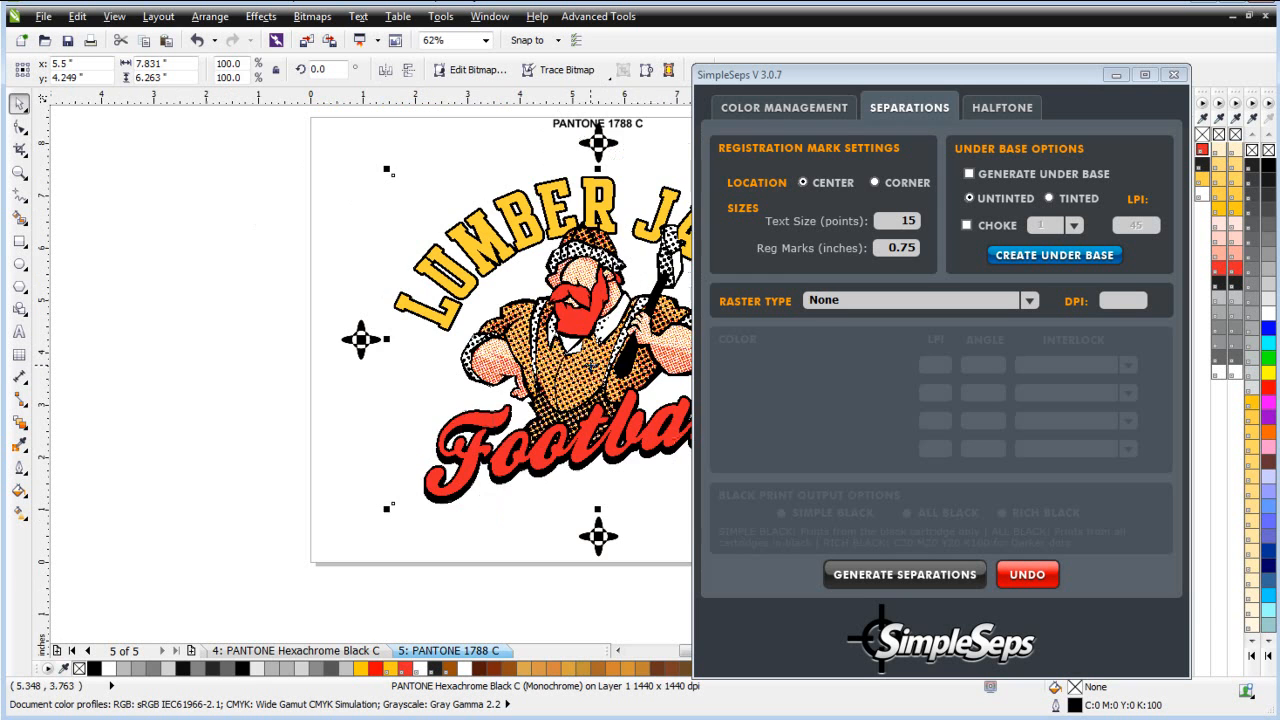
pyautogui.click(798, 73)
pyautogui.moveTo(897, 89); pyautogui.dragTo(963, 62)
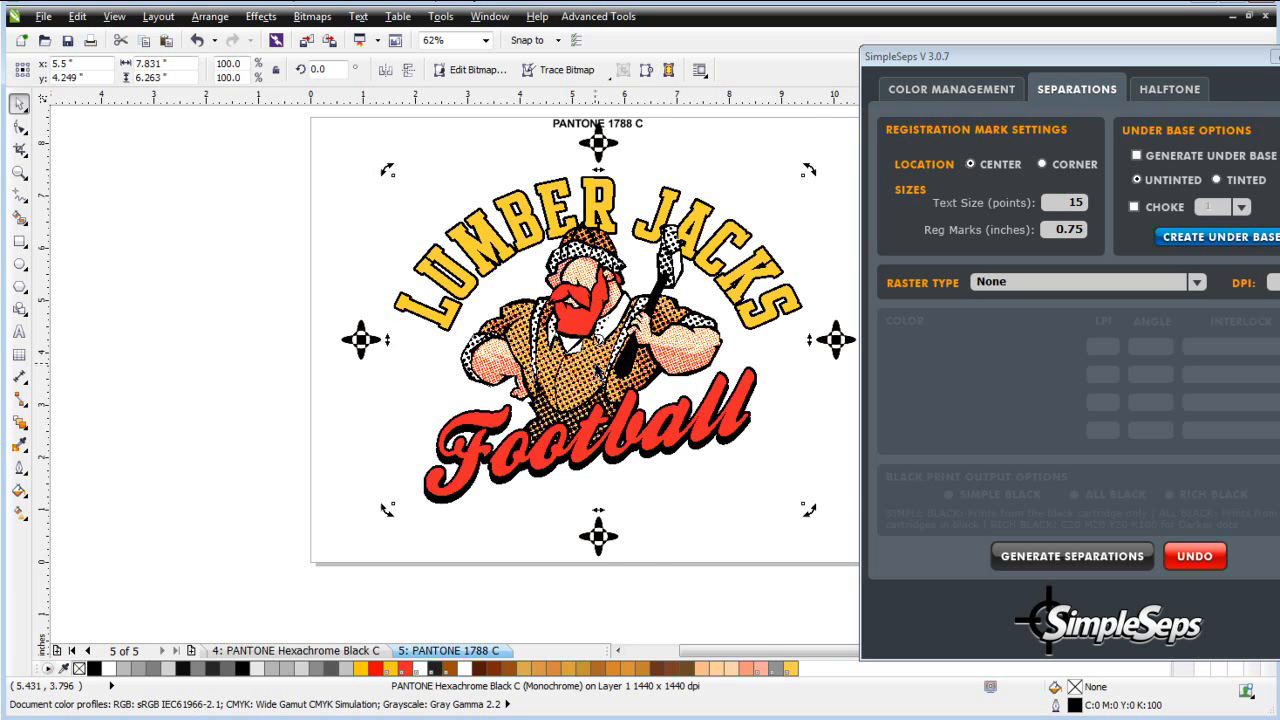
pyautogui.scroll(3, 597, 362)
pyautogui.scroll(8, 596, 364)
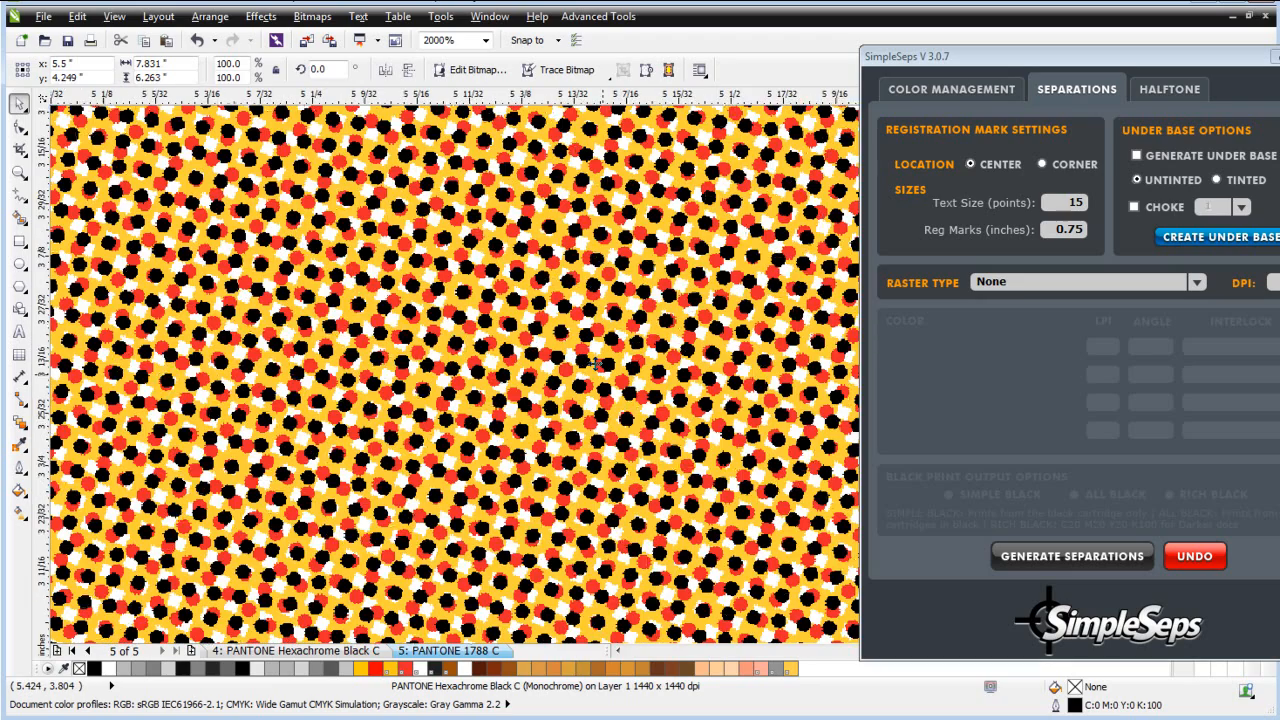
pyautogui.scroll(-3, 595, 364)
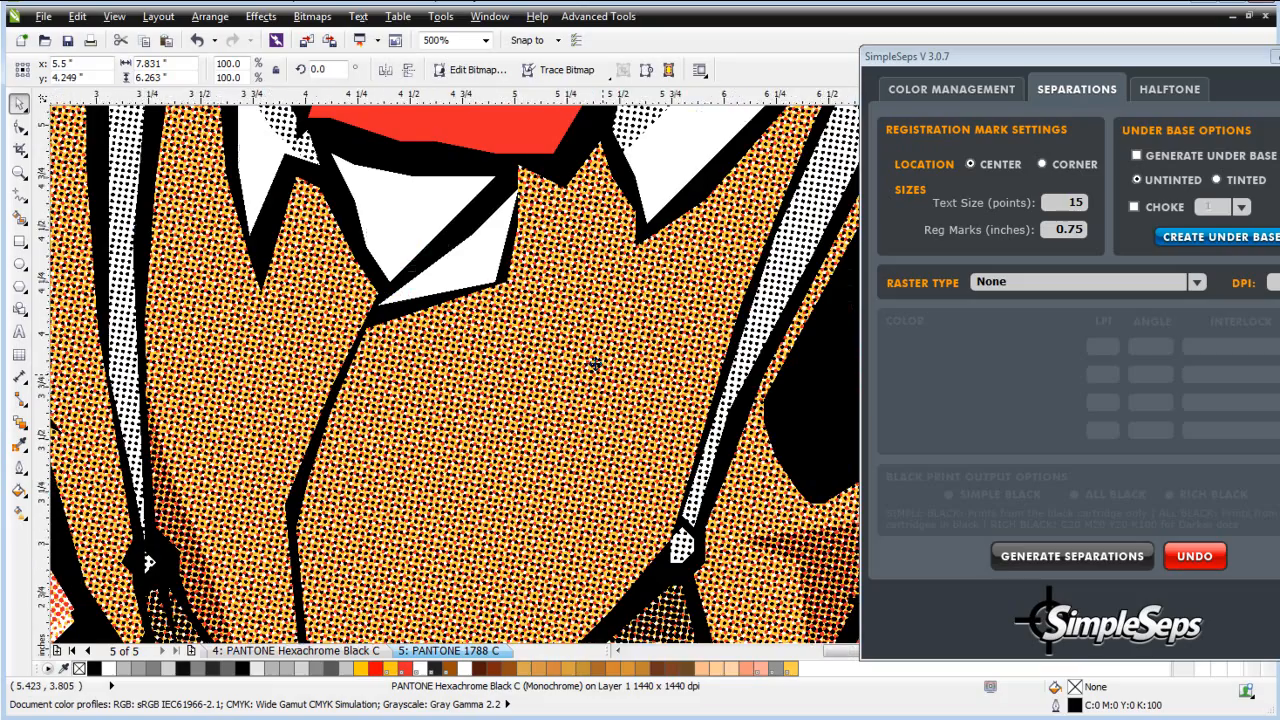
pyautogui.scroll(-5, 595, 364)
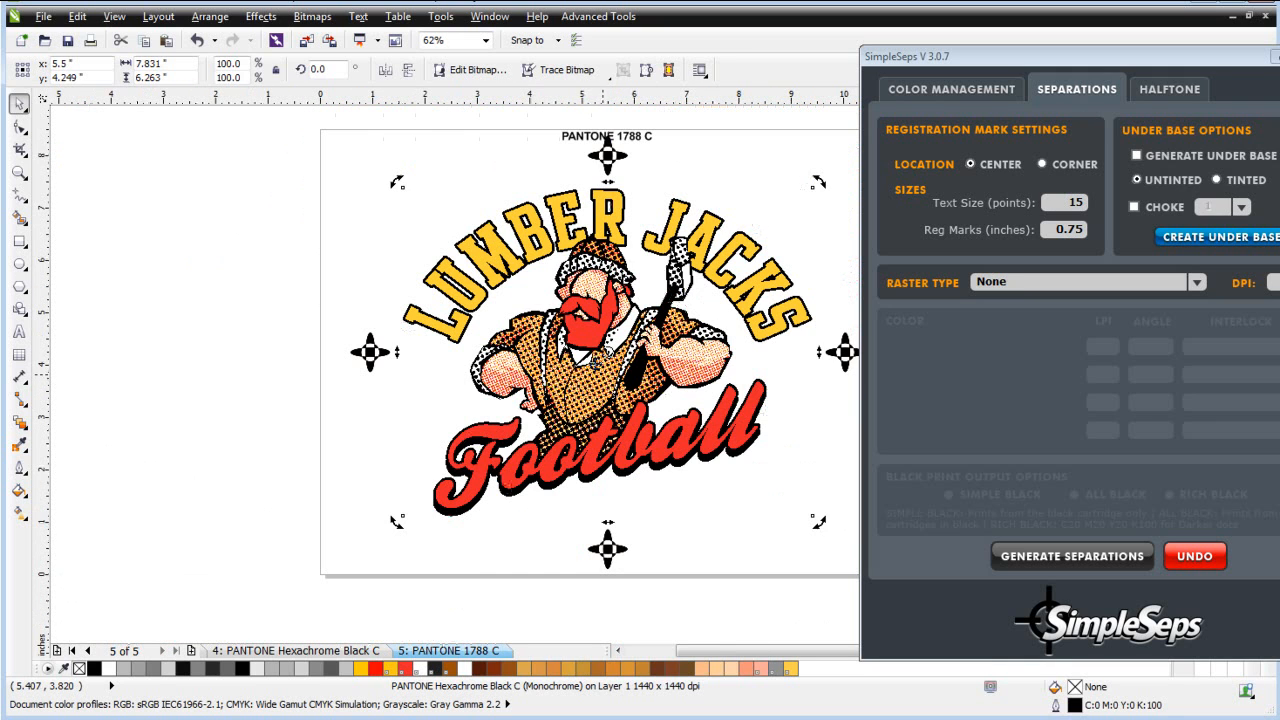
# Convert the three overlaid halftone bitmaps into a single RGB Color (24-bit) bitmap at 300 dpi with anti-aliasing.
pyautogui.click(391, 166)
pyautogui.moveTo(382, 157); pyautogui.dragTo(851, 536)
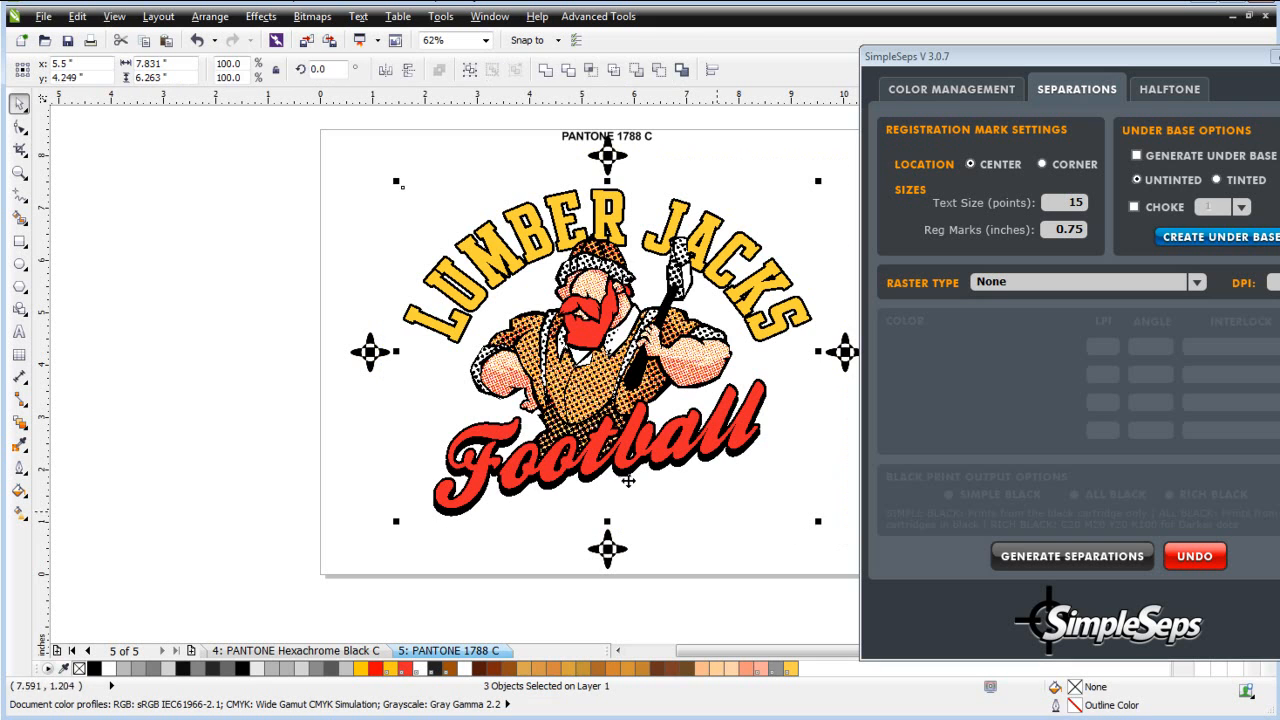
pyautogui.click(312, 16)
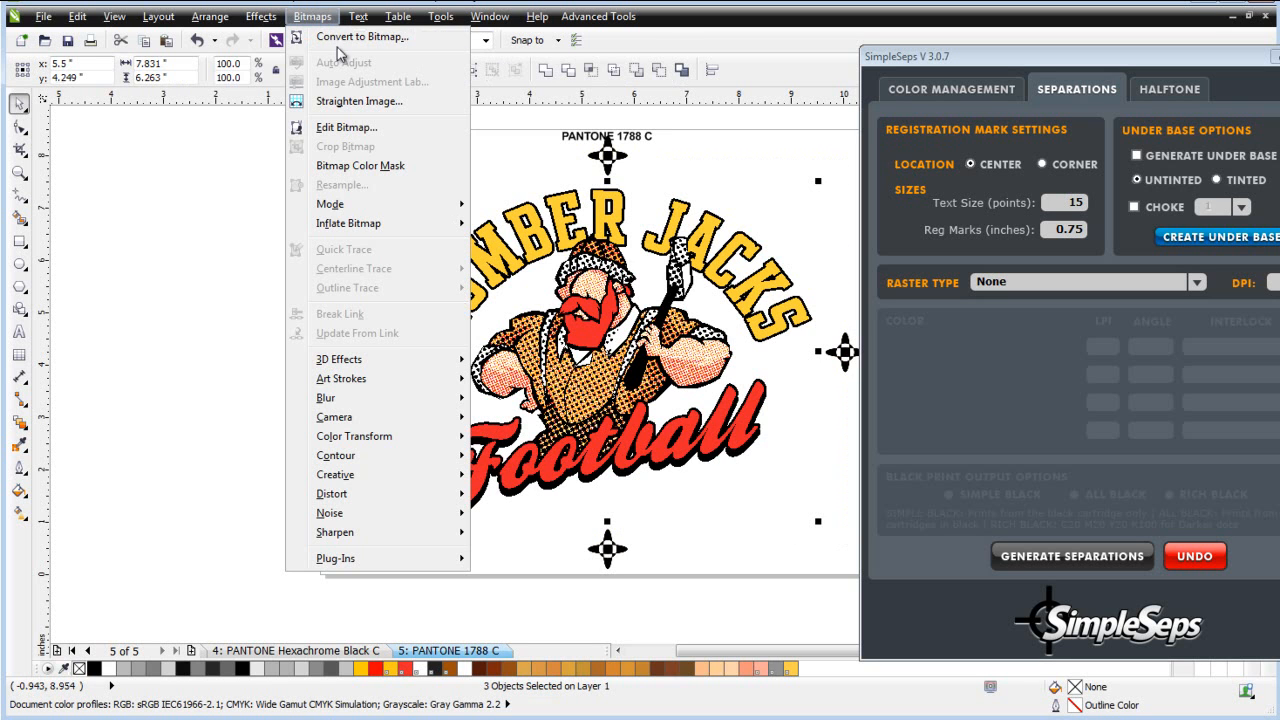
pyautogui.click(343, 38)
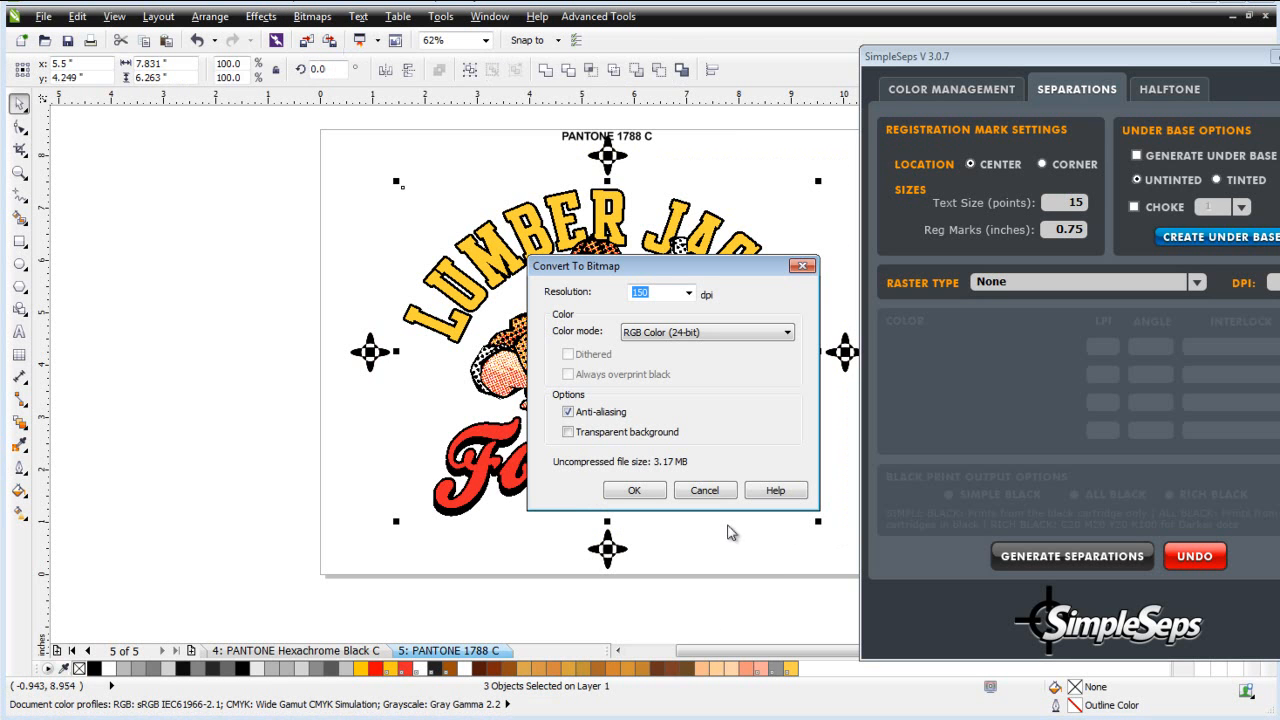
pyautogui.click(688, 293)
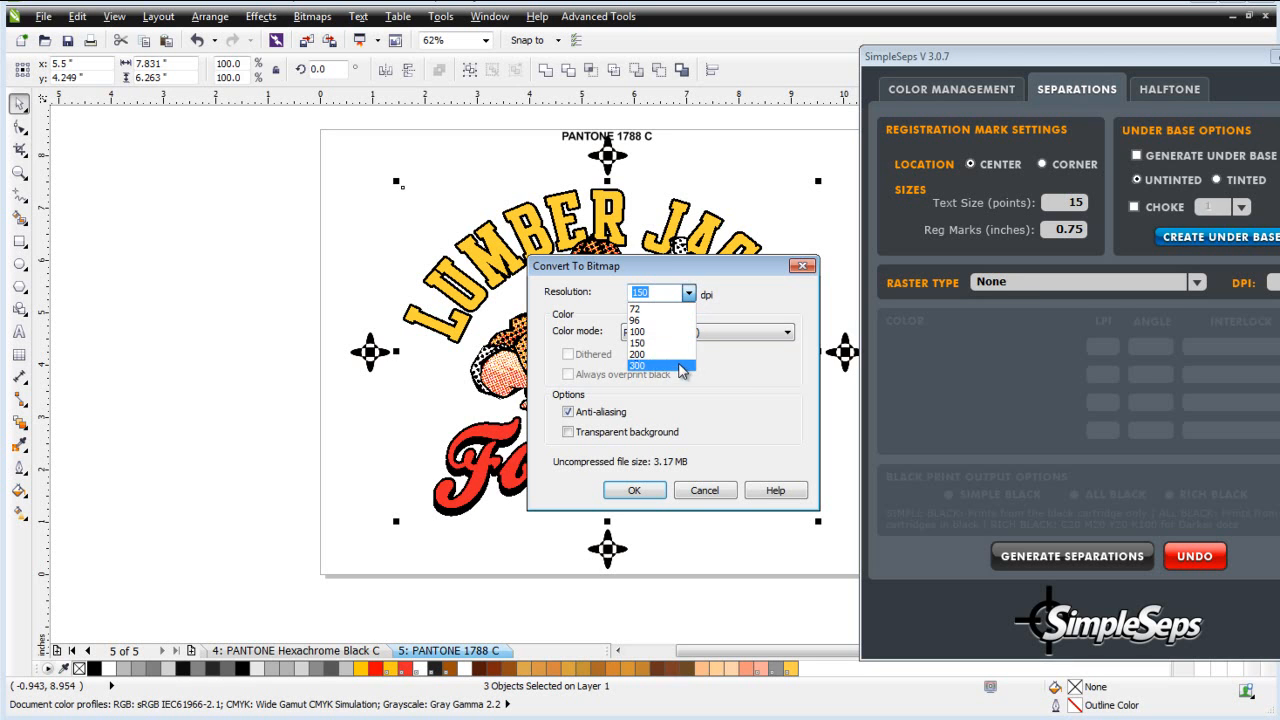
pyautogui.click(680, 366)
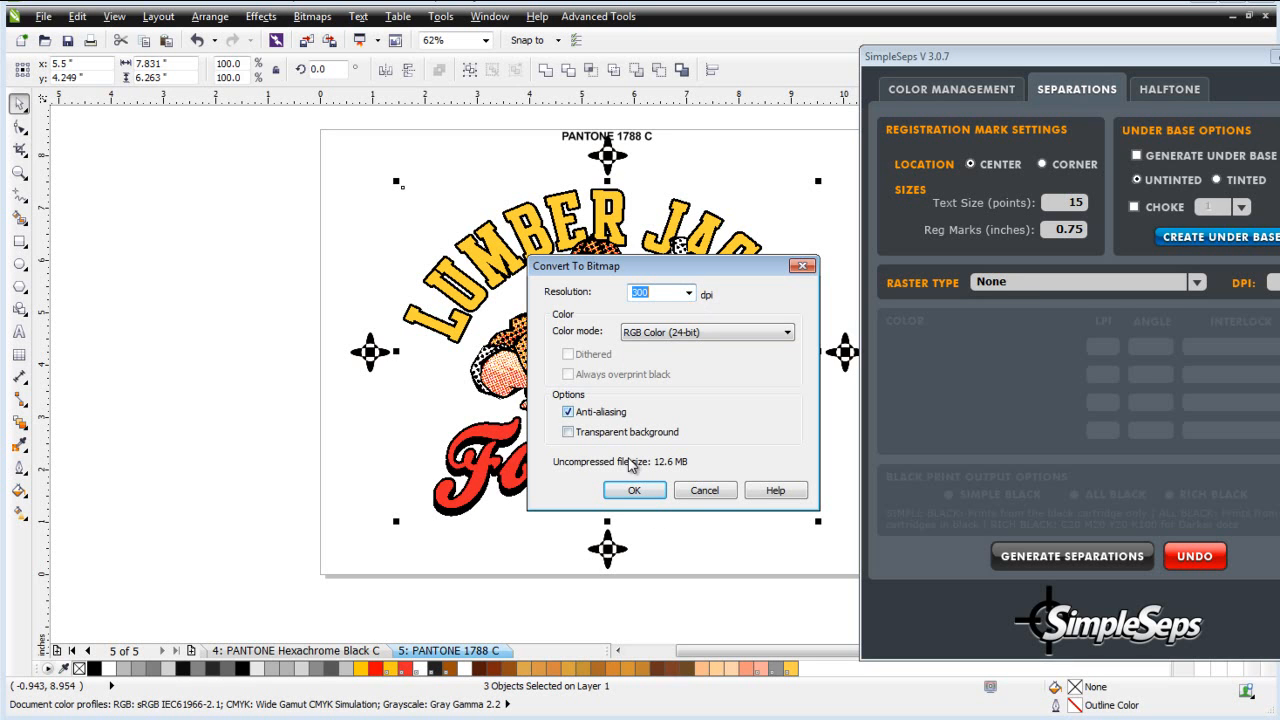
pyautogui.click(650, 492)
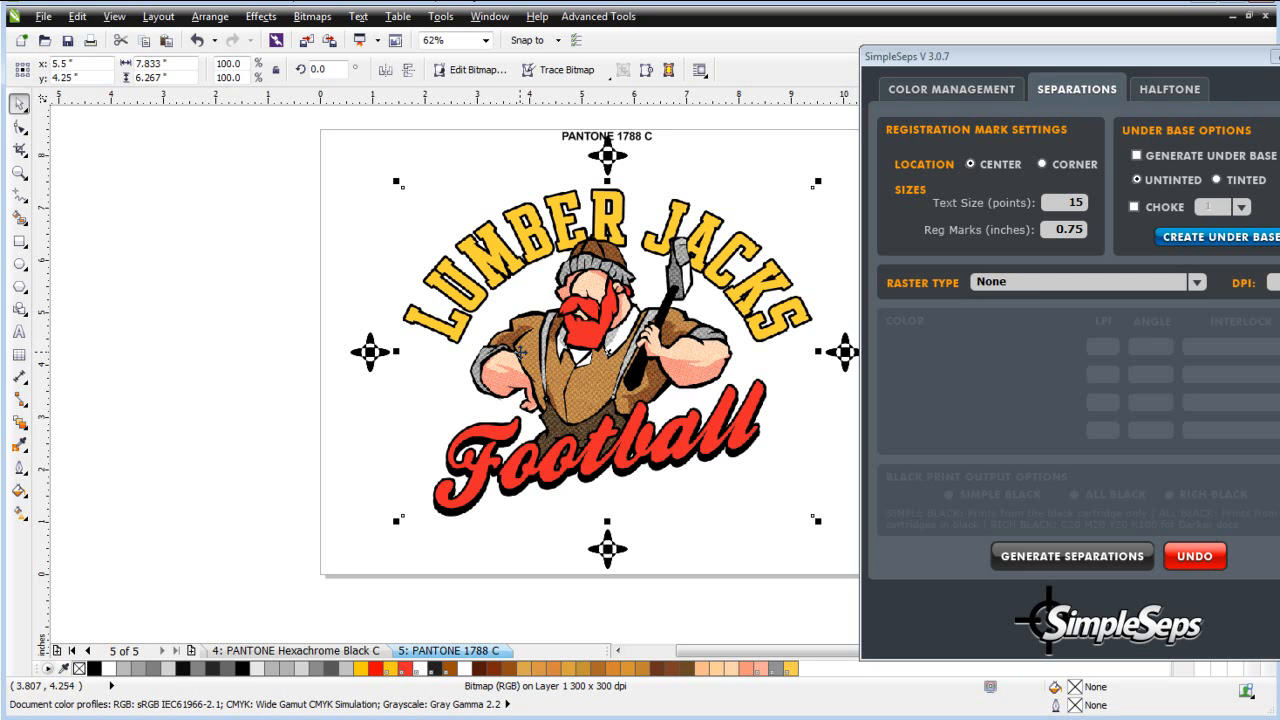
# Copy the merged halftone bitmap onto Page 1 and place it just to the left of the original artwork for comparison.
pyautogui.click(608, 352)
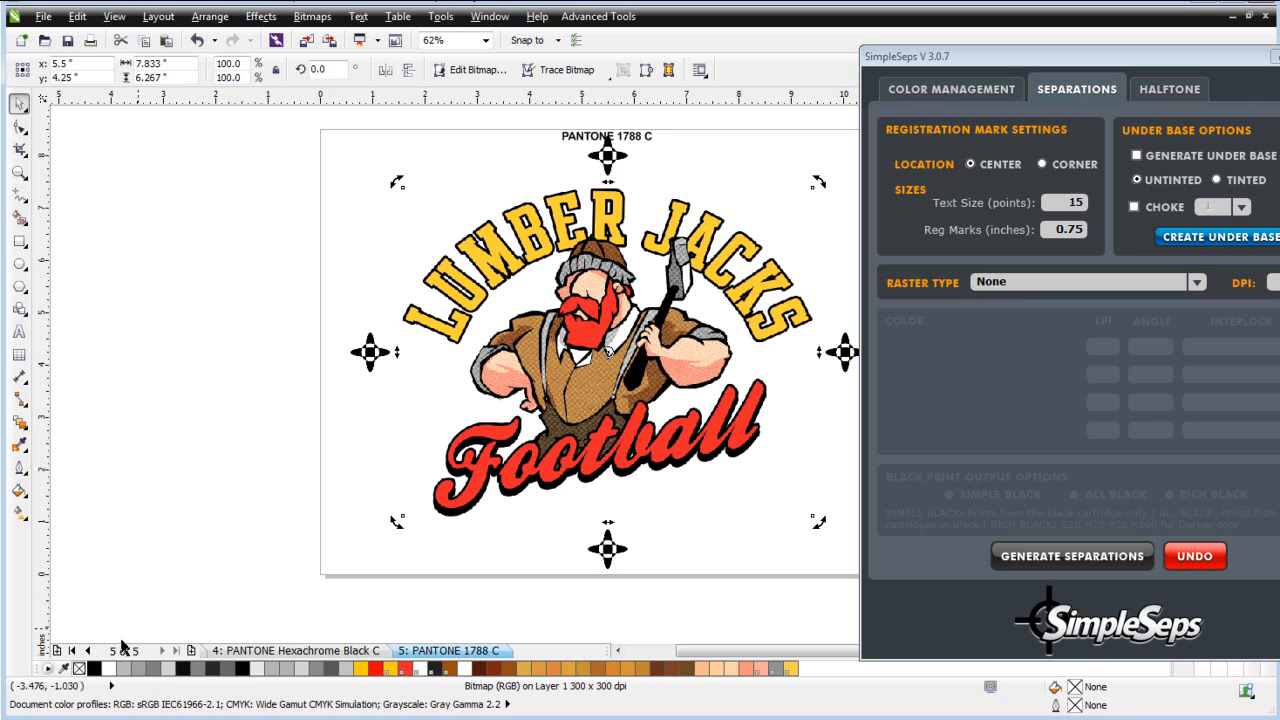
pyautogui.click(72, 651)
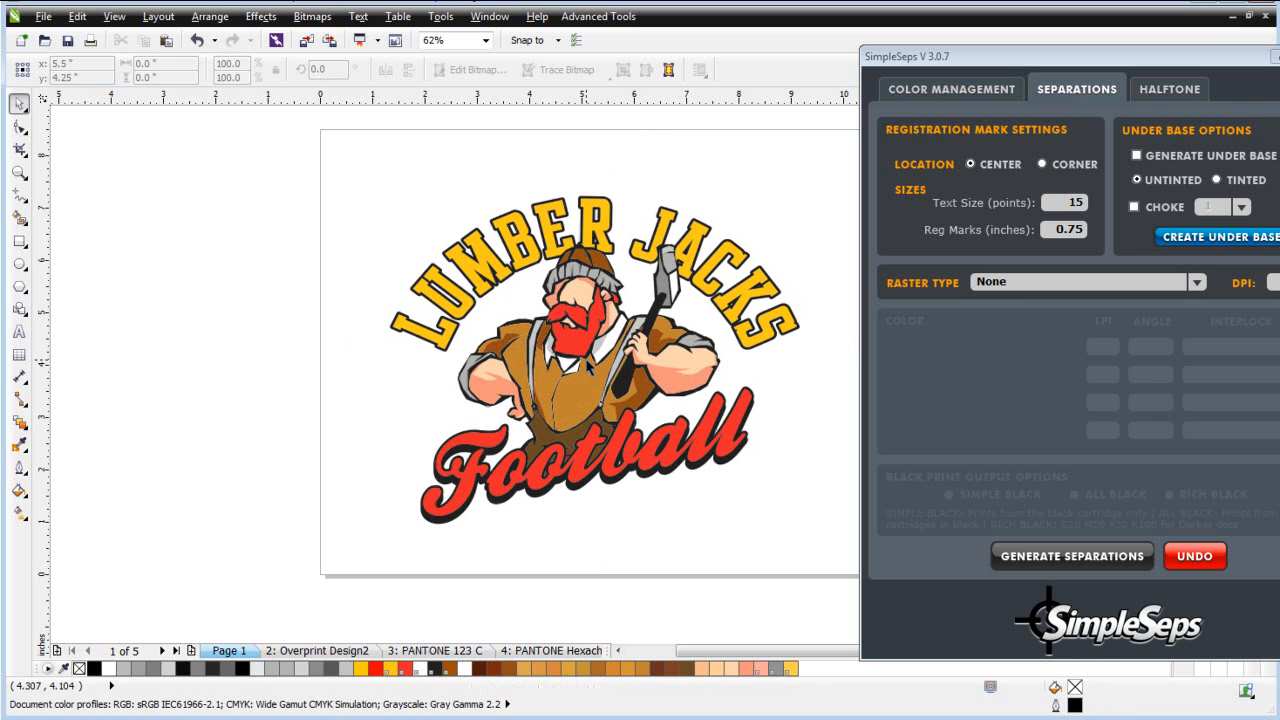
pyautogui.click(712, 420)
pyautogui.moveTo(685, 362); pyautogui.dragTo(312, 343)
pyautogui.scroll(-2, 838, 440)
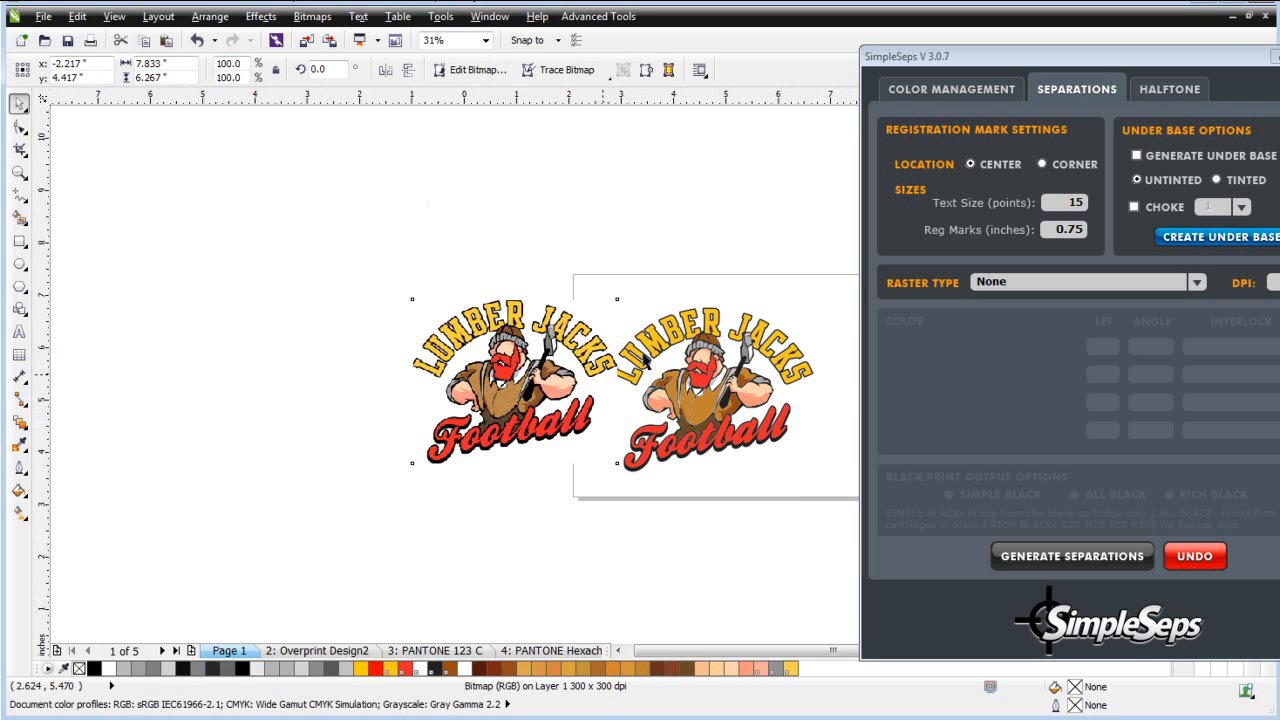
pyautogui.scroll(2, 643, 356)
pyautogui.moveTo(409, 452); pyautogui.dragTo(397, 473)
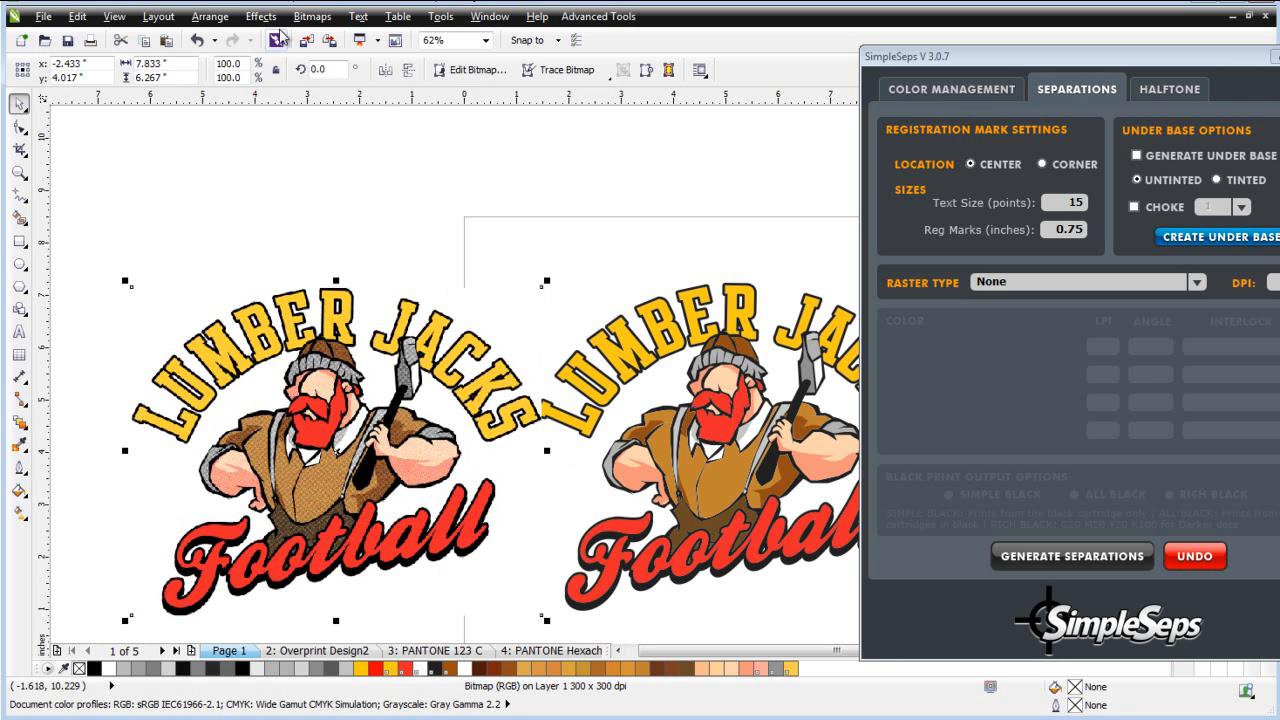
# Apply a Gaussian Blur with a 1.0 pixel radius to the merged halftone bitmap on Page 1.
pyautogui.click(261, 17)
pyautogui.moveTo(312, 17)
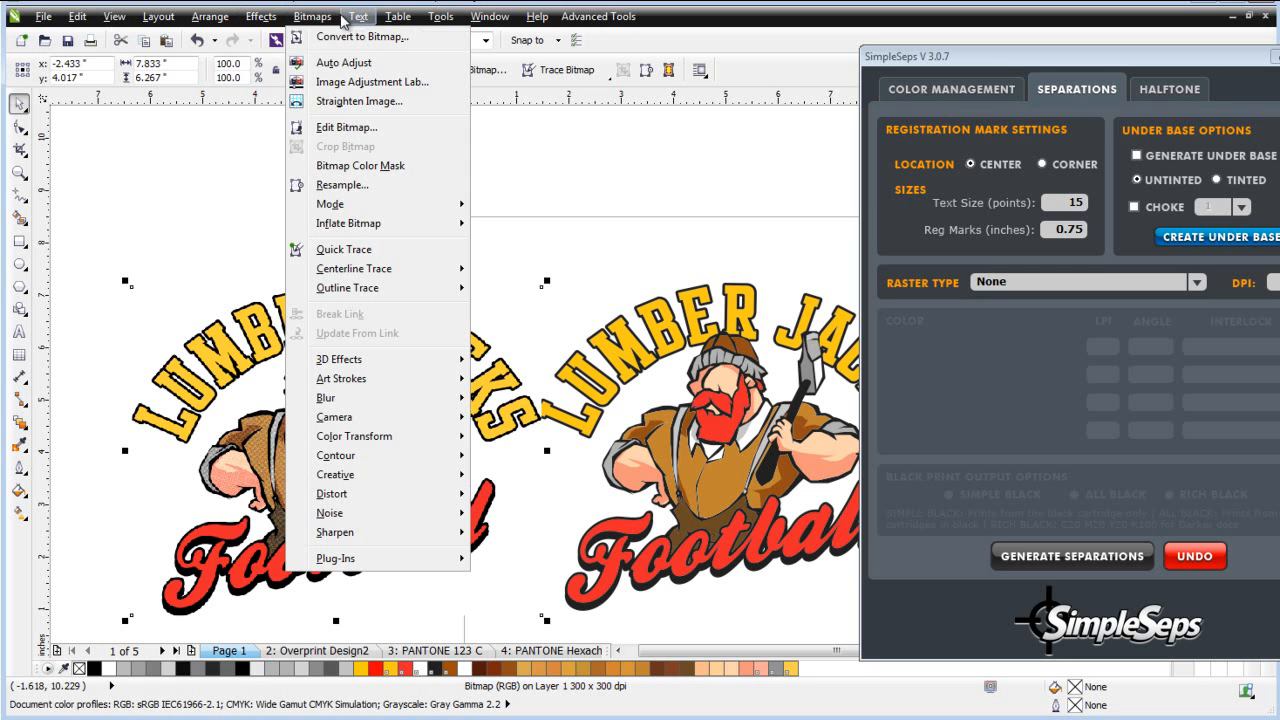
pyautogui.moveTo(376, 382)
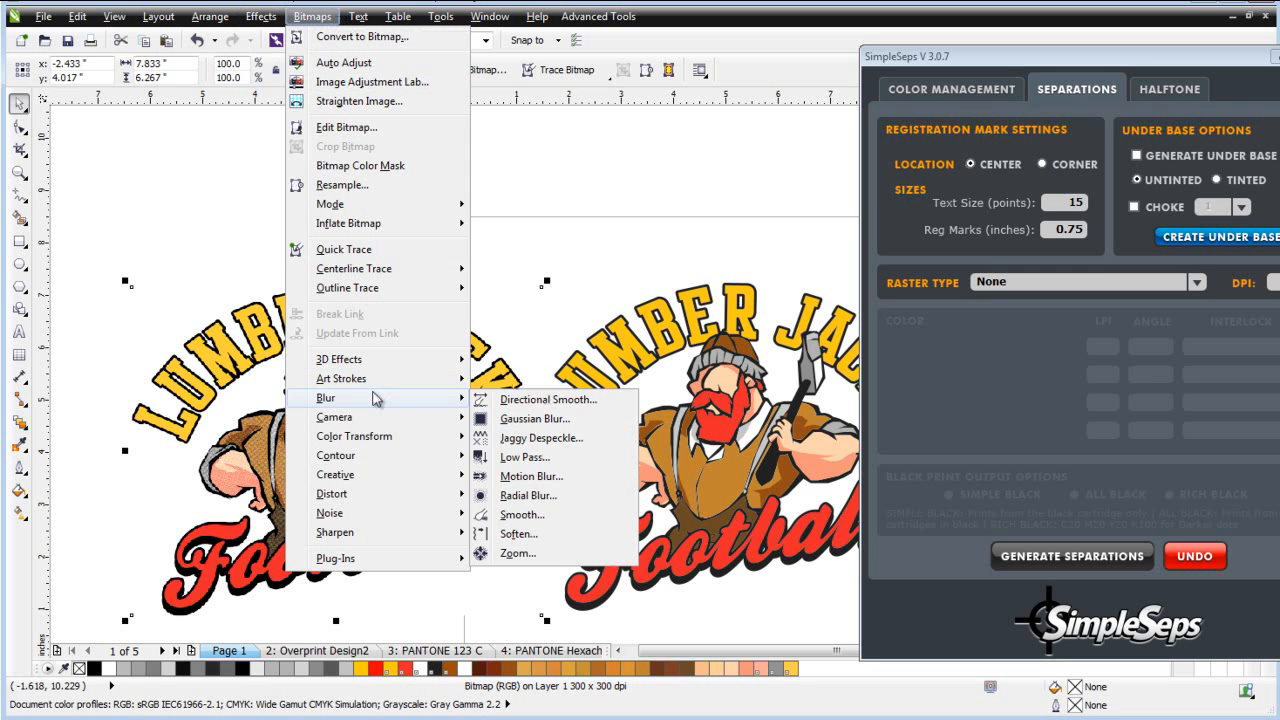
pyautogui.click(530, 419)
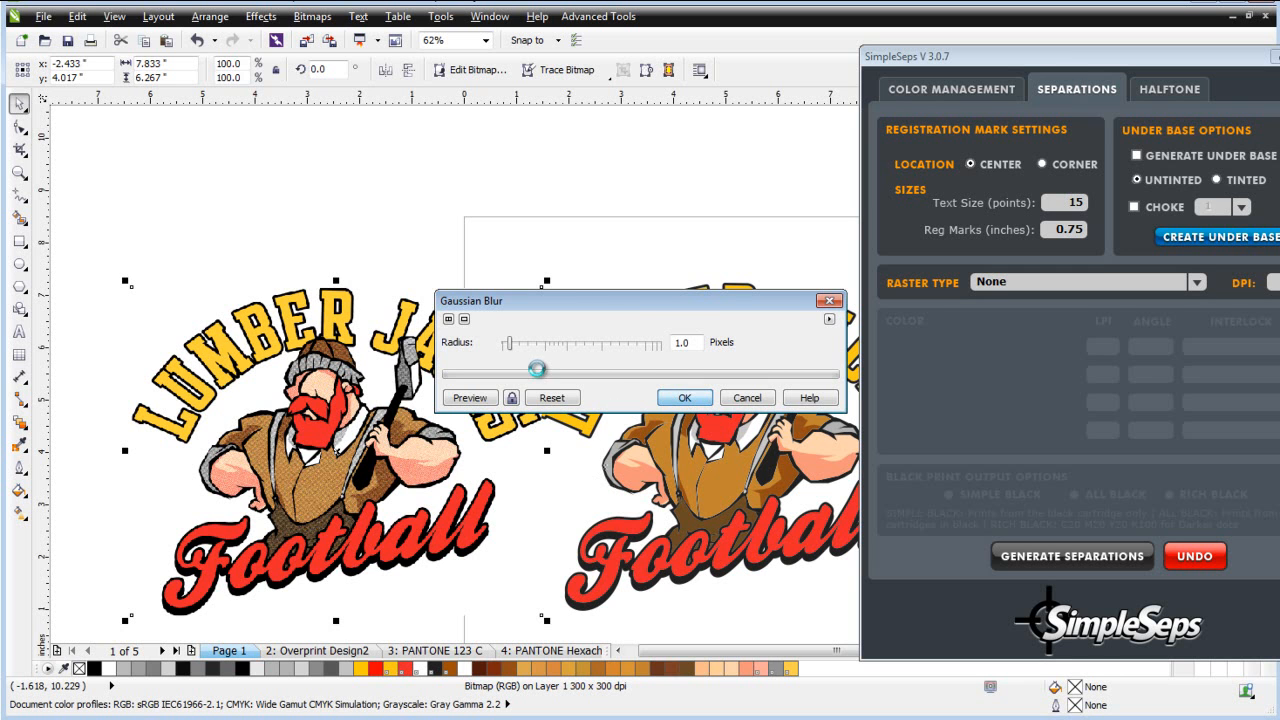
pyautogui.press('Return')
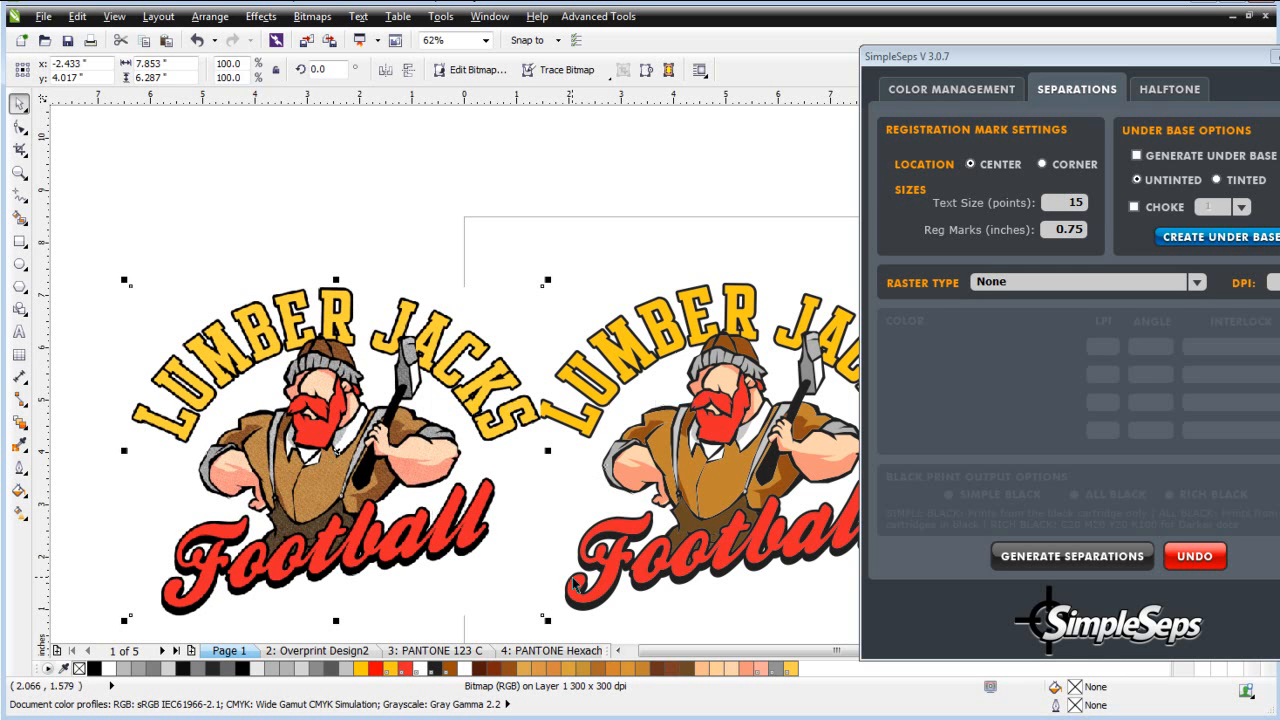